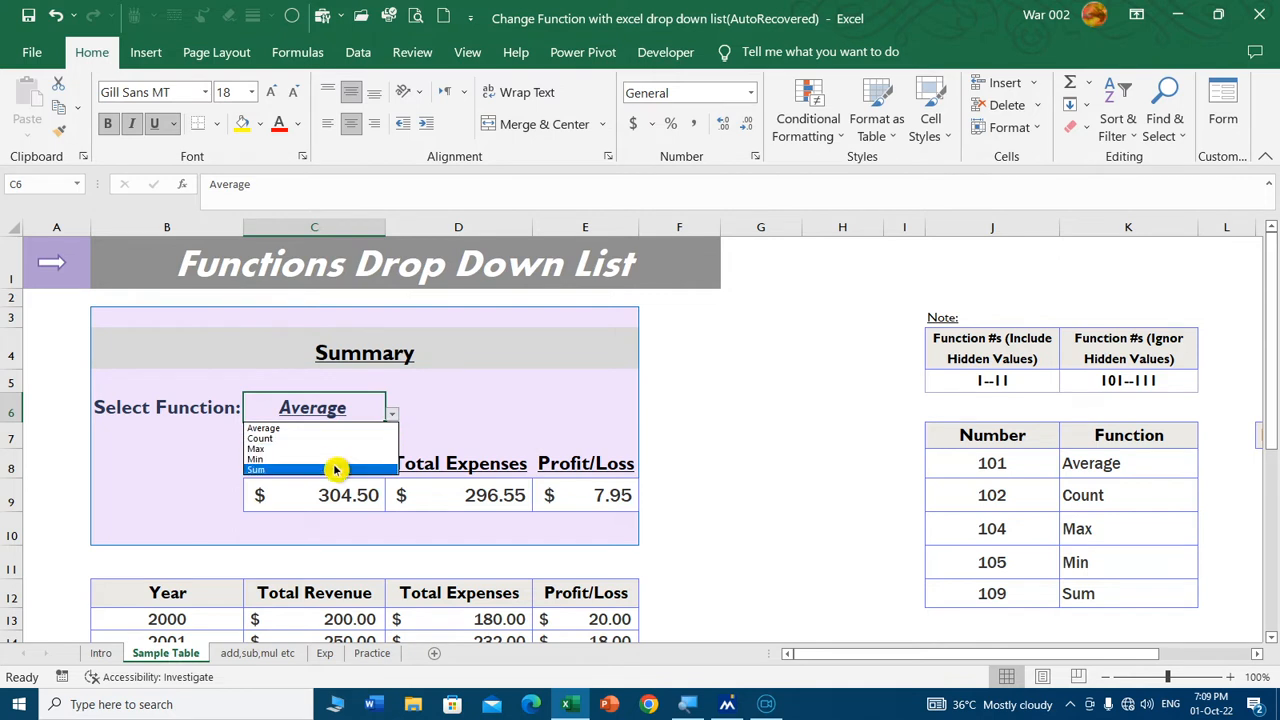
- Set the Select Function cell C6 to Sum on the Sample Table sheet and open the Practice sheet
click(337, 470)
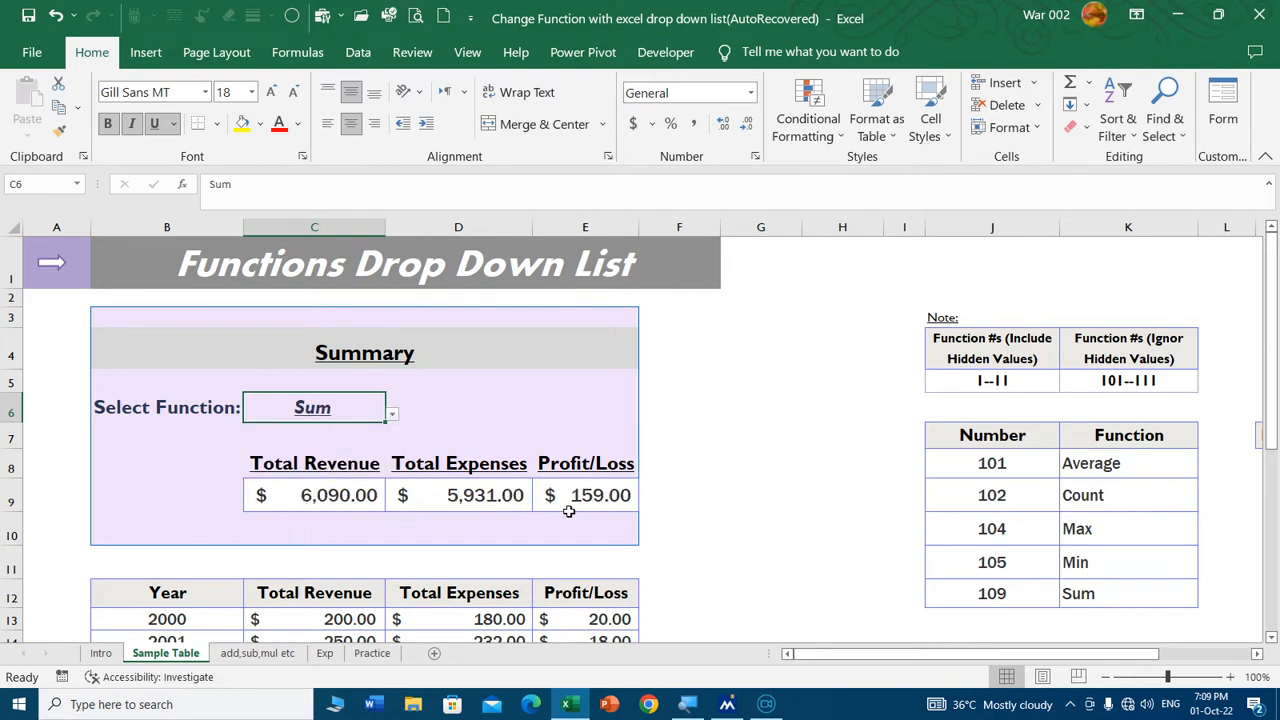
click(388, 655)
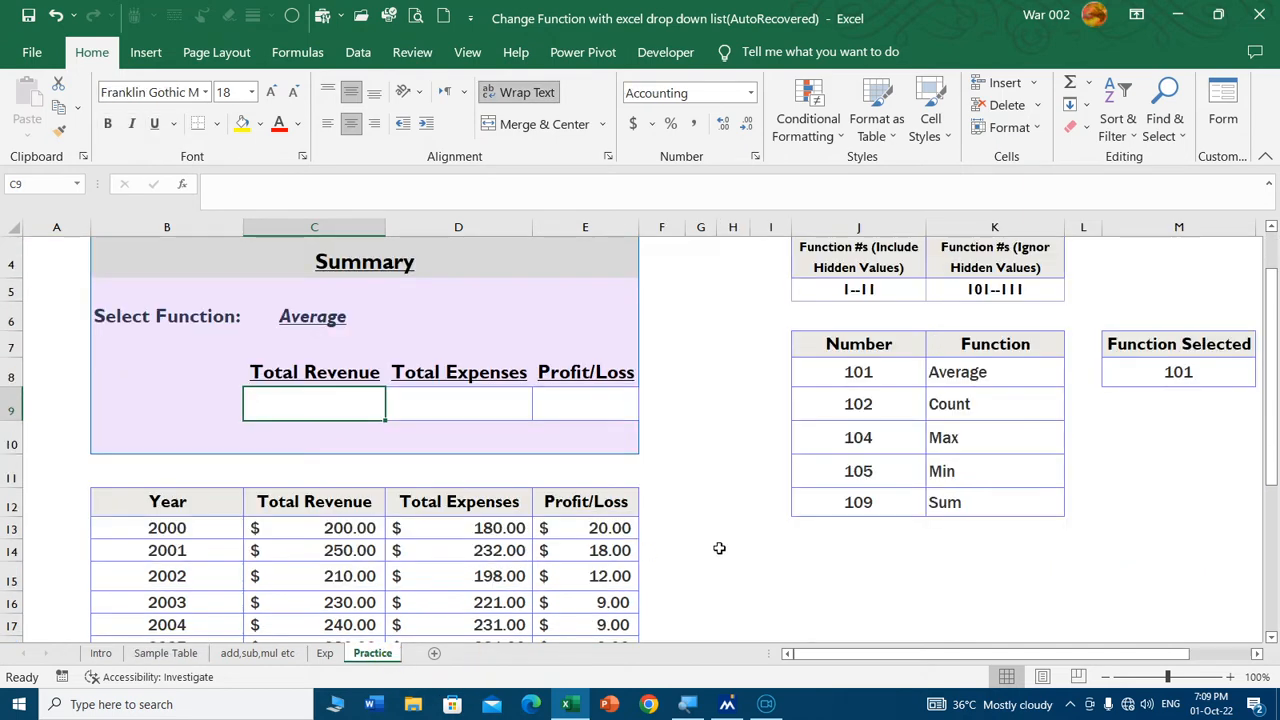
scroll(719, 548, up, 1)
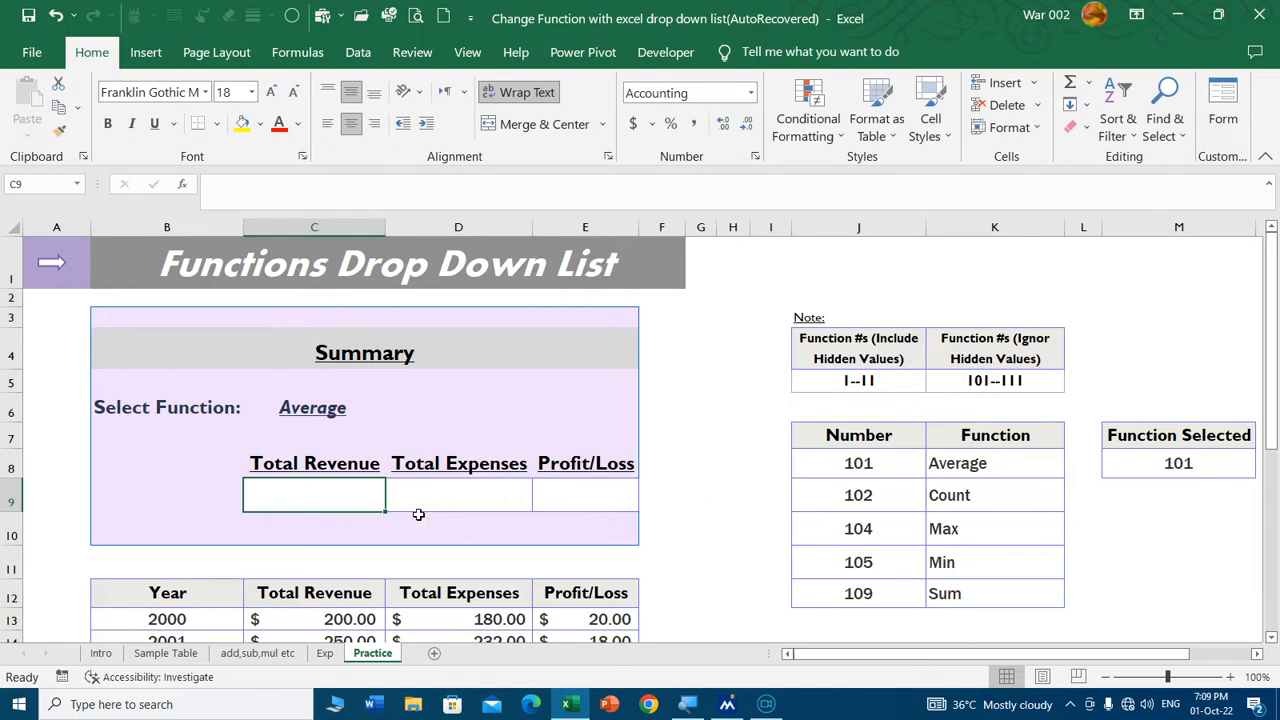
scroll(397, 505, down, 4)
scroll(397, 505, up, 2)
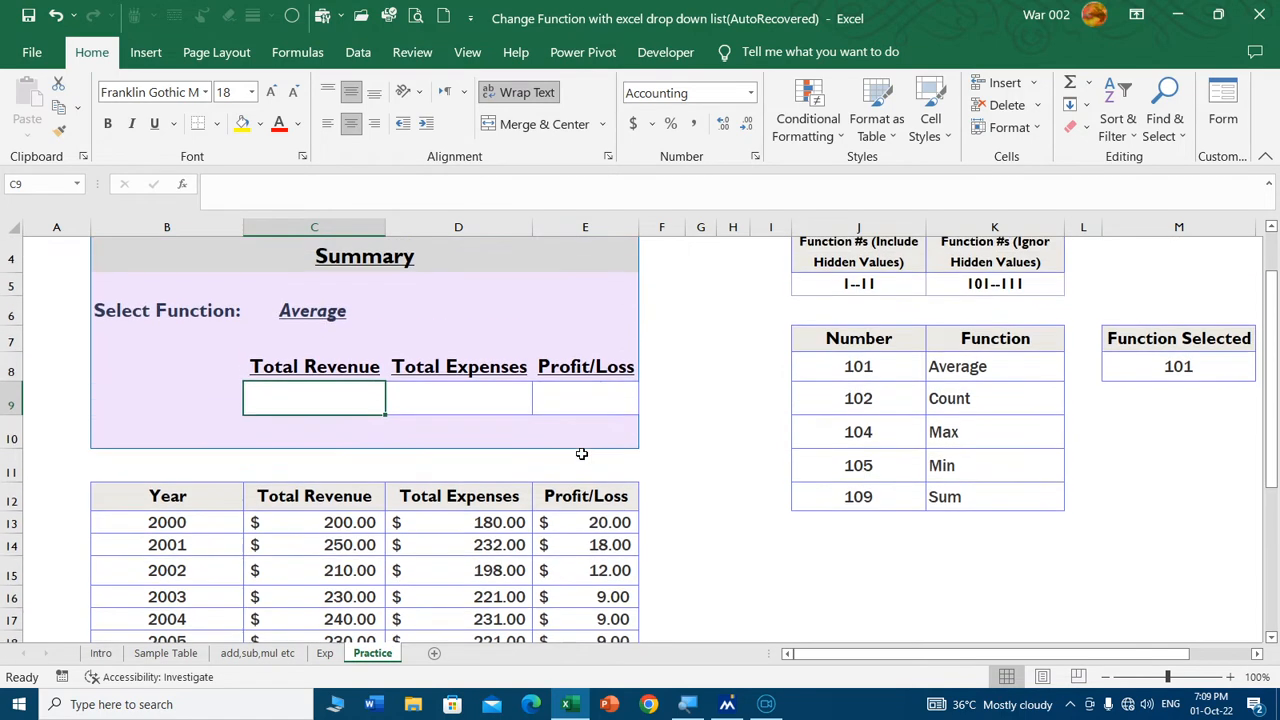
scroll(584, 455, up, 1)
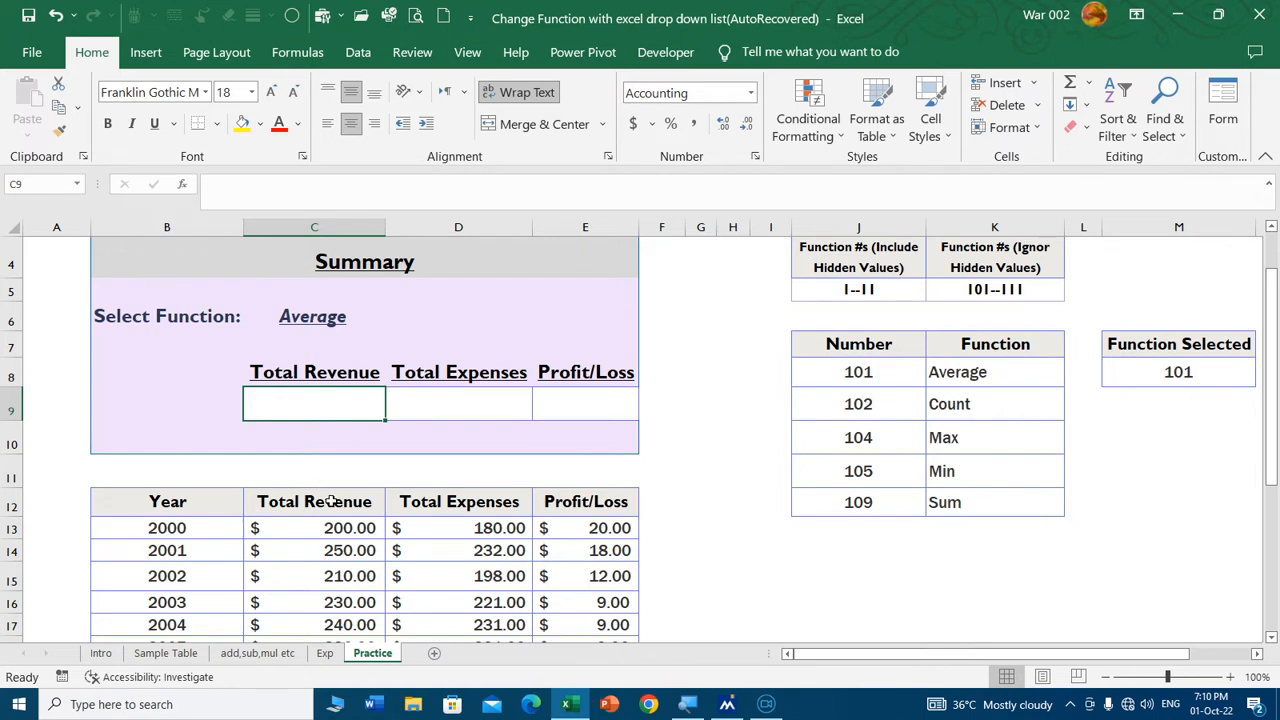
- Start a SUBTOTAL formula in the empty Total Revenue cell C9 of the Summary block
text(=)
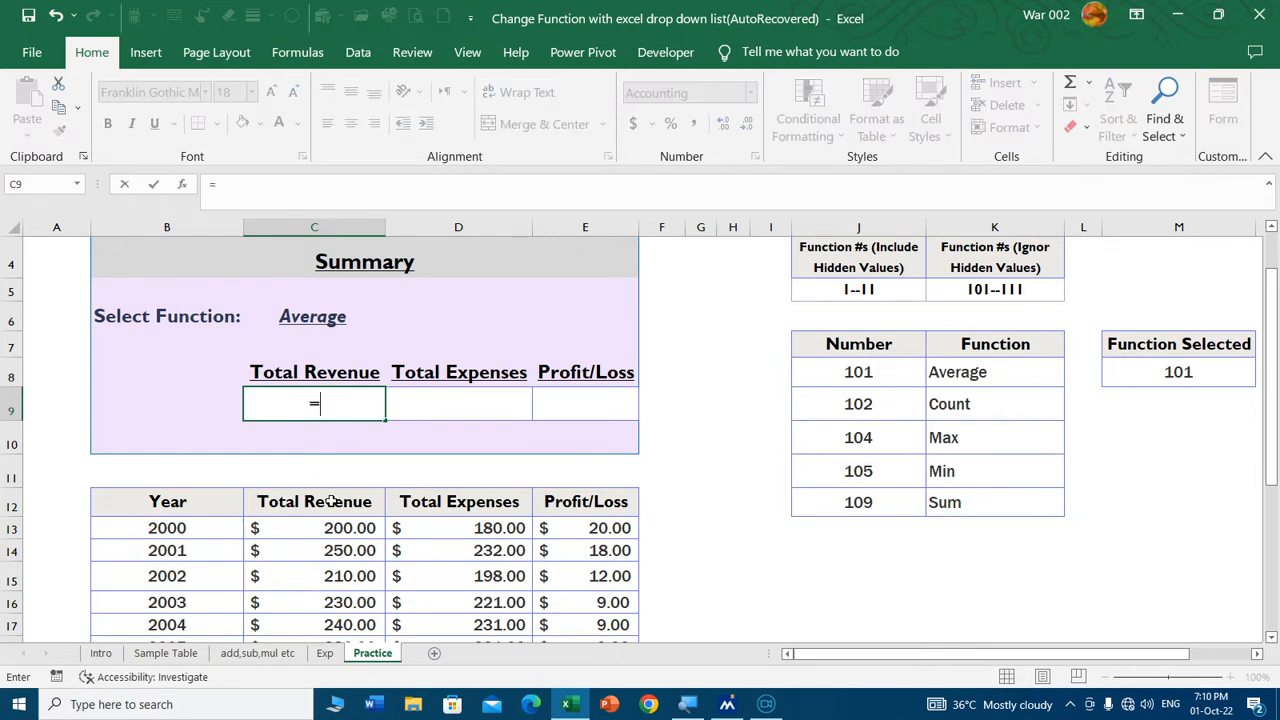
text(subtotal)
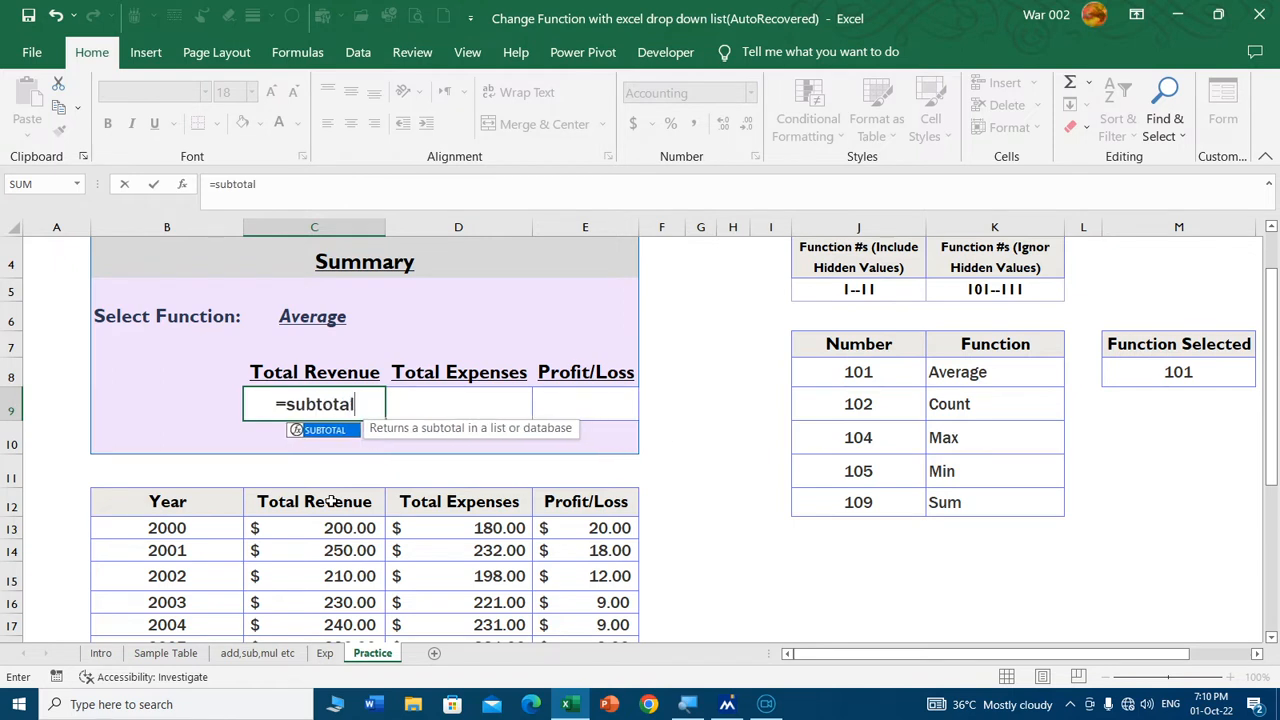
text(()
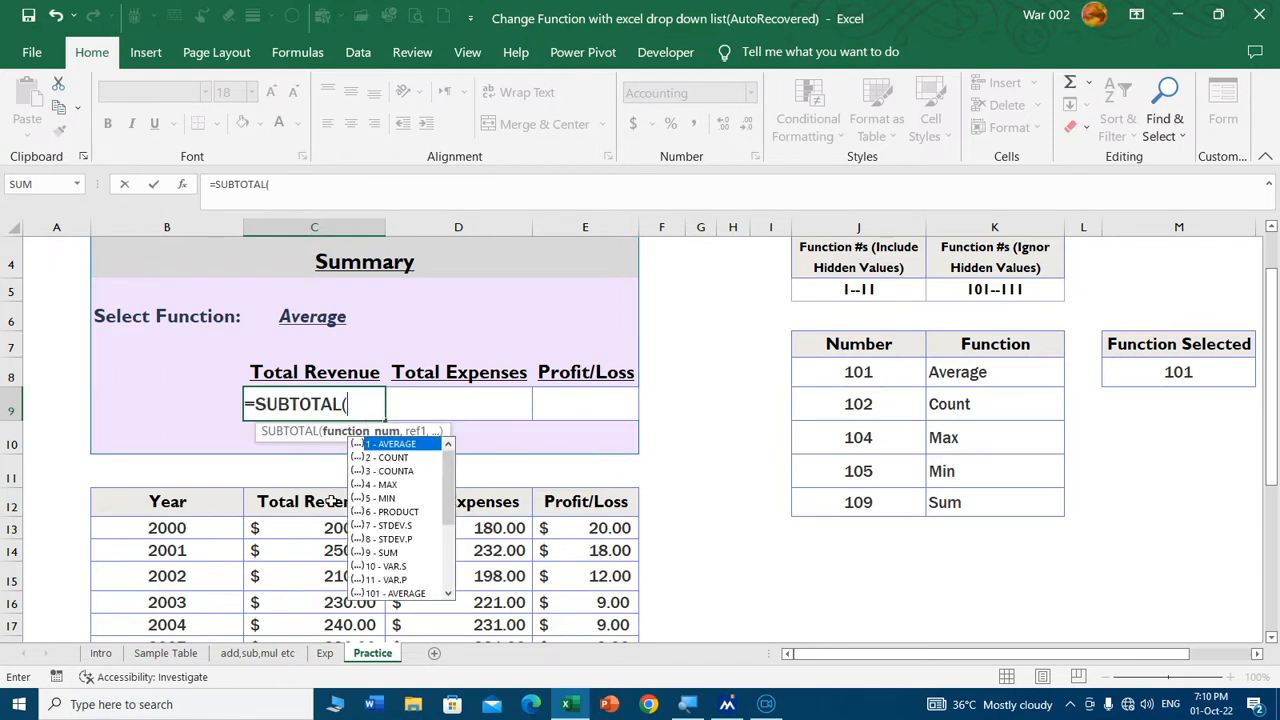
key(Escape)
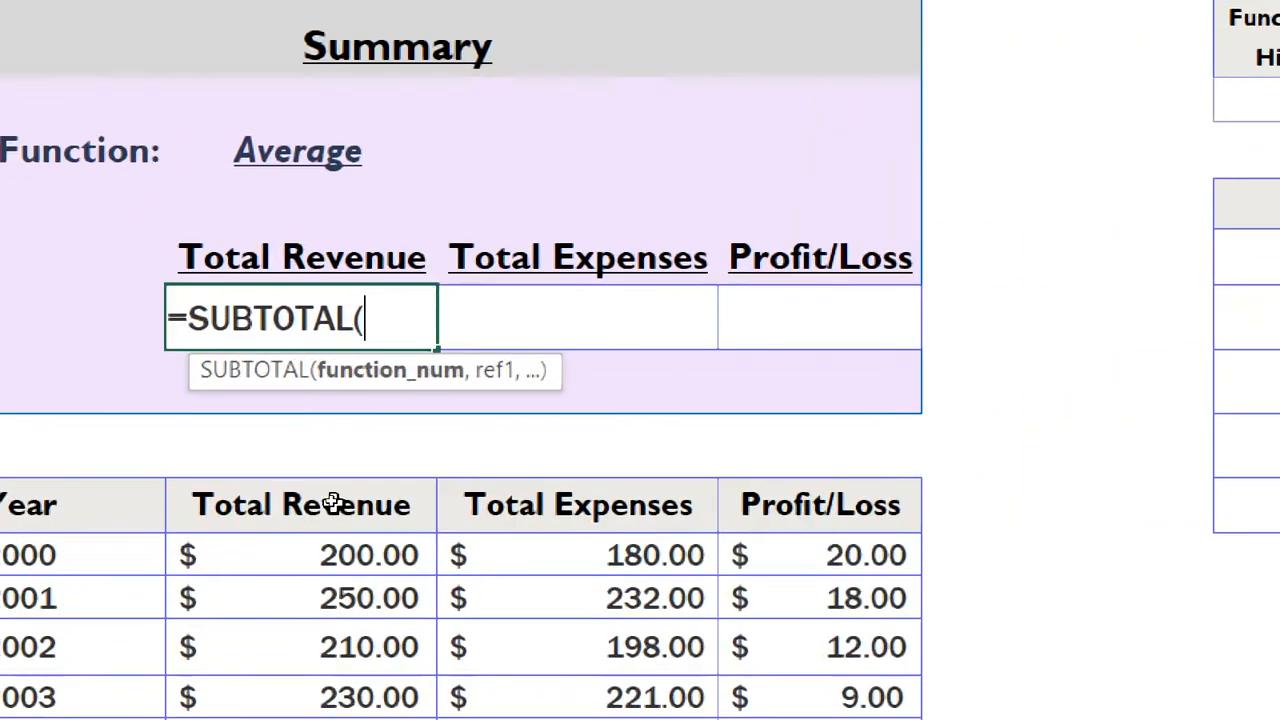
key(BackSpace)
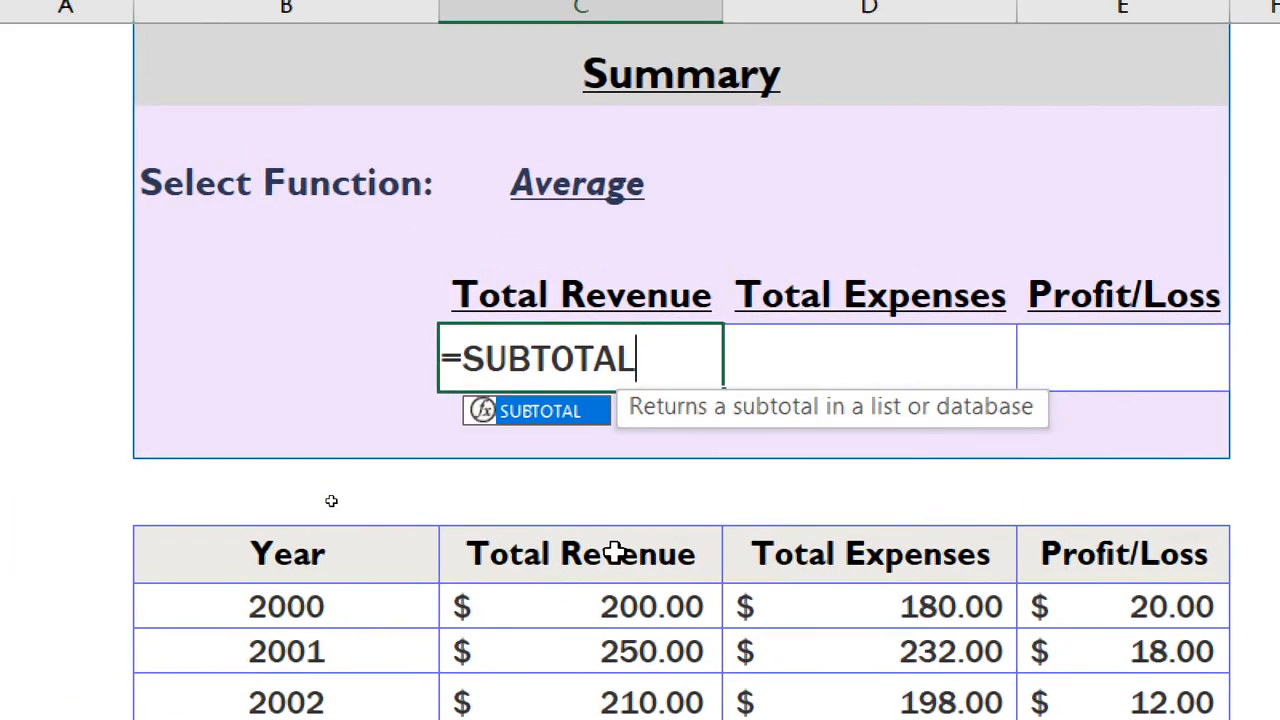
text(()
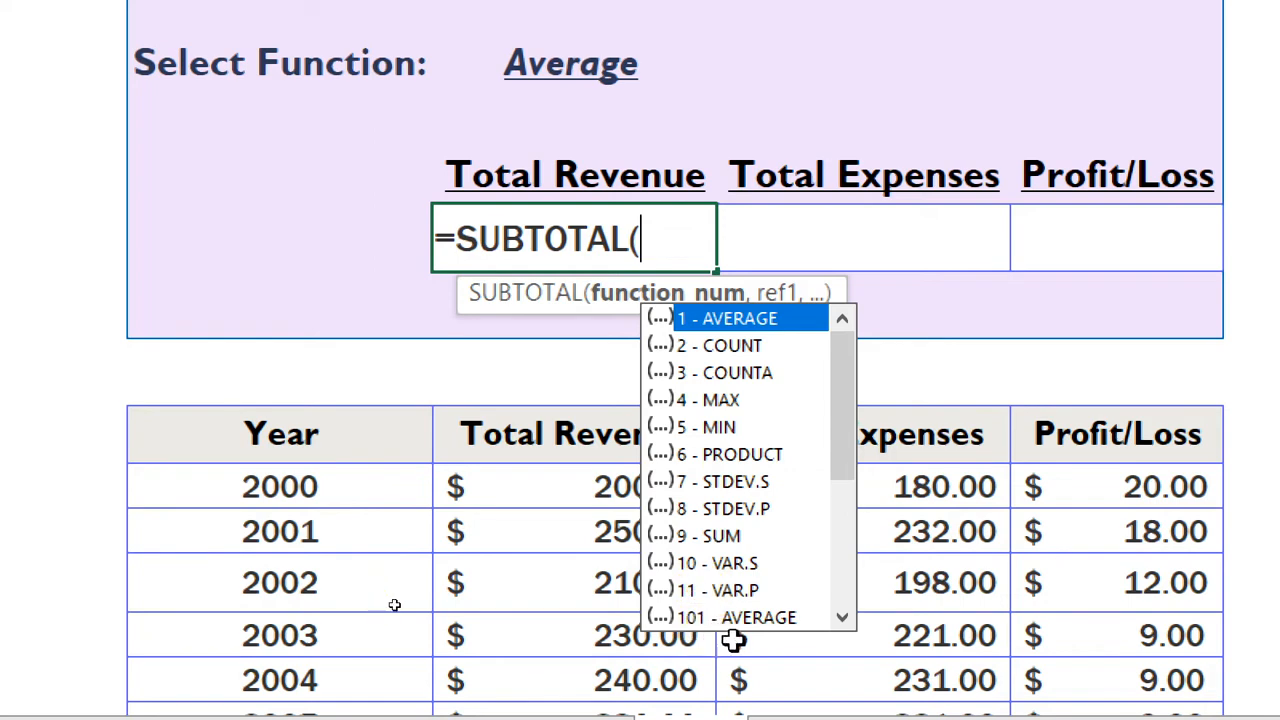
- Examine the SUBTOTAL function numbers on offer, from 1 - AVERAGE through 111 - VAR.P
click(840, 615)
click(840, 615)
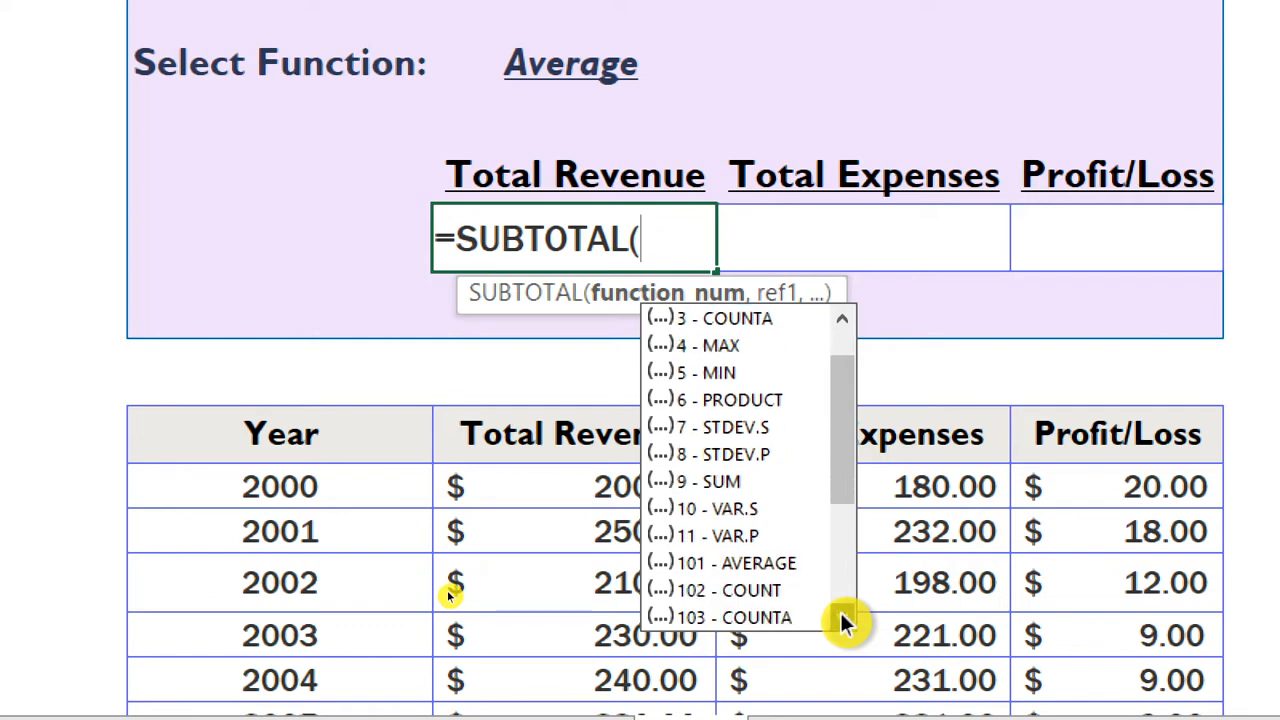
click(840, 615)
click(840, 615)
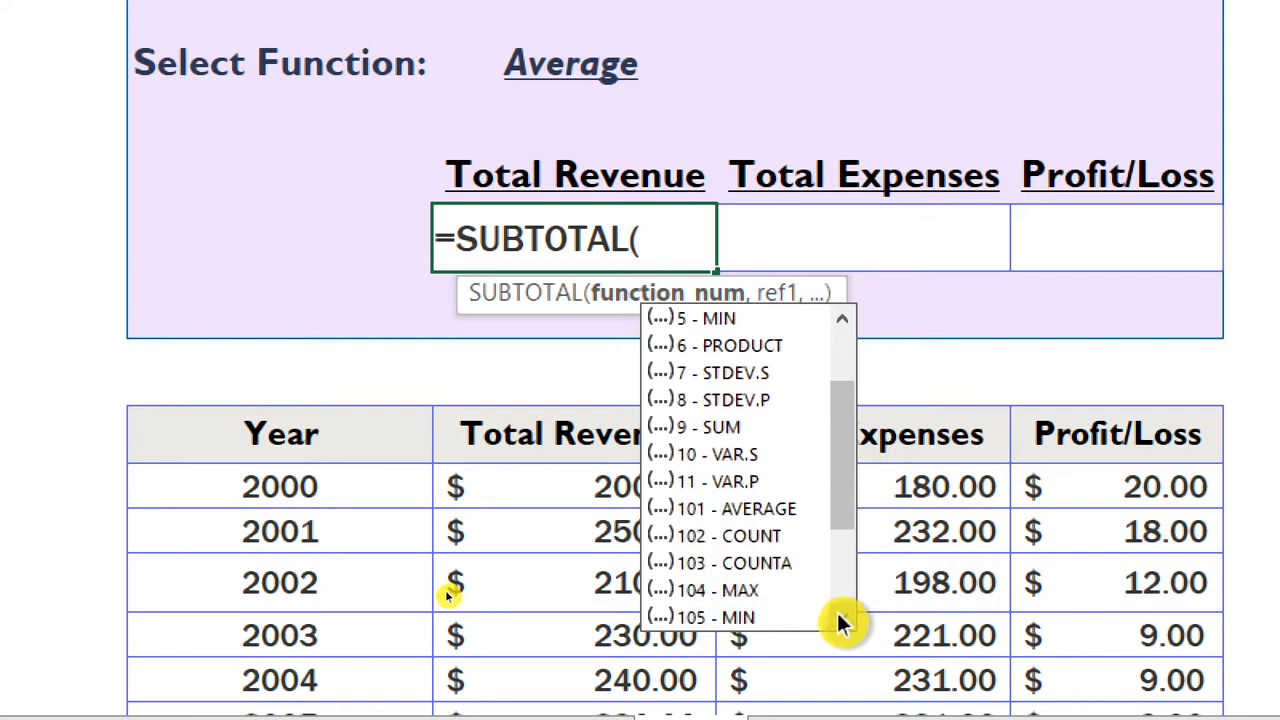
click(840, 615)
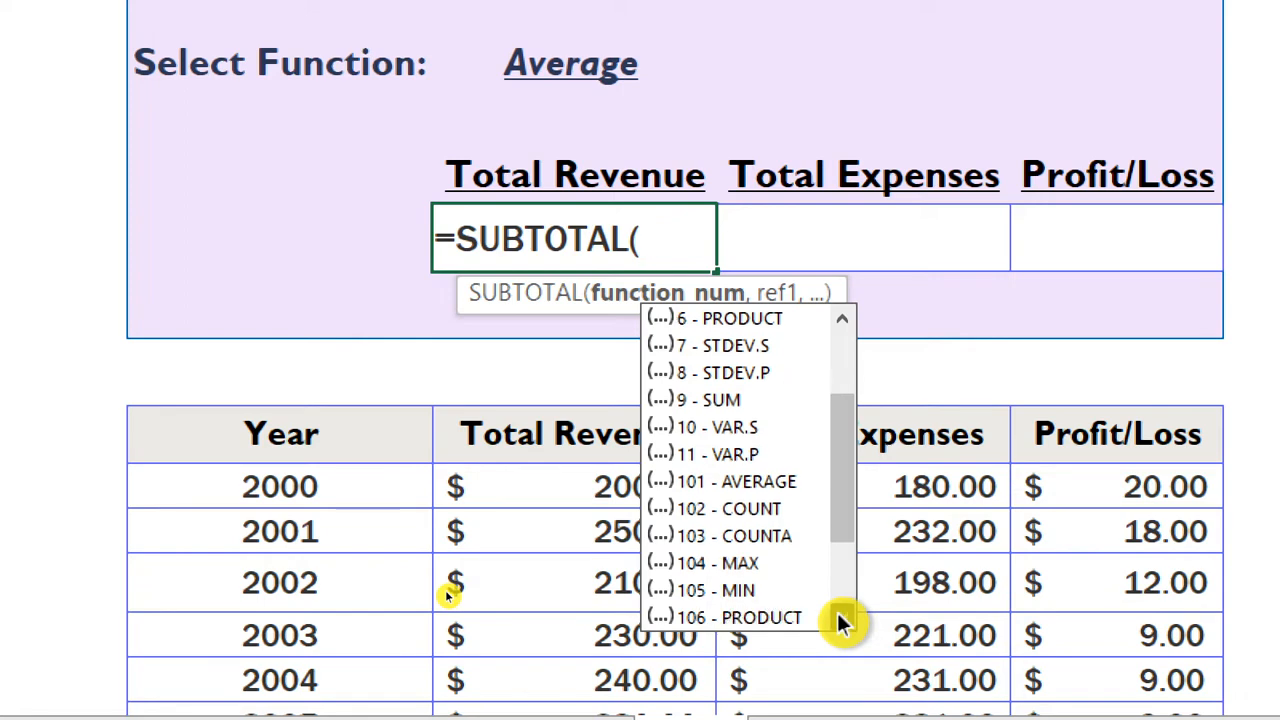
click(840, 615)
click(840, 615)
click(840, 615)
click(840, 615)
click(840, 615)
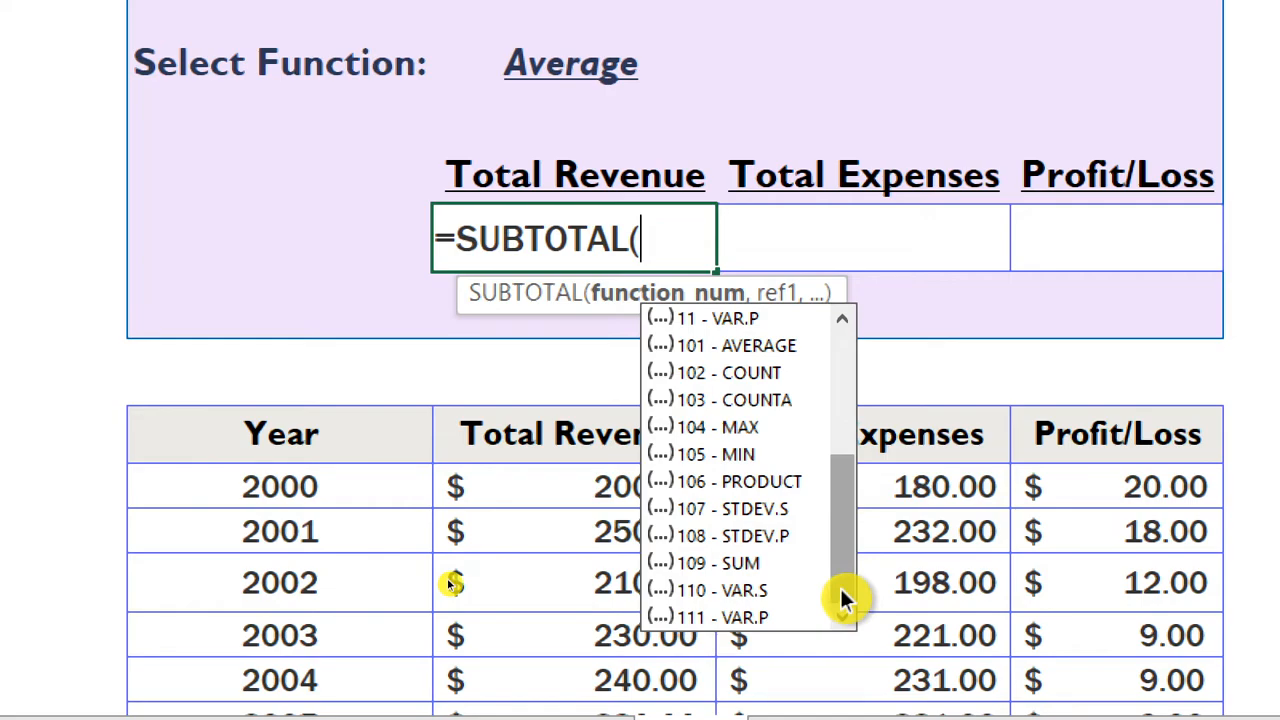
drag(839, 598, 838, 415)
key(Escape)
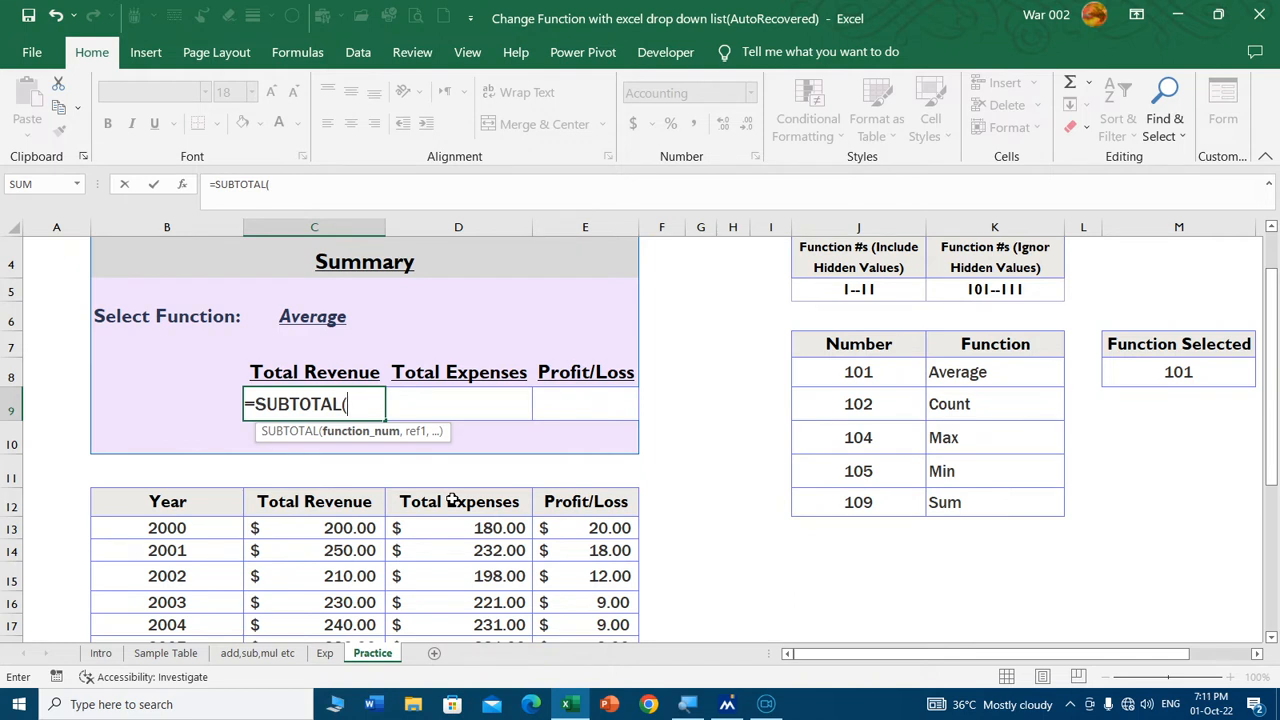
- Complete the C9 SUBTOTAL formula with function number 9 and the Total Revenue range C13:C32
text(9)
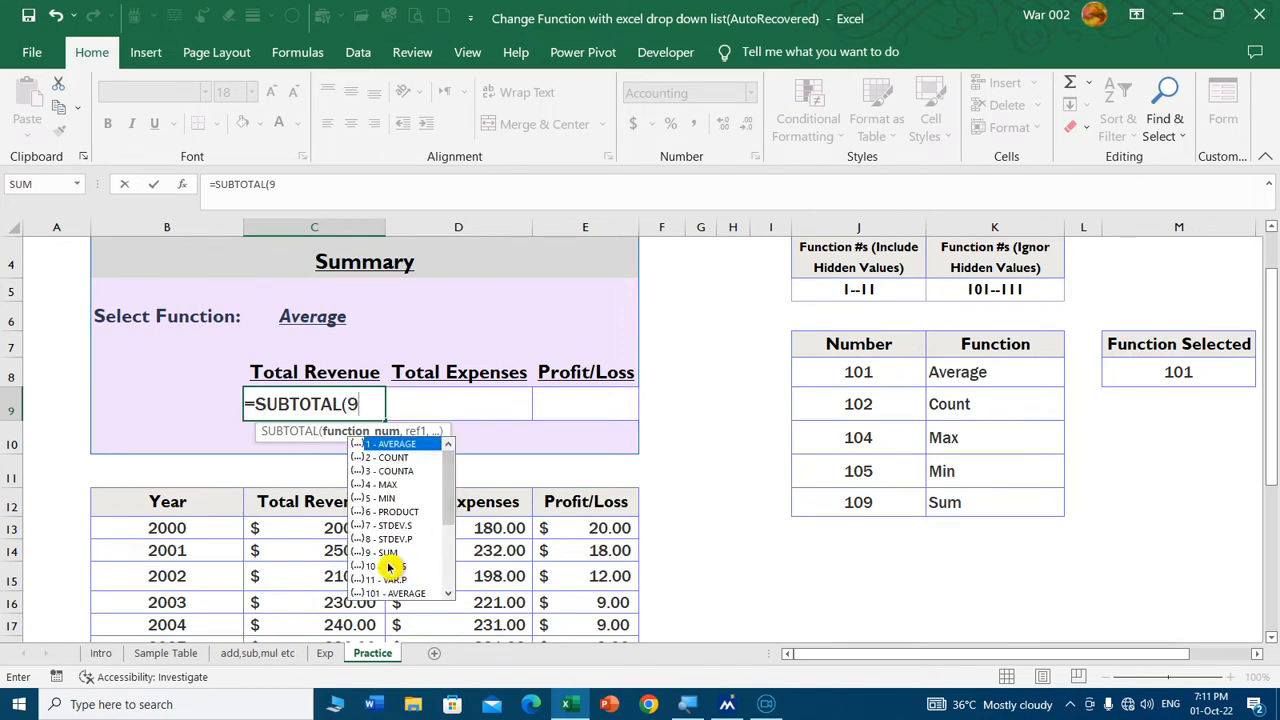
text(,)
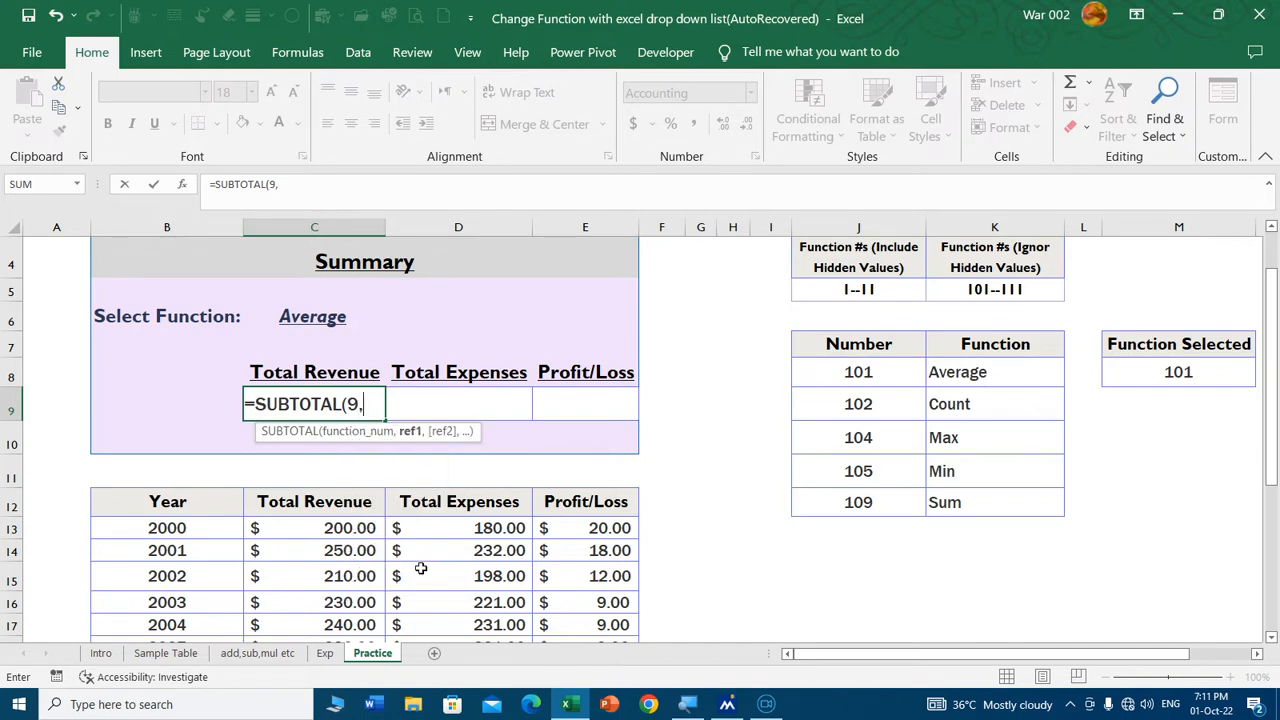
click(316, 530)
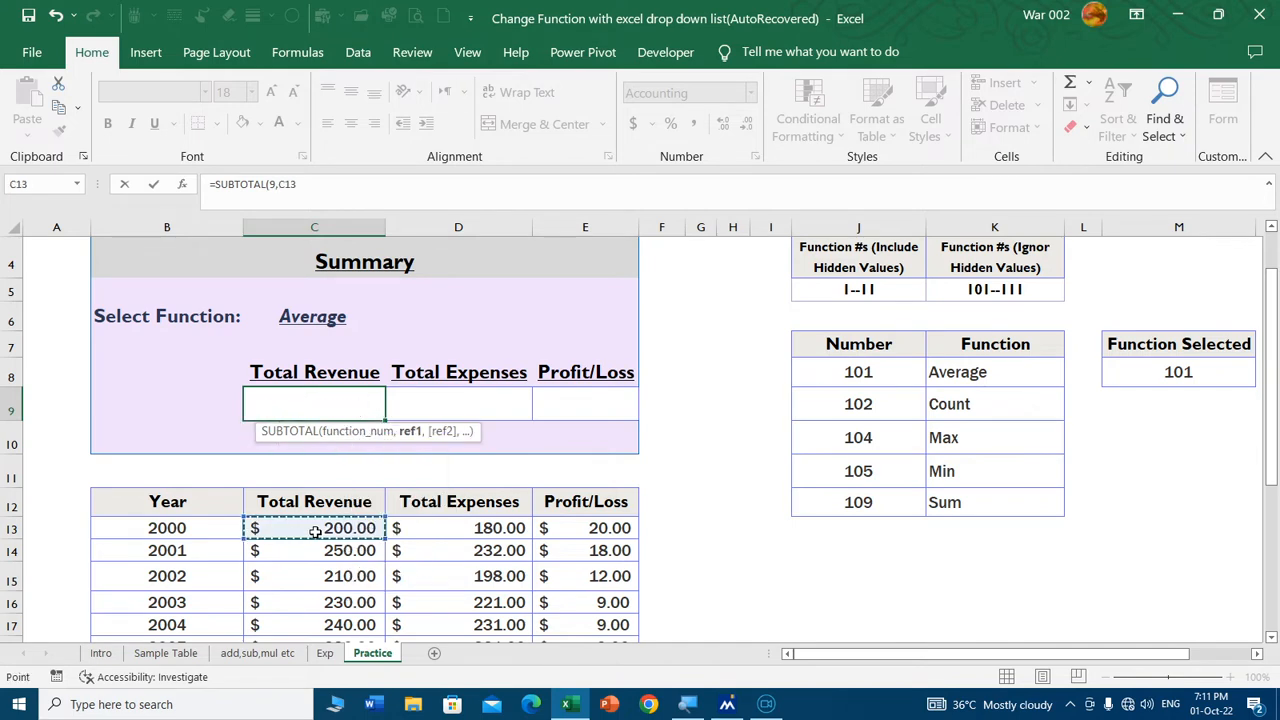
key(ctrl+shift+Down)
key(Return)
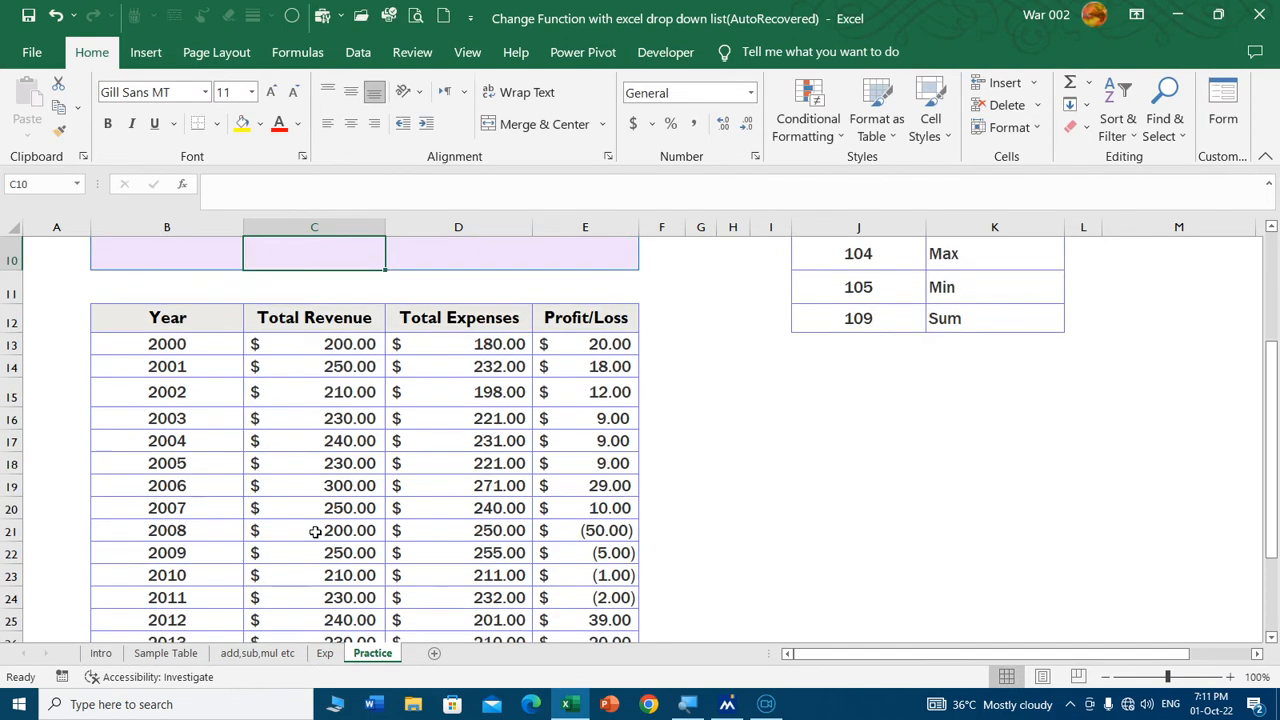
scroll(306, 493, up, 1)
scroll(306, 493, up, 1)
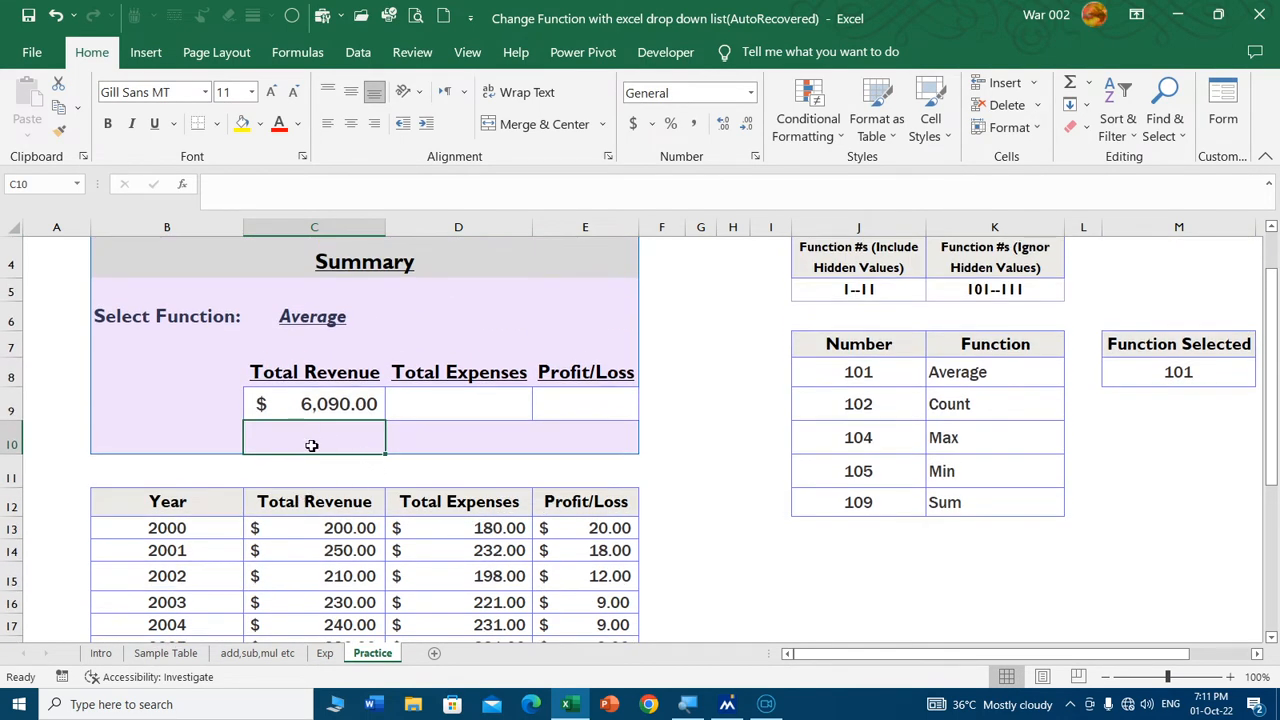
- Hide row 16 with the year 2003 data and check the Total Revenue summary against the function number note
scroll(305, 447, down, 1)
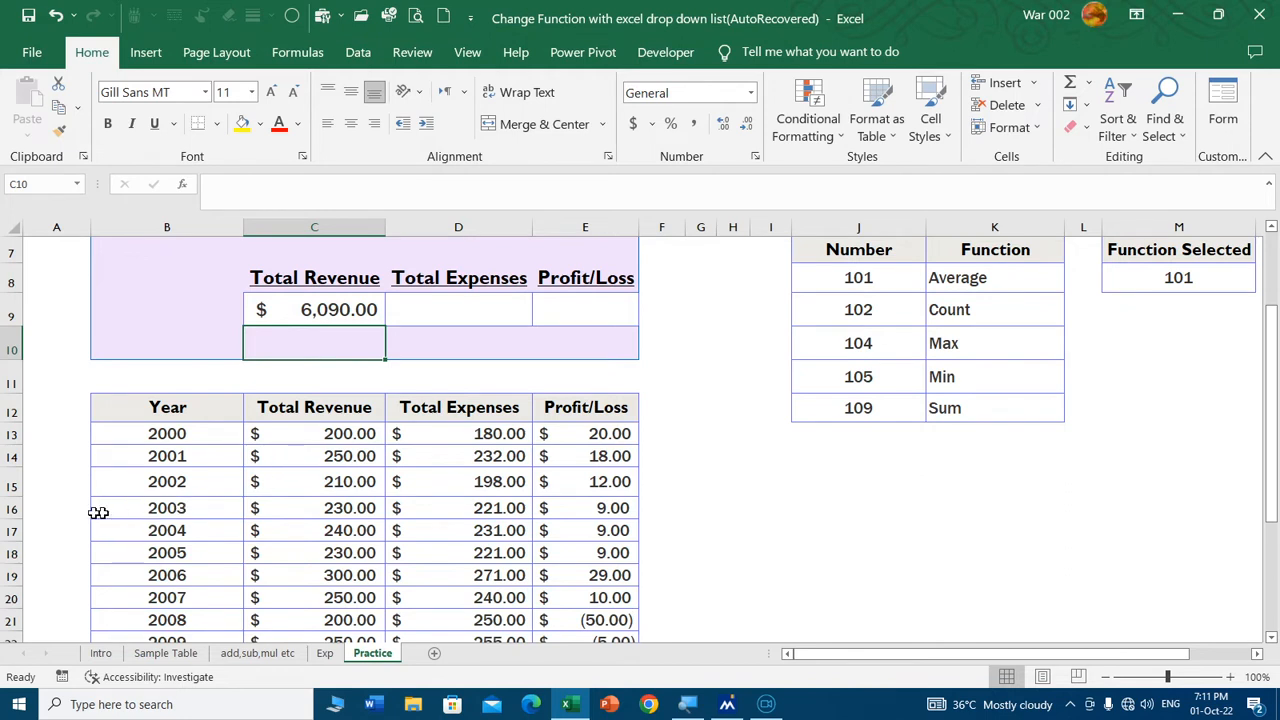
click(14, 510)
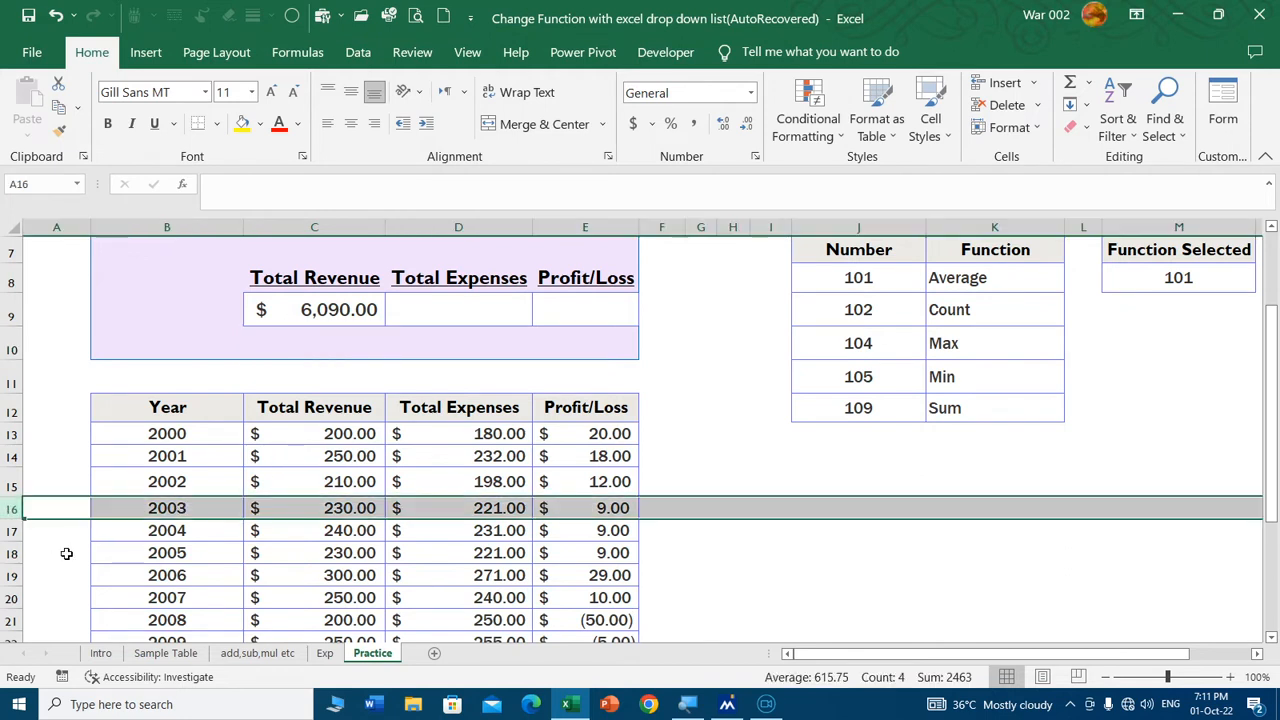
right_click(13, 510)
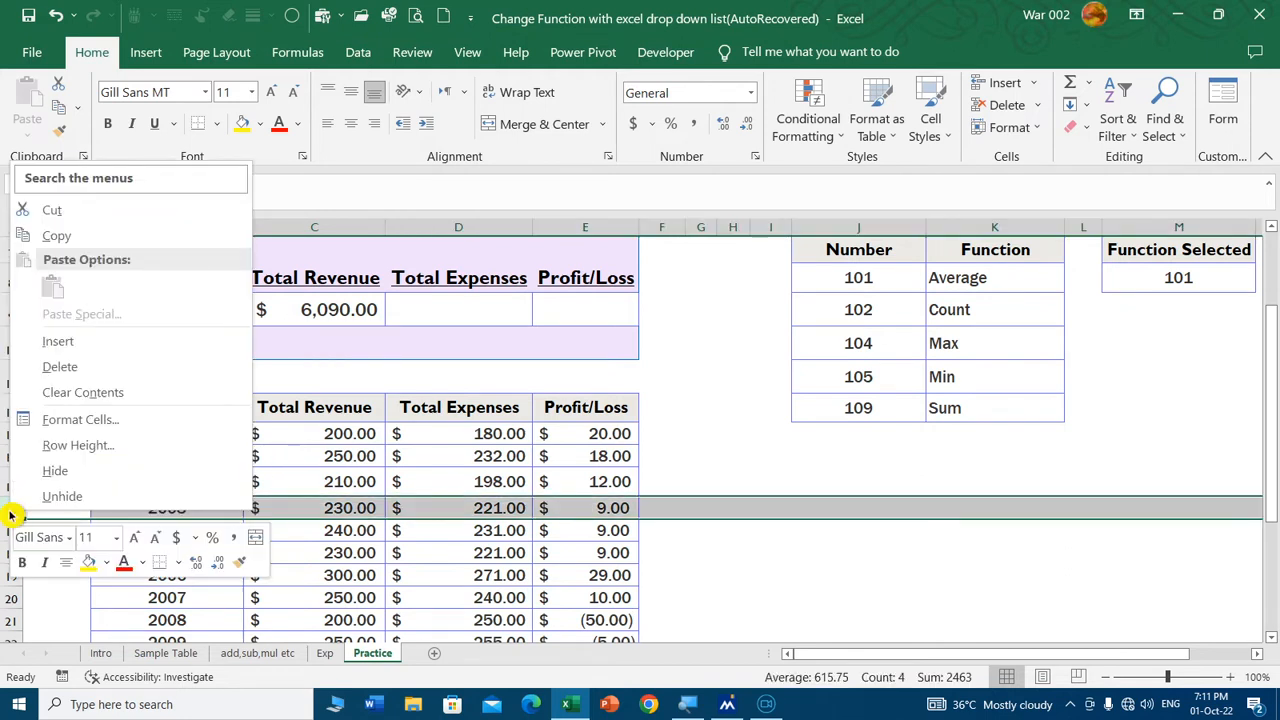
click(86, 476)
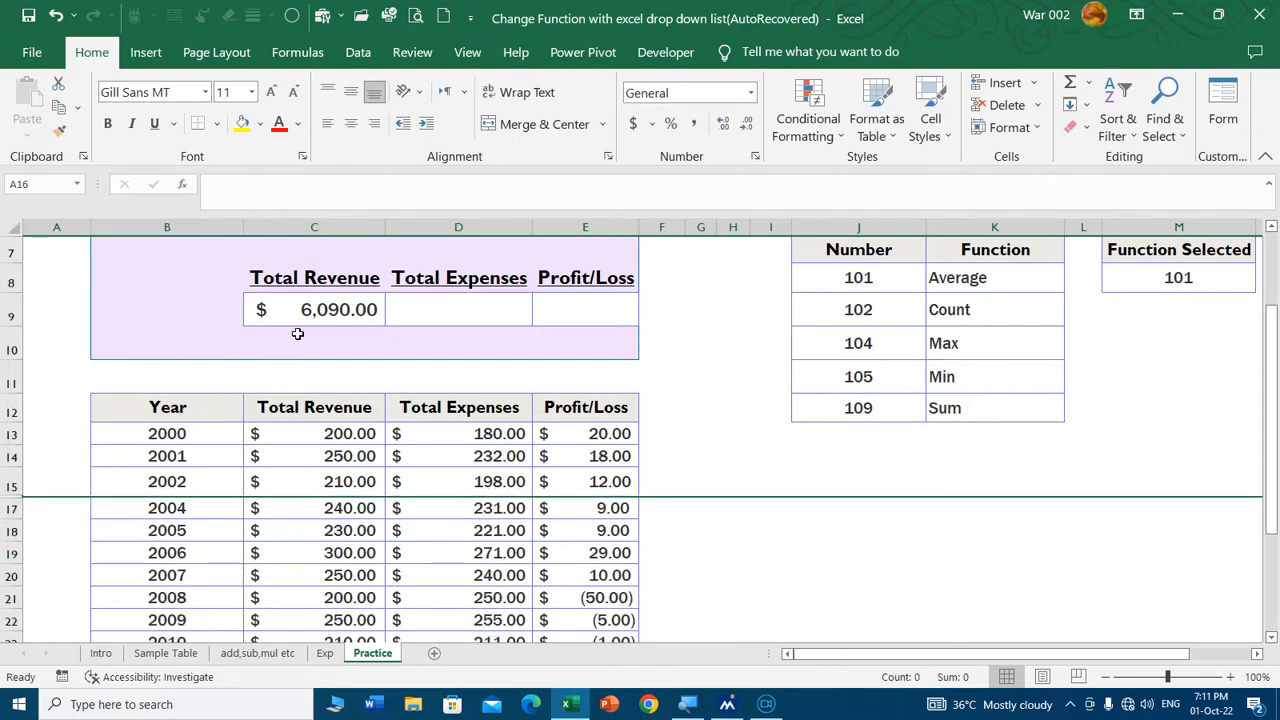
scroll(297, 336, up, 1)
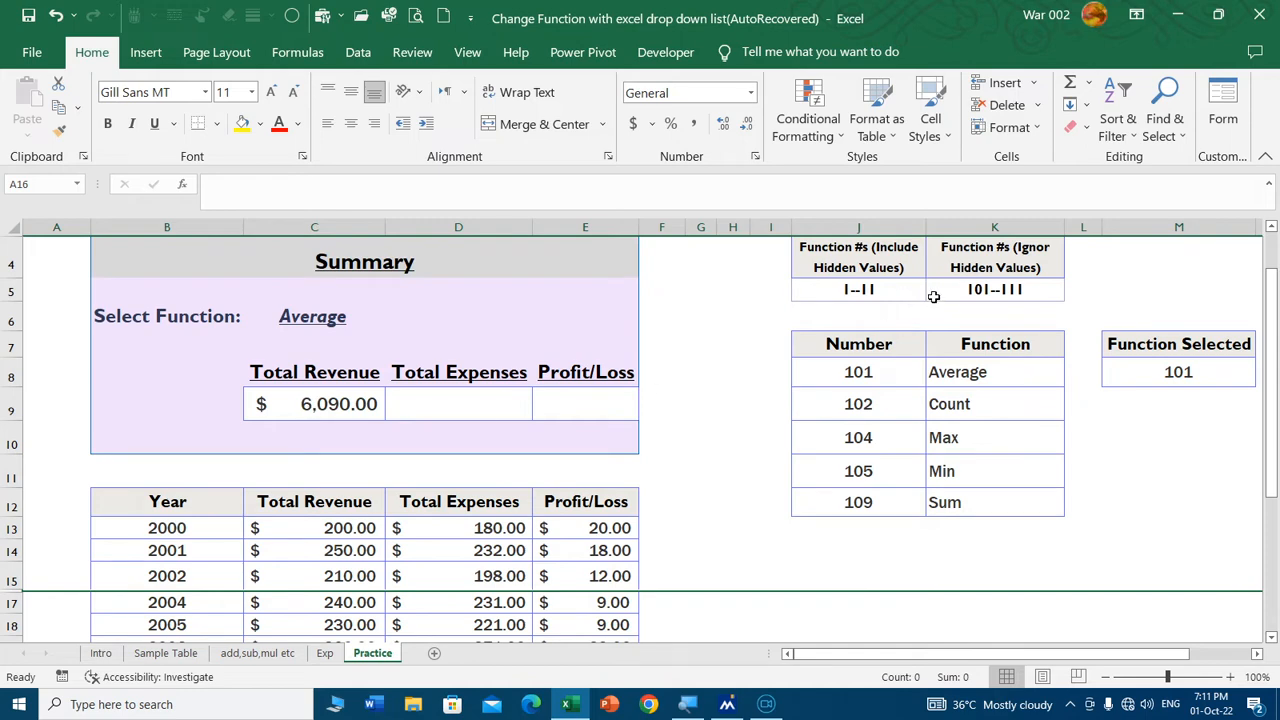
scroll(903, 303, up, 1)
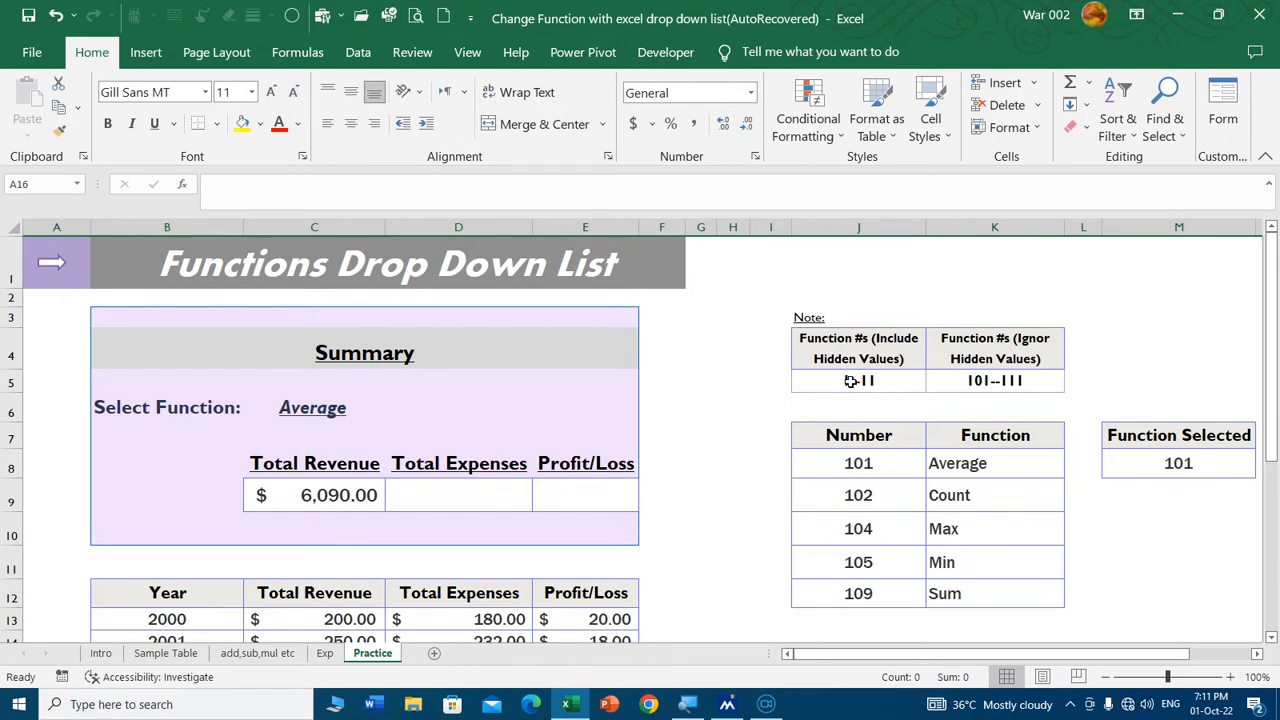
- Change the function number in the C9 SUBTOTAL formula to 109, checking it against the list of function numbers
scroll(616, 425, down, 1)
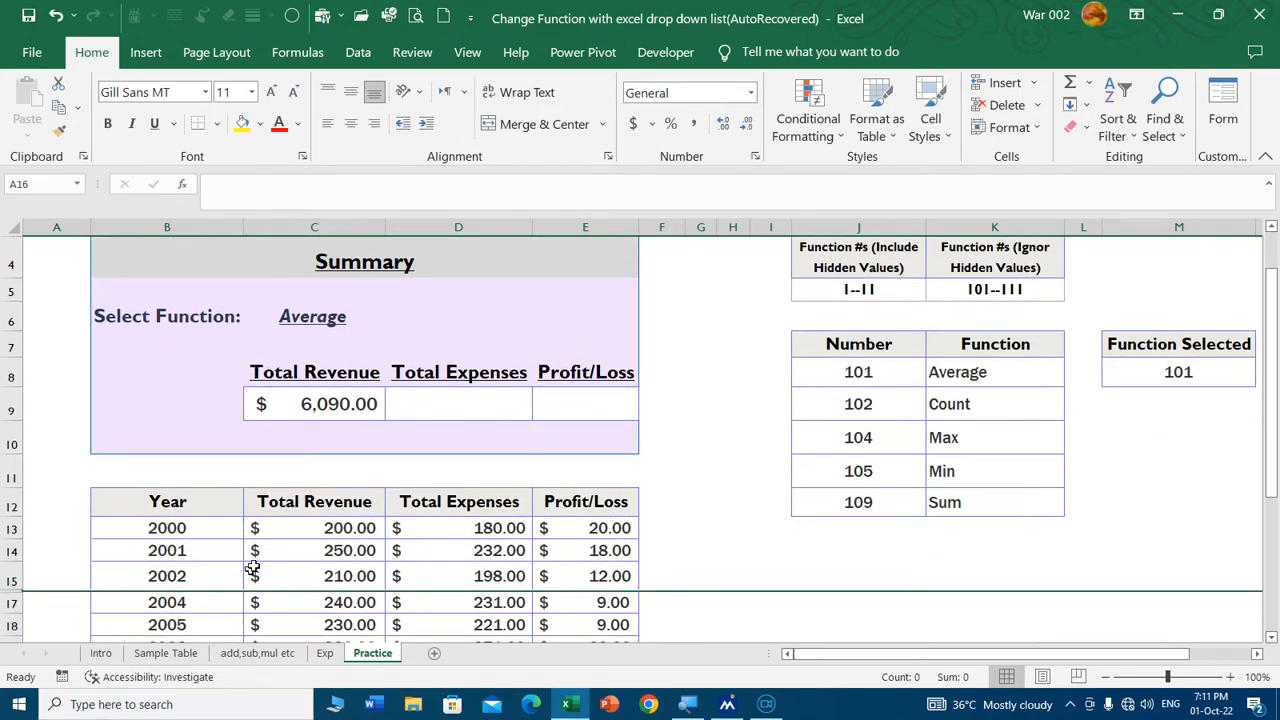
click(283, 403)
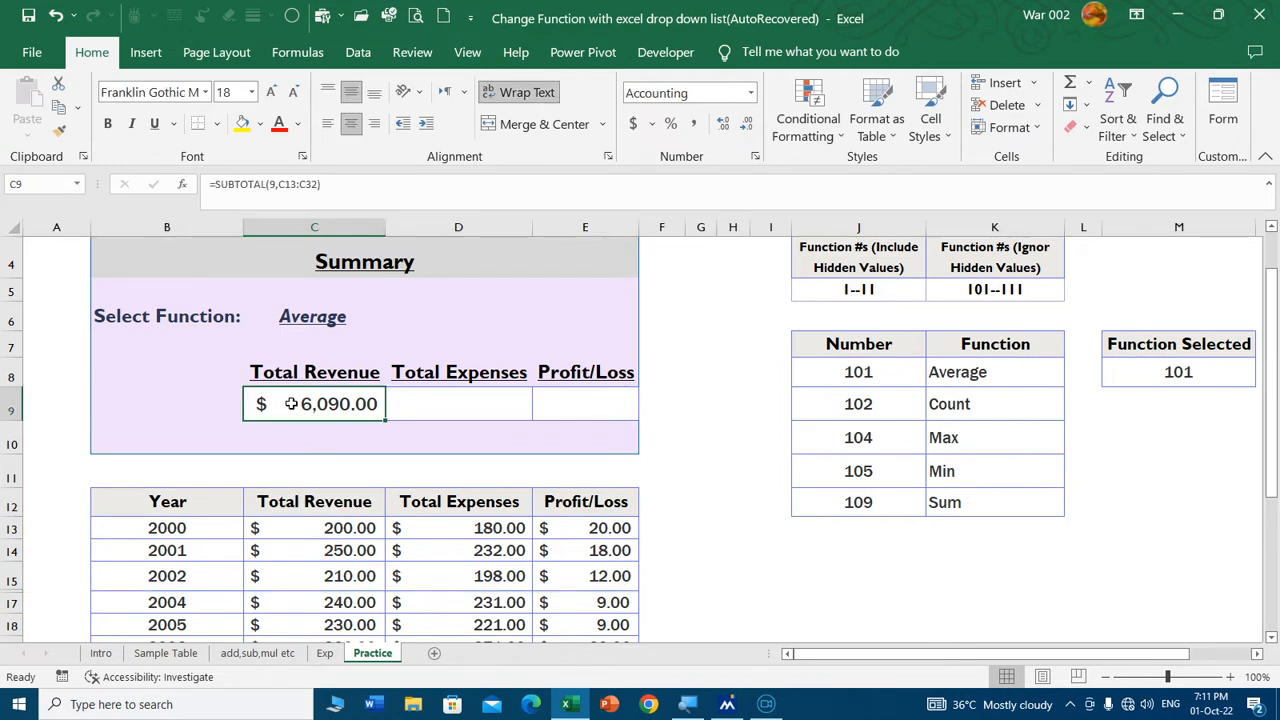
click(272, 186)
text(10)
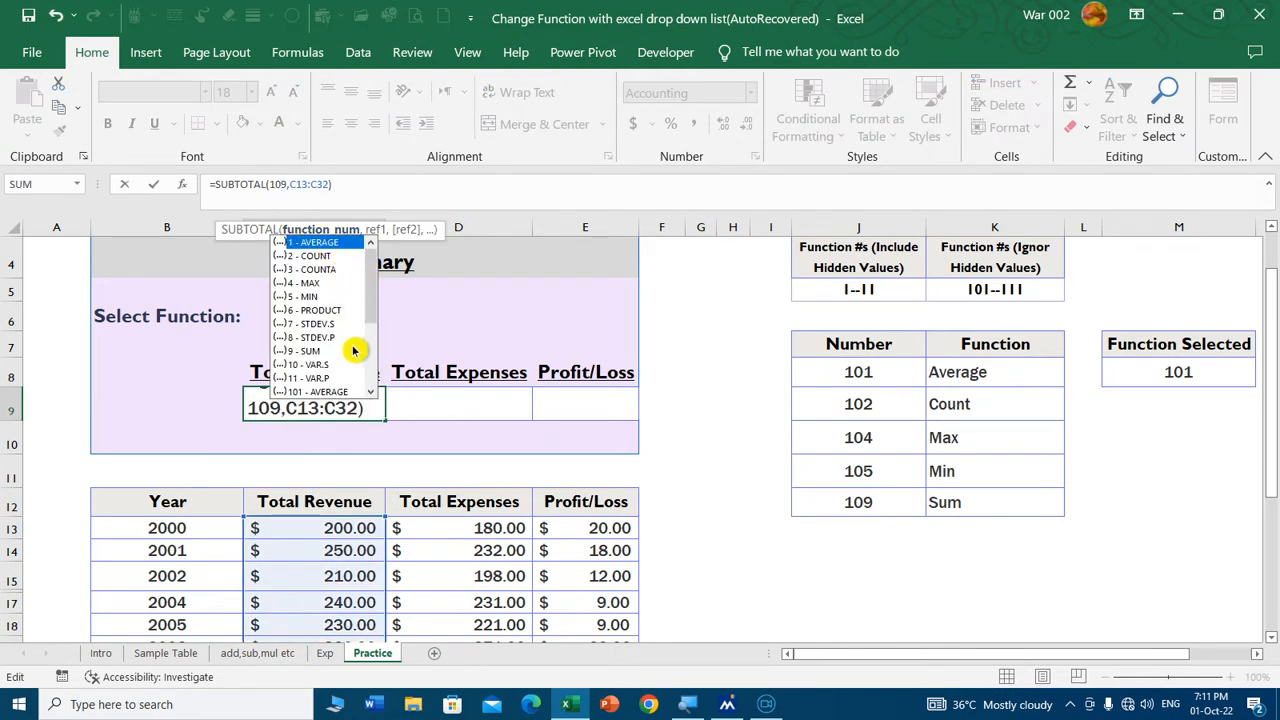
click(370, 391)
click(370, 391)
click(370, 391)
click(370, 391)
click(370, 391)
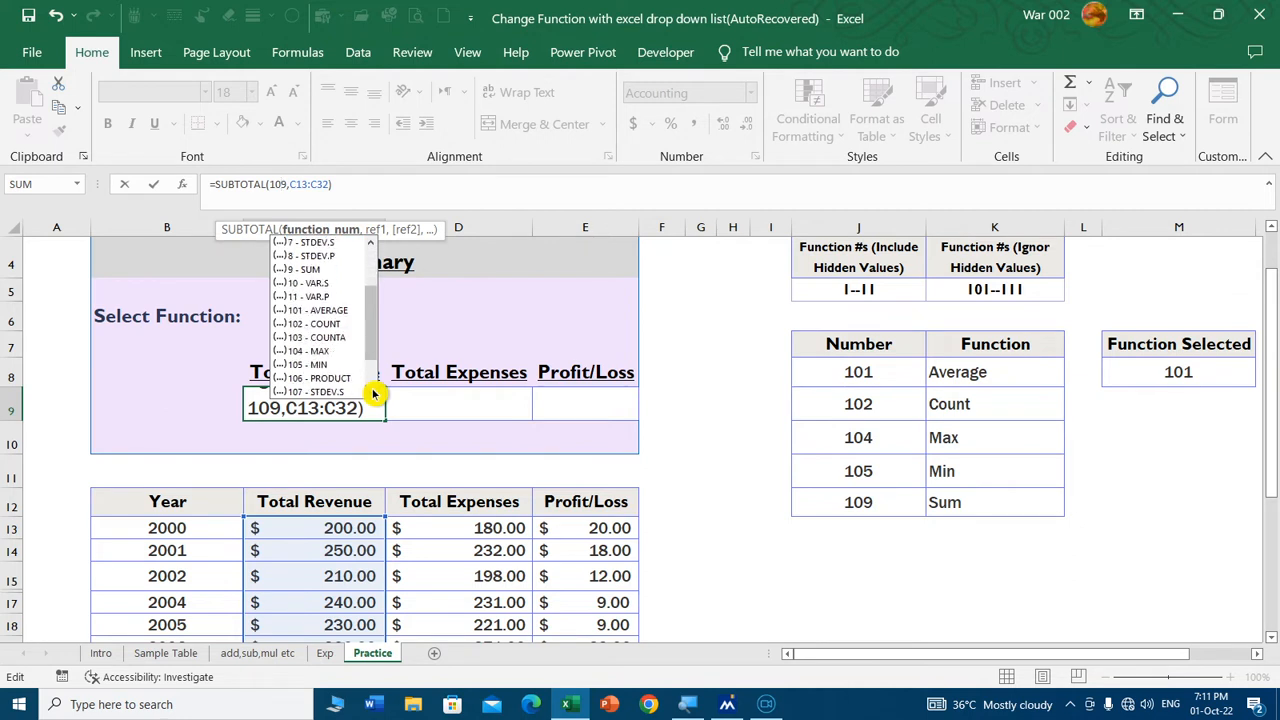
click(370, 391)
click(370, 391)
click(370, 391)
click(370, 391)
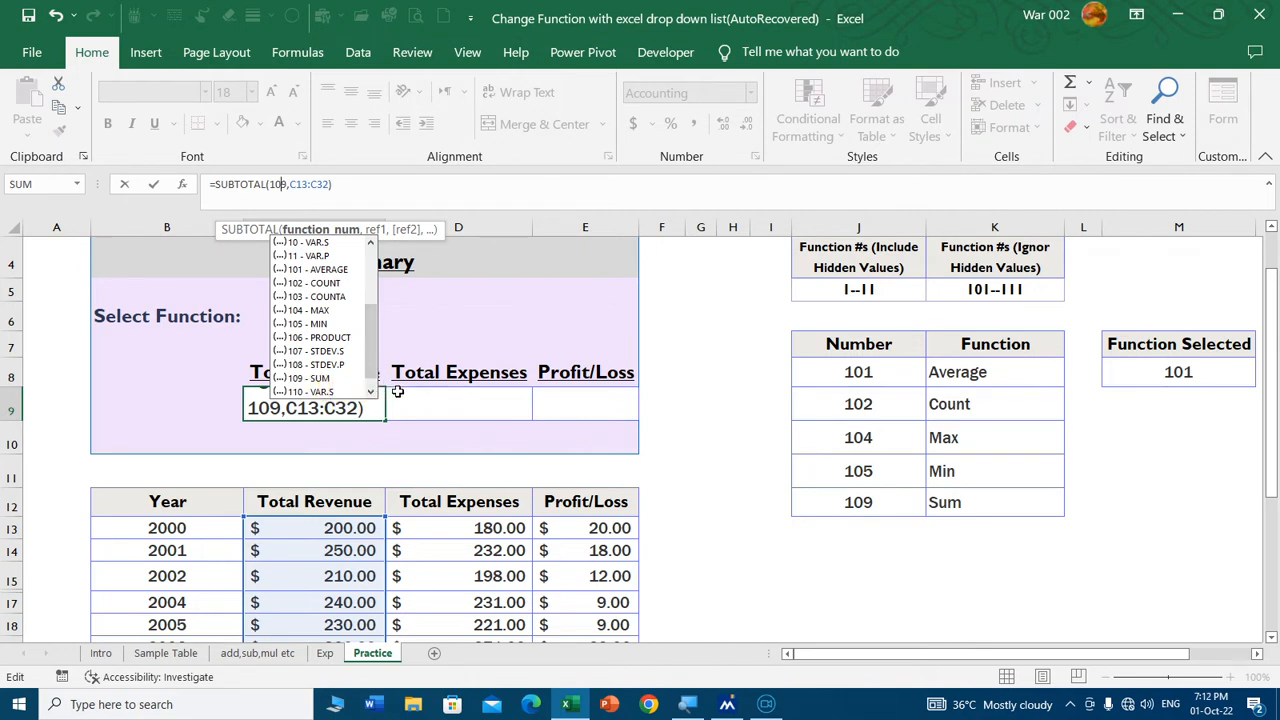
key(Return)
- Hide row 15, which holds the year 2002 data
scroll(362, 422, down, 1)
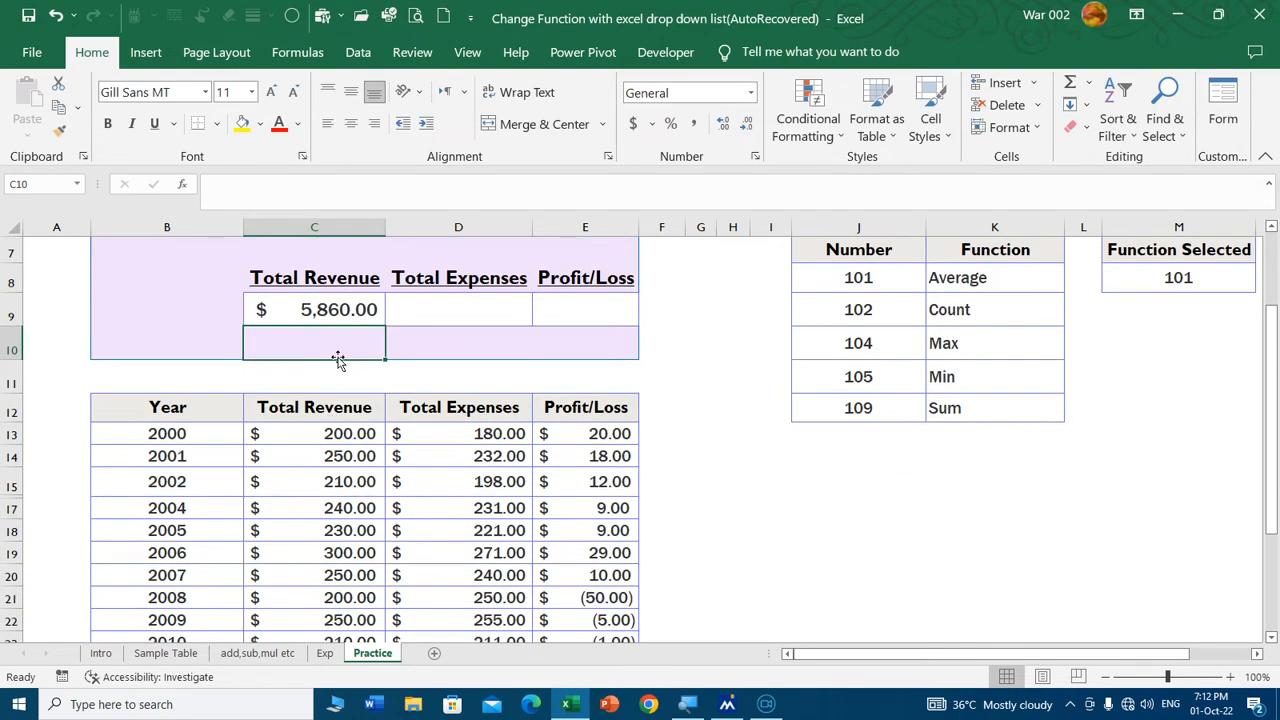
right_click(10, 487)
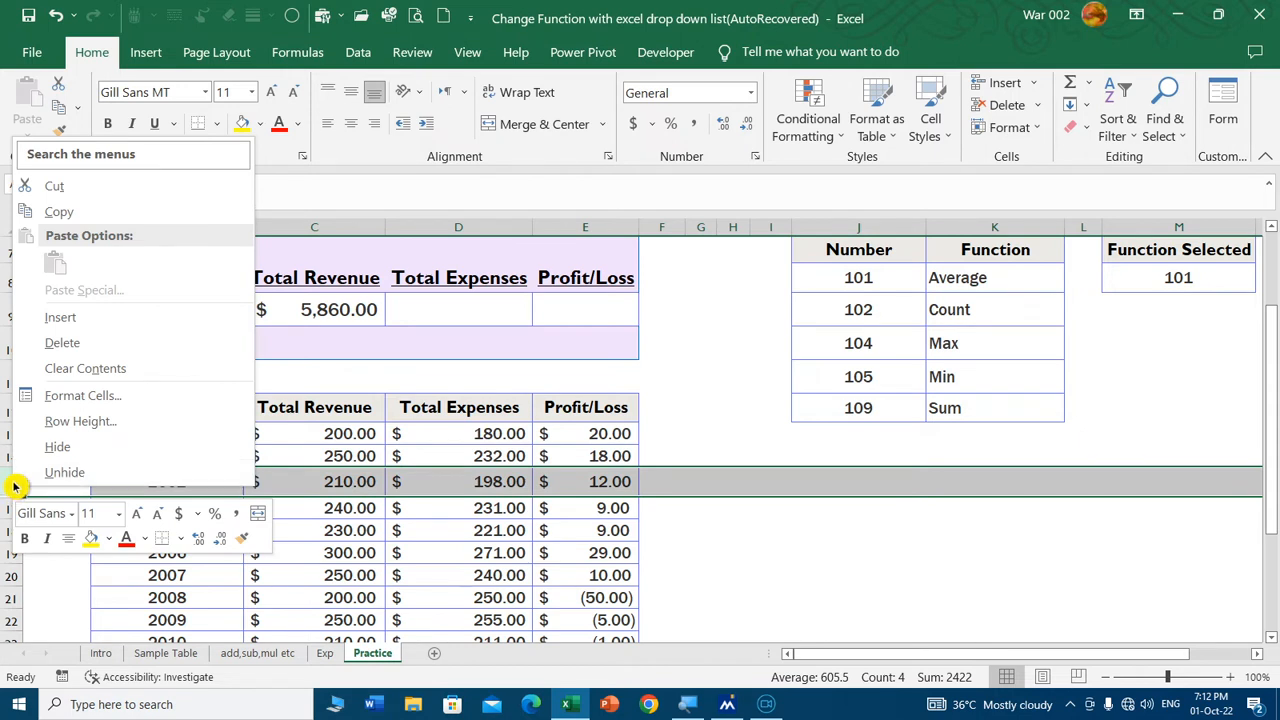
scroll(476, 420, up, 2)
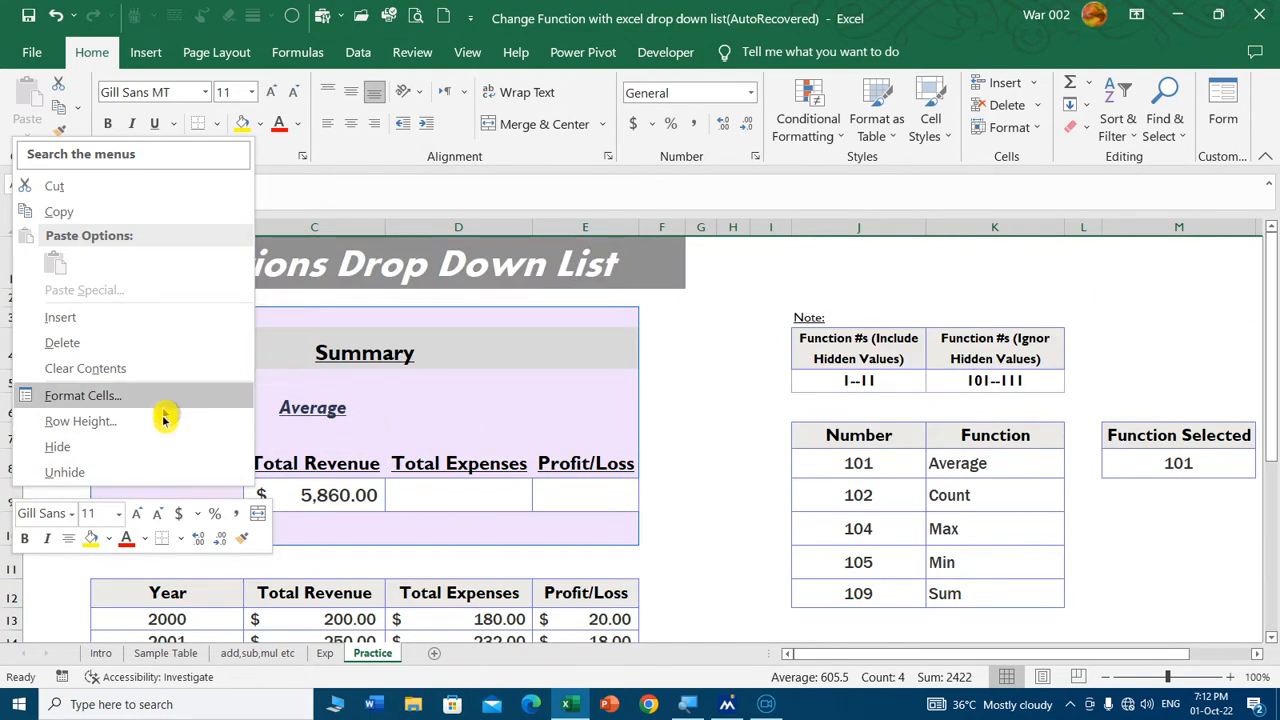
scroll(107, 566, down, 1)
scroll(107, 566, down, 1)
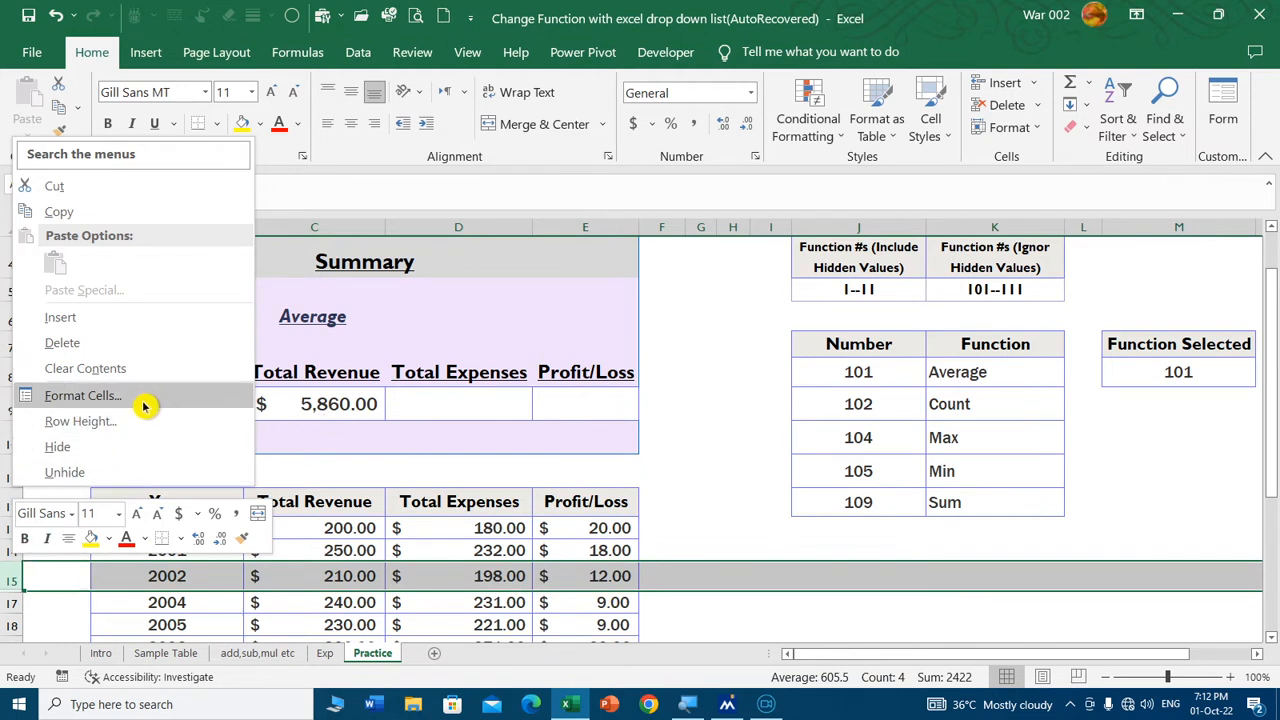
click(95, 447)
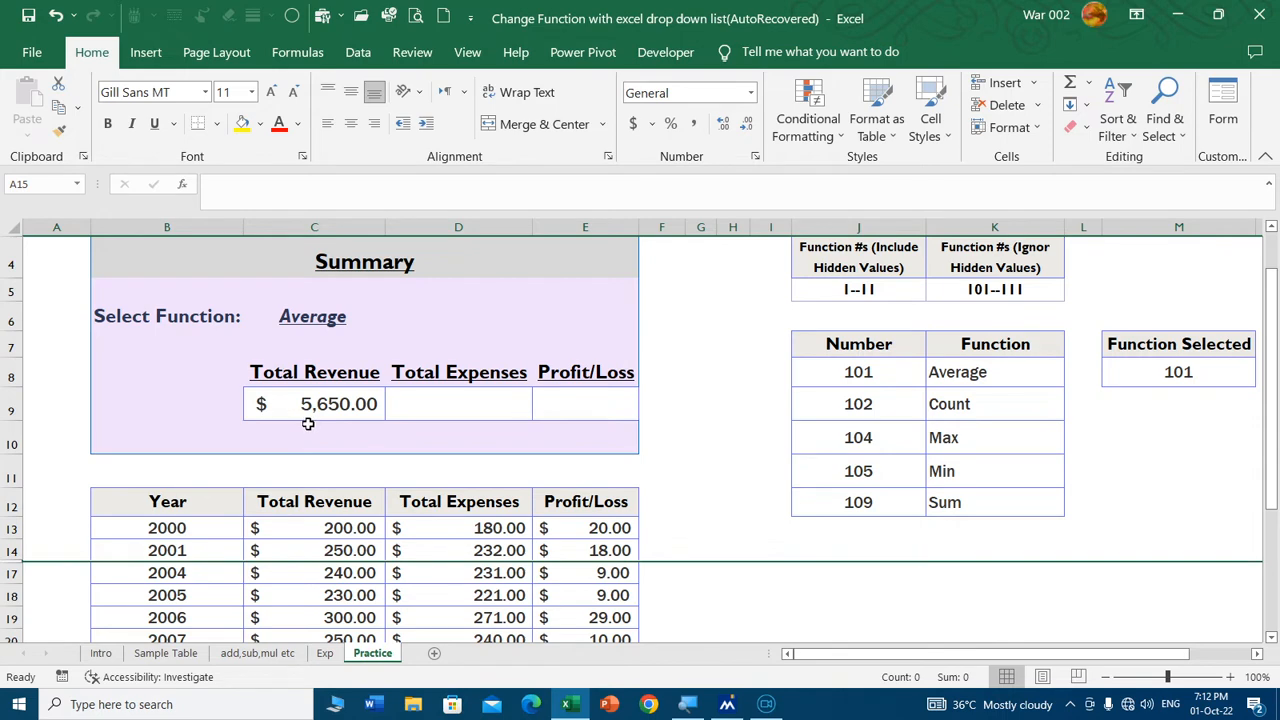
- Select the Total Revenue range C13:C32 and compare its visible-row sum with the C9 summary and the function number tables
scroll(297, 403, down, 2)
scroll(292, 472, up, 1)
scroll(290, 471, up, 2)
scroll(279, 437, down, 1)
drag(310, 433, 304, 589)
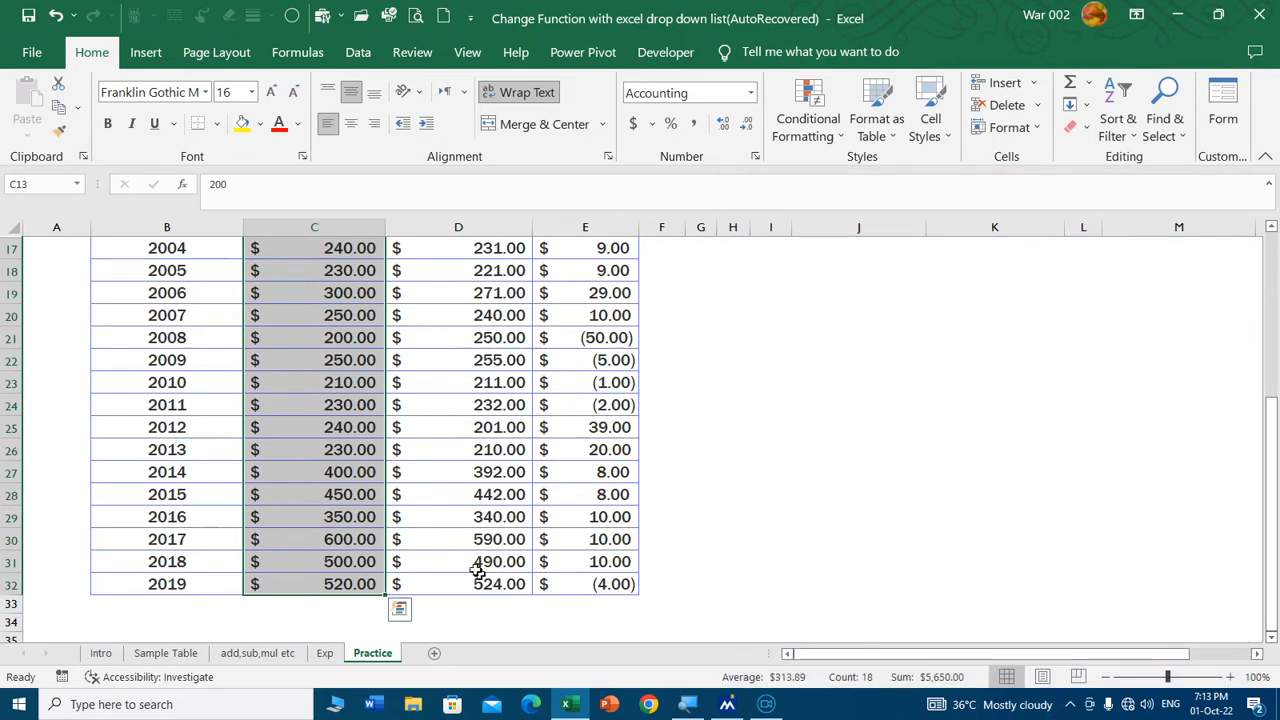
scroll(443, 544, up, 5)
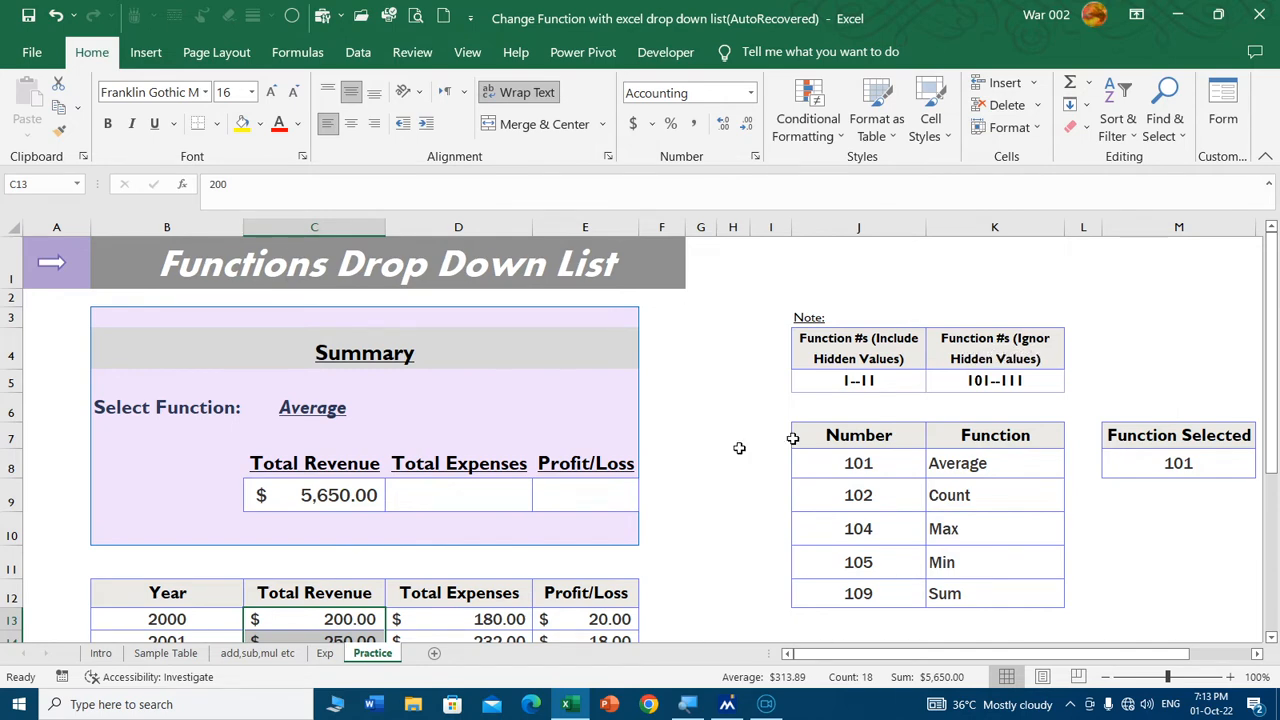
scroll(251, 530, down, 1)
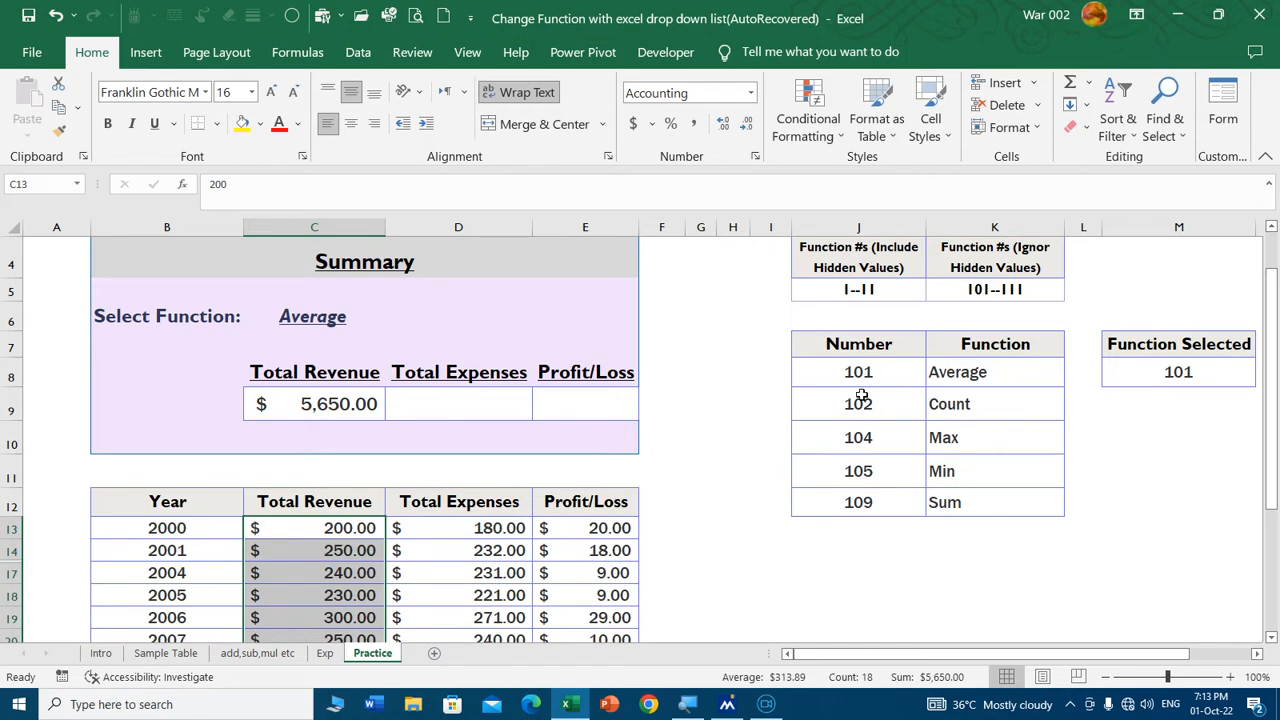
scroll(258, 427, down, 1)
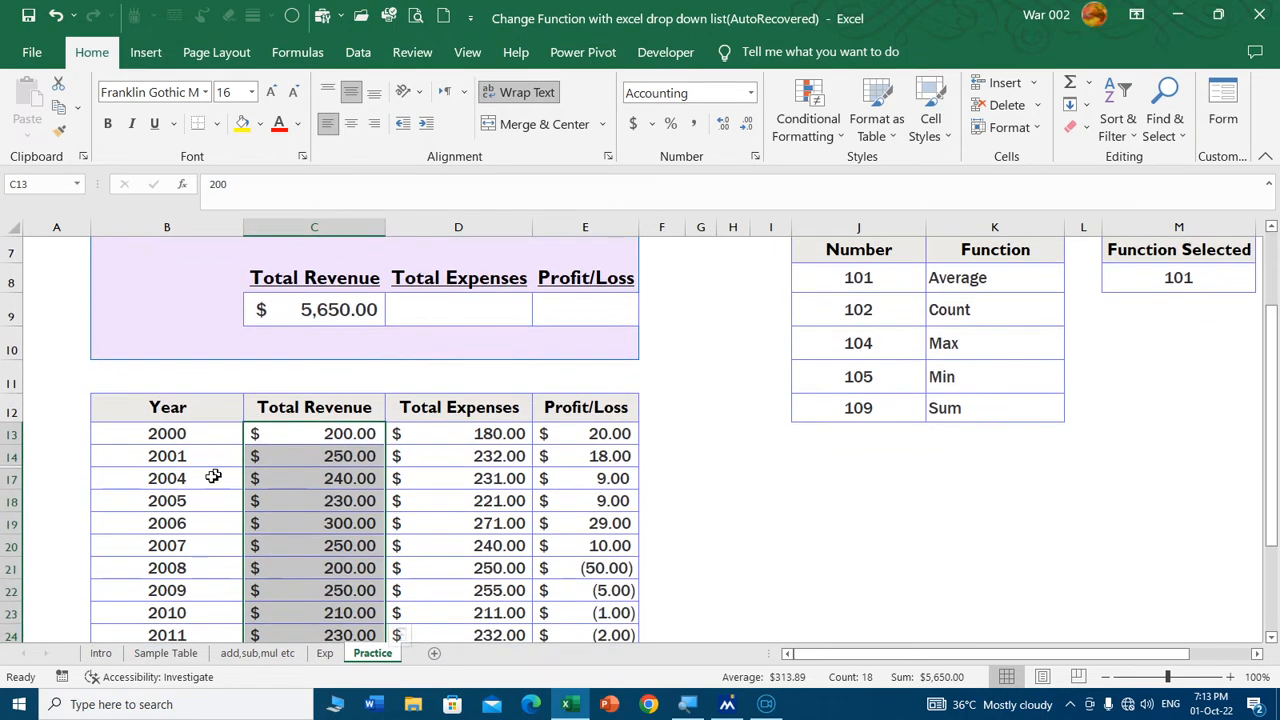
- Unhide the year 2002 and 2003 rows within the data table
click(43, 477)
drag(10, 433, 8, 592)
right_click(6, 548)
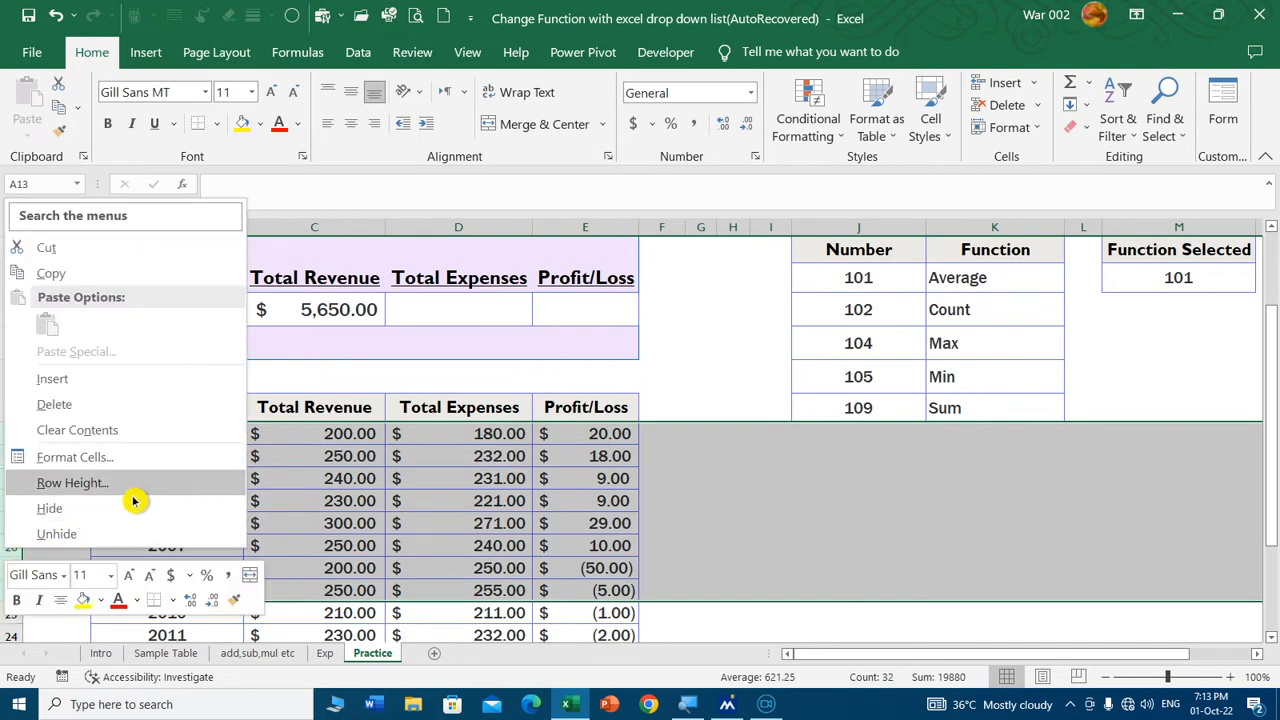
click(101, 530)
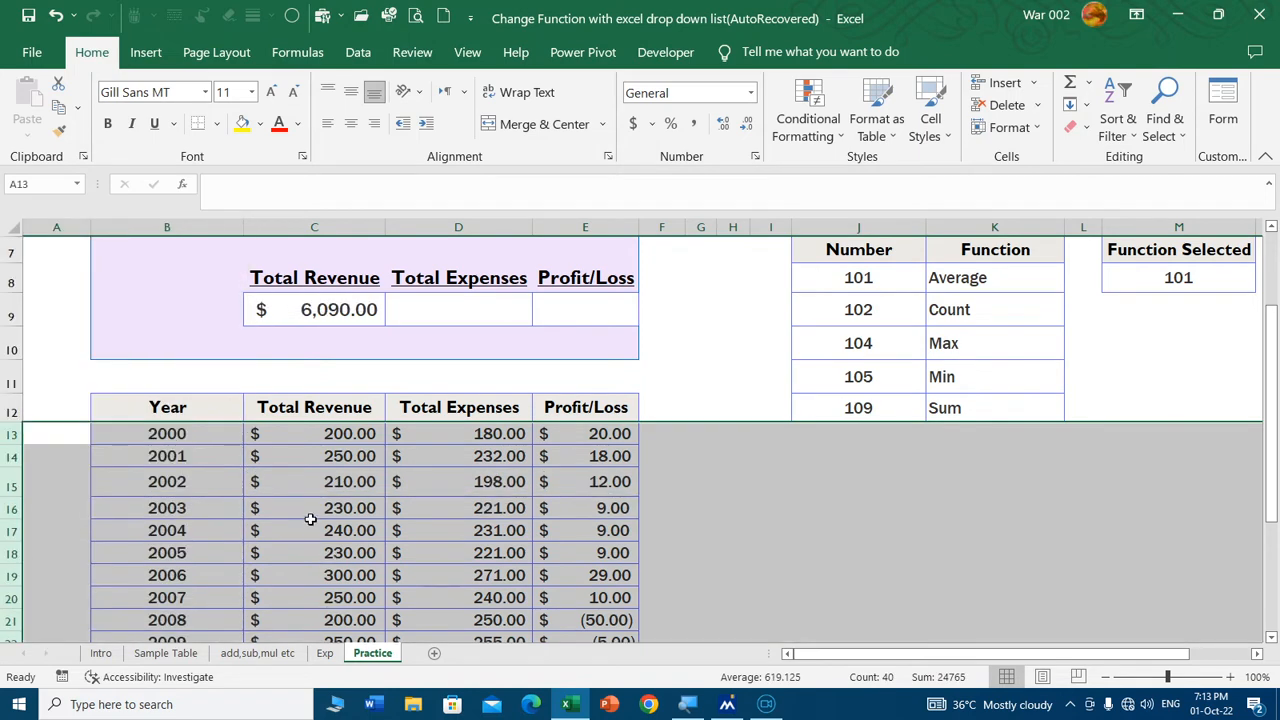
- Review the Year and Total Revenue data with all rows shown and check the SUBTOTAL formula in C9
click(310, 518)
scroll(363, 520, down, 4)
scroll(365, 528, up, 2)
scroll(363, 528, up, 1)
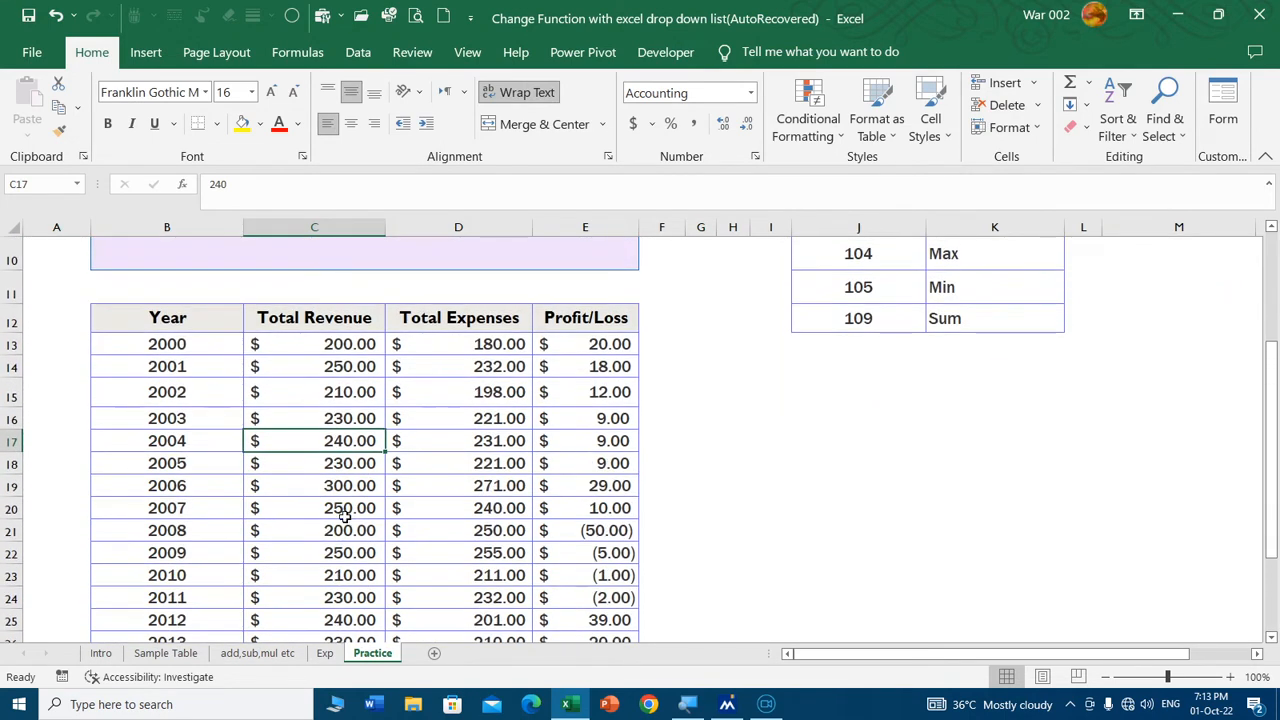
click(196, 350)
drag(196, 375, 286, 563)
scroll(402, 515, up, 5)
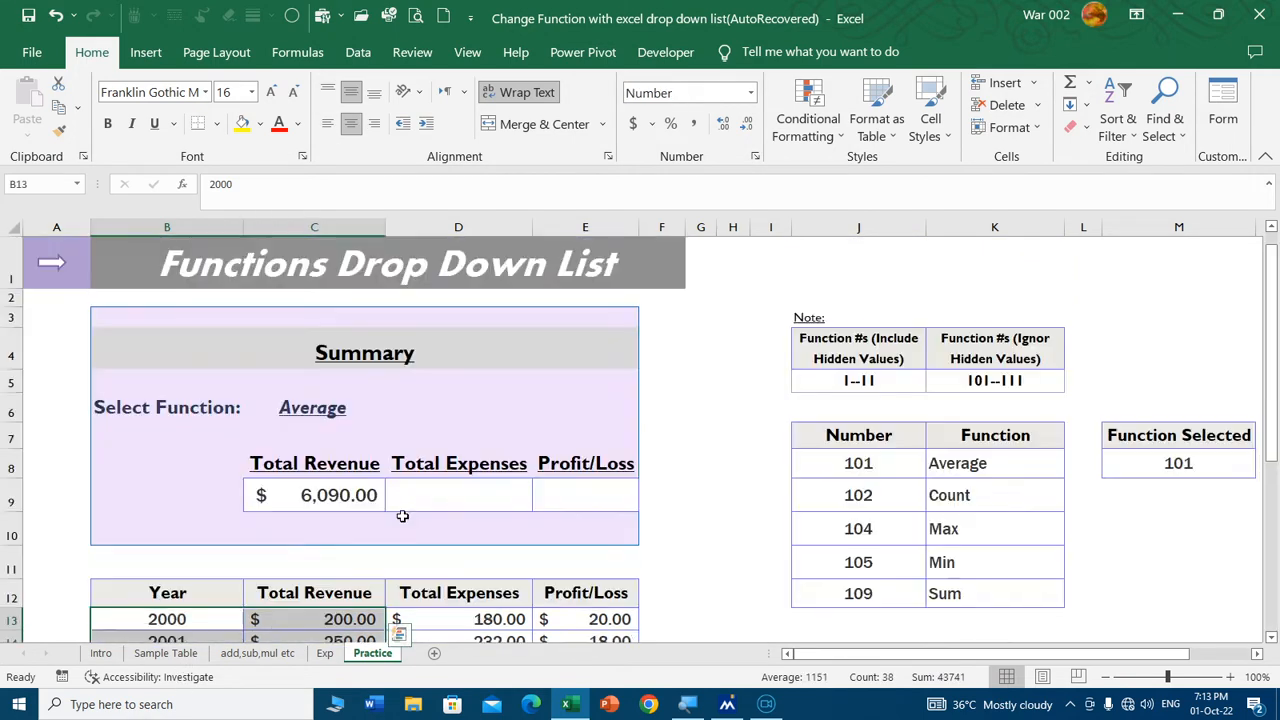
click(323, 494)
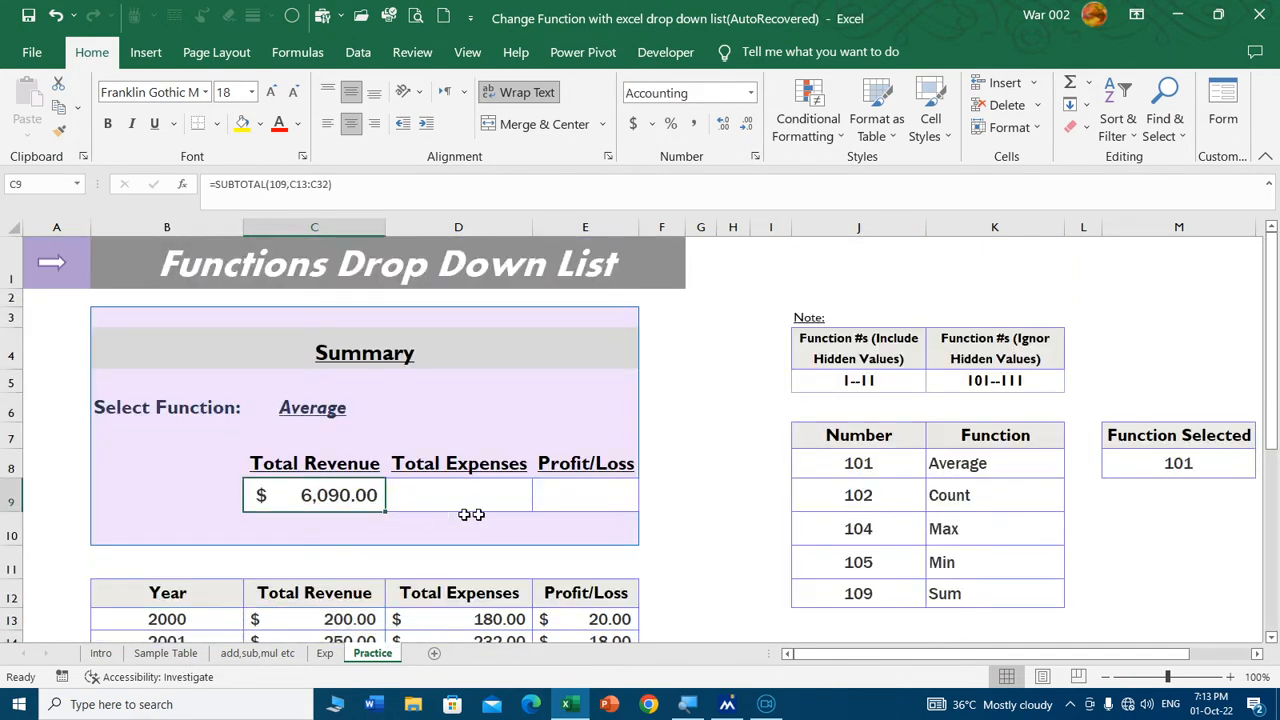
- Enter a SUBTOTAL formula in D9 with function number 109 and the Total Expenses range D13:D32
click(487, 493)
text(=subto)
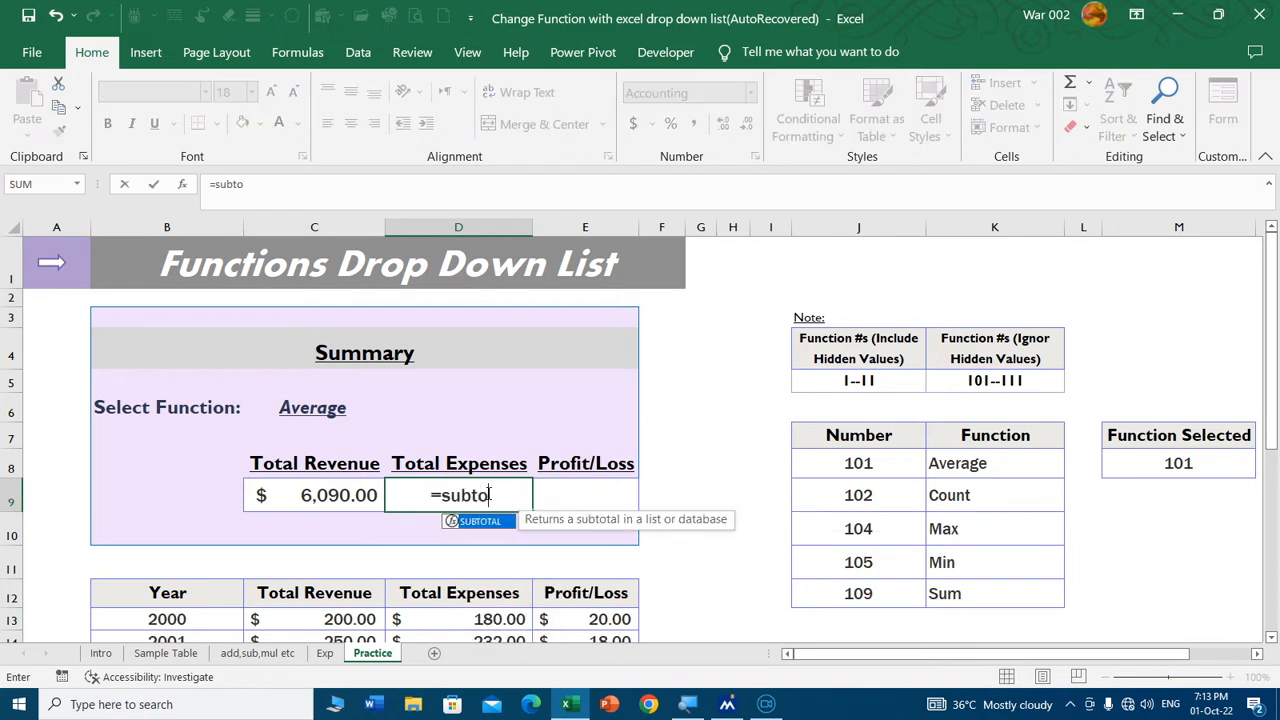
key(Tab)
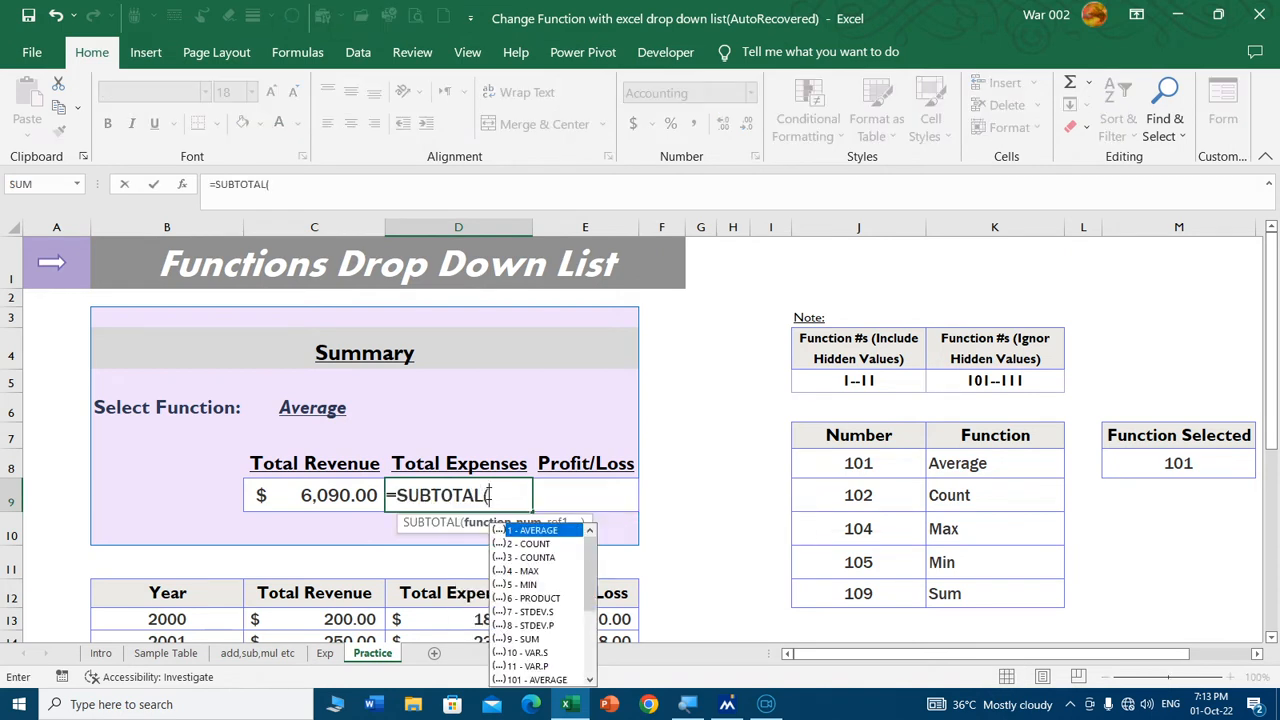
text(109,)
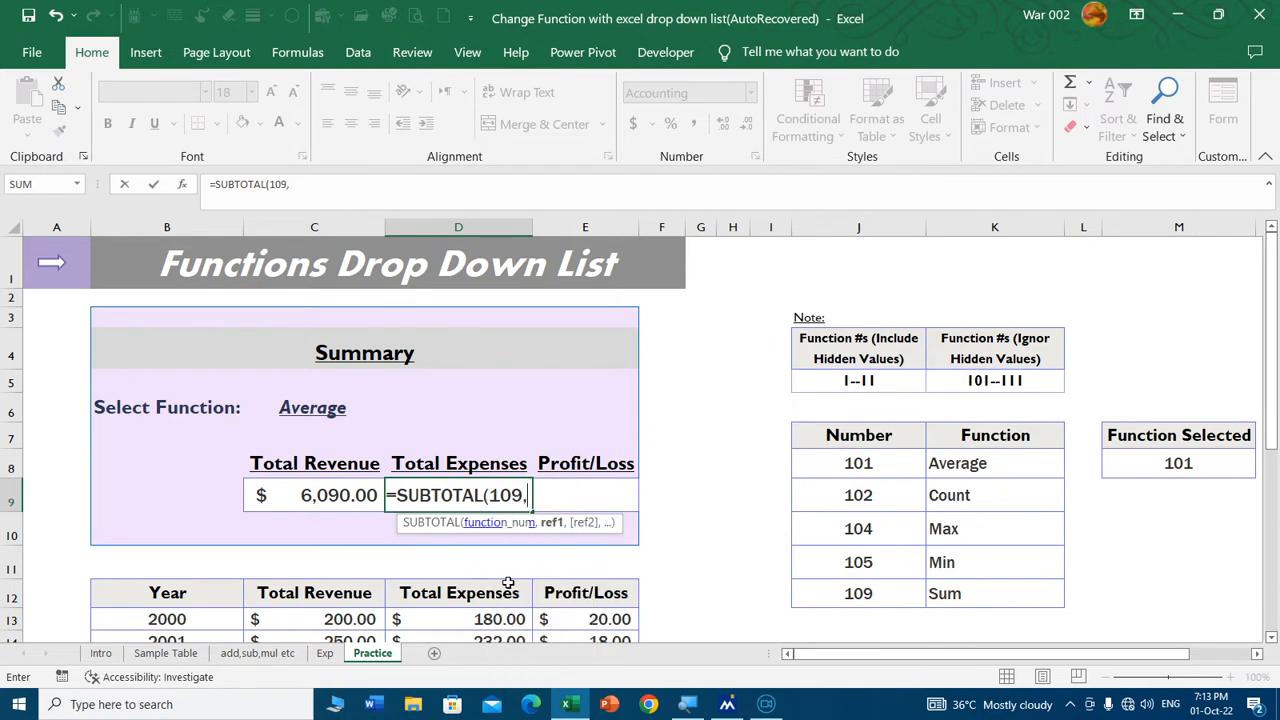
click(454, 619)
key(ctrl+shift+Down)
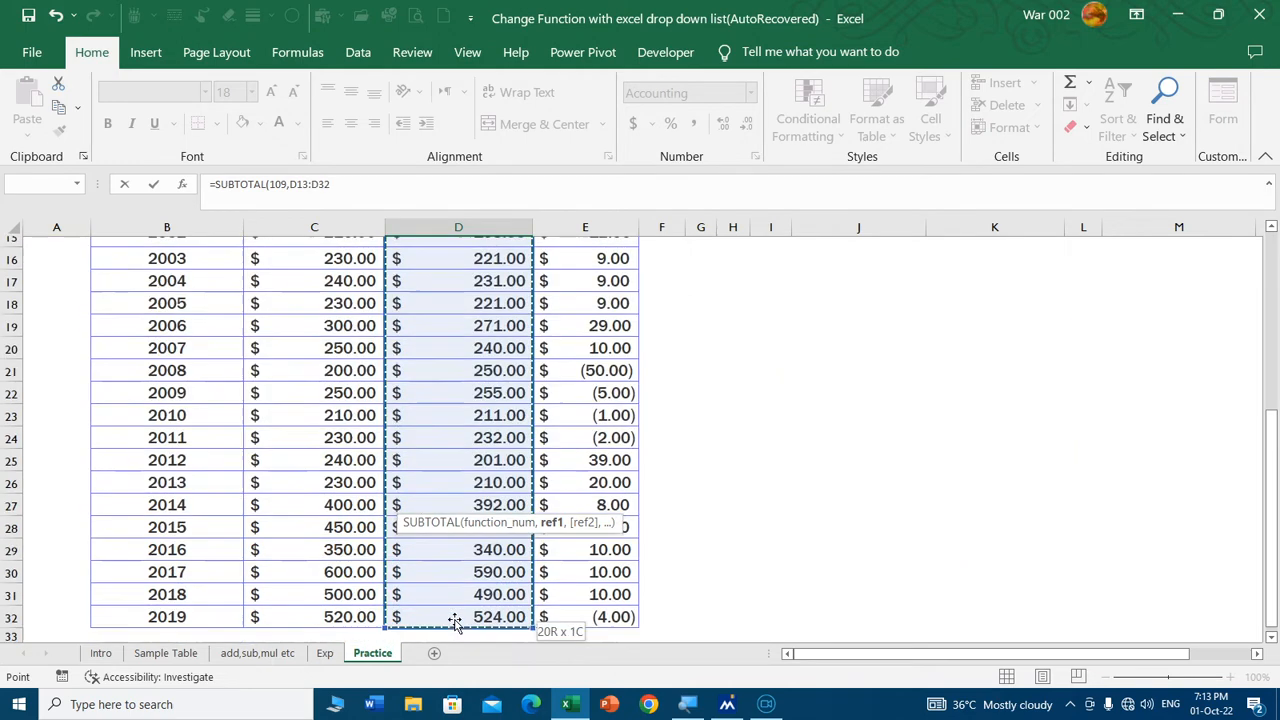
key(Return)
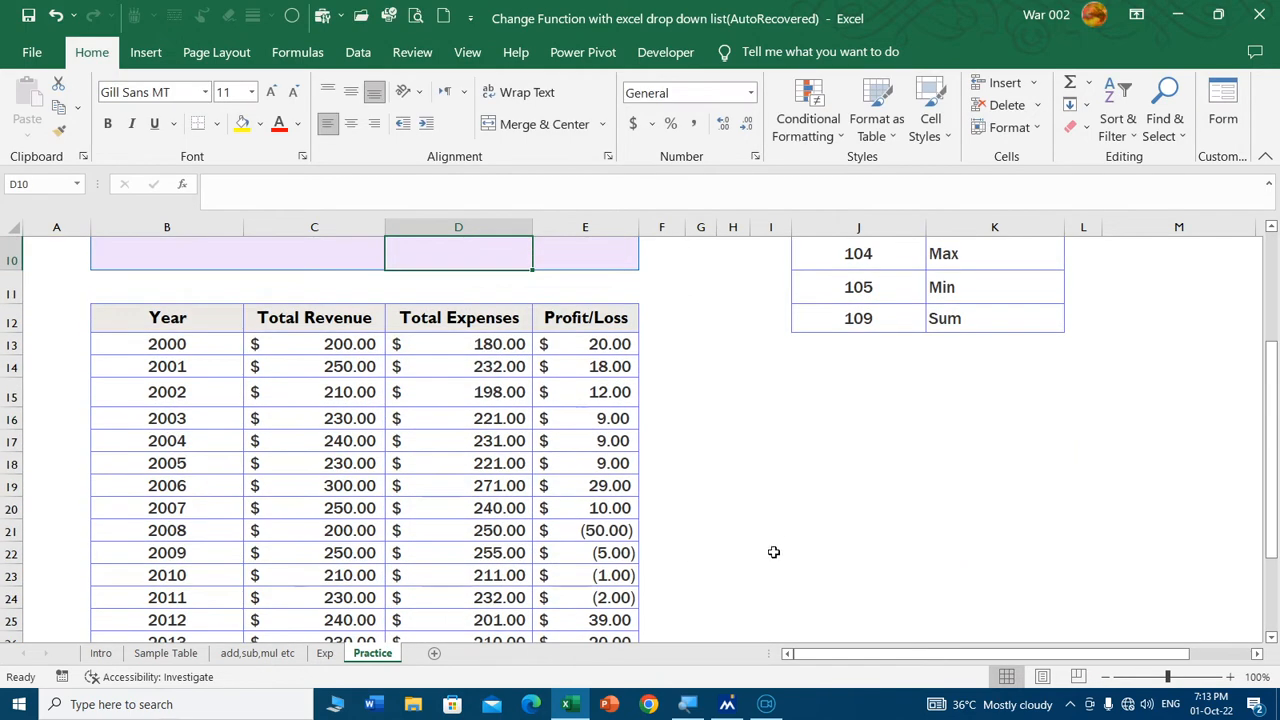
- Enter a SUBTOTAL formula in E9 with function number 109 and the Profit/Loss range E13:E32
scroll(771, 554, up, 2)
click(586, 311)
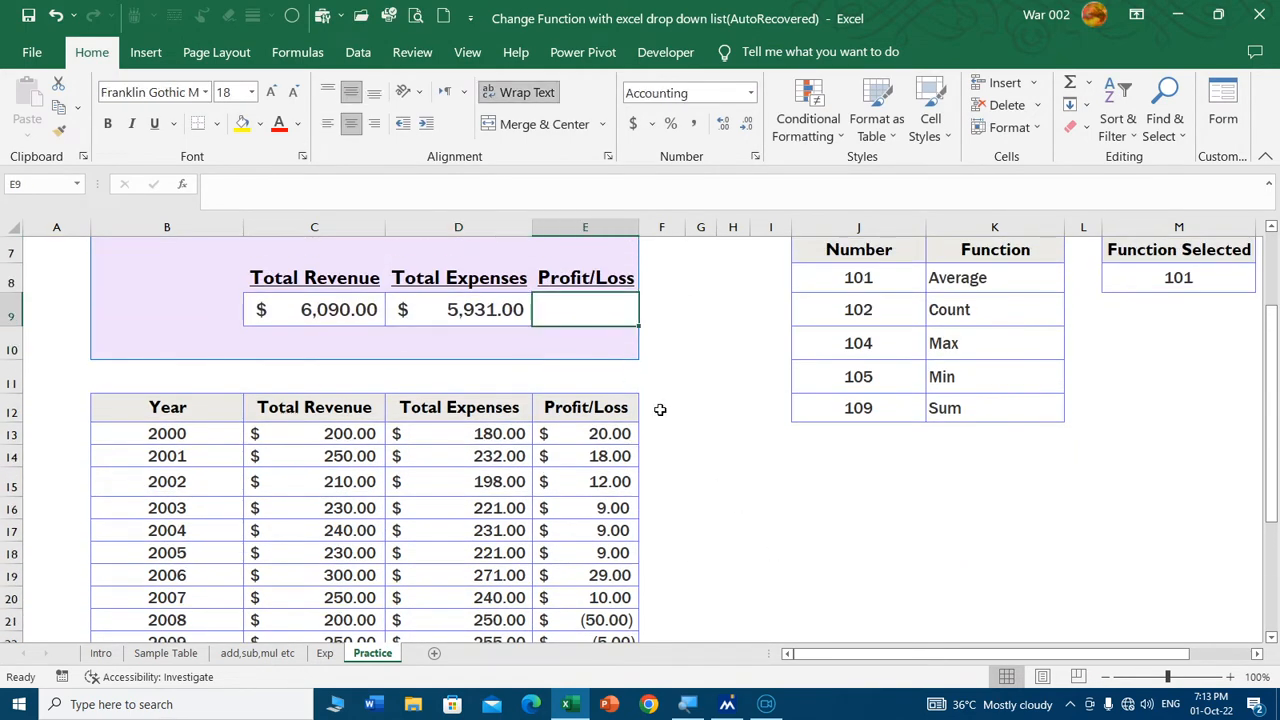
text(=subt)
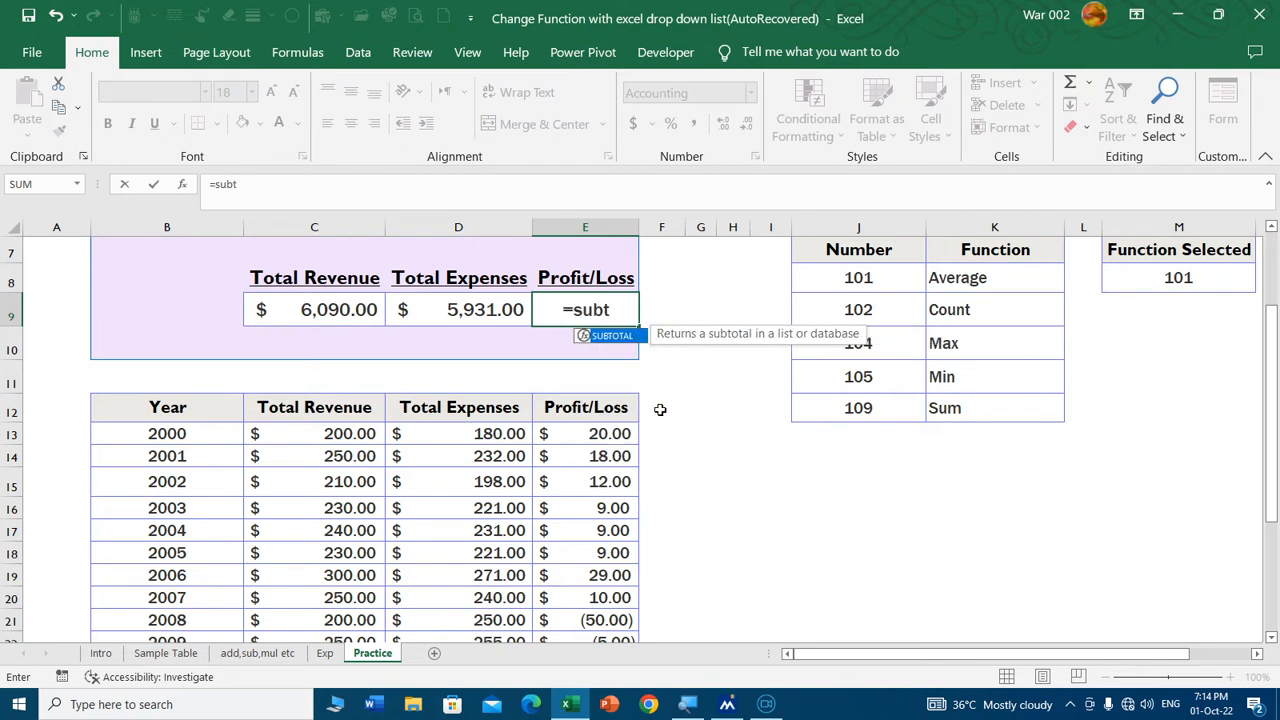
key(Tab)
text(10)
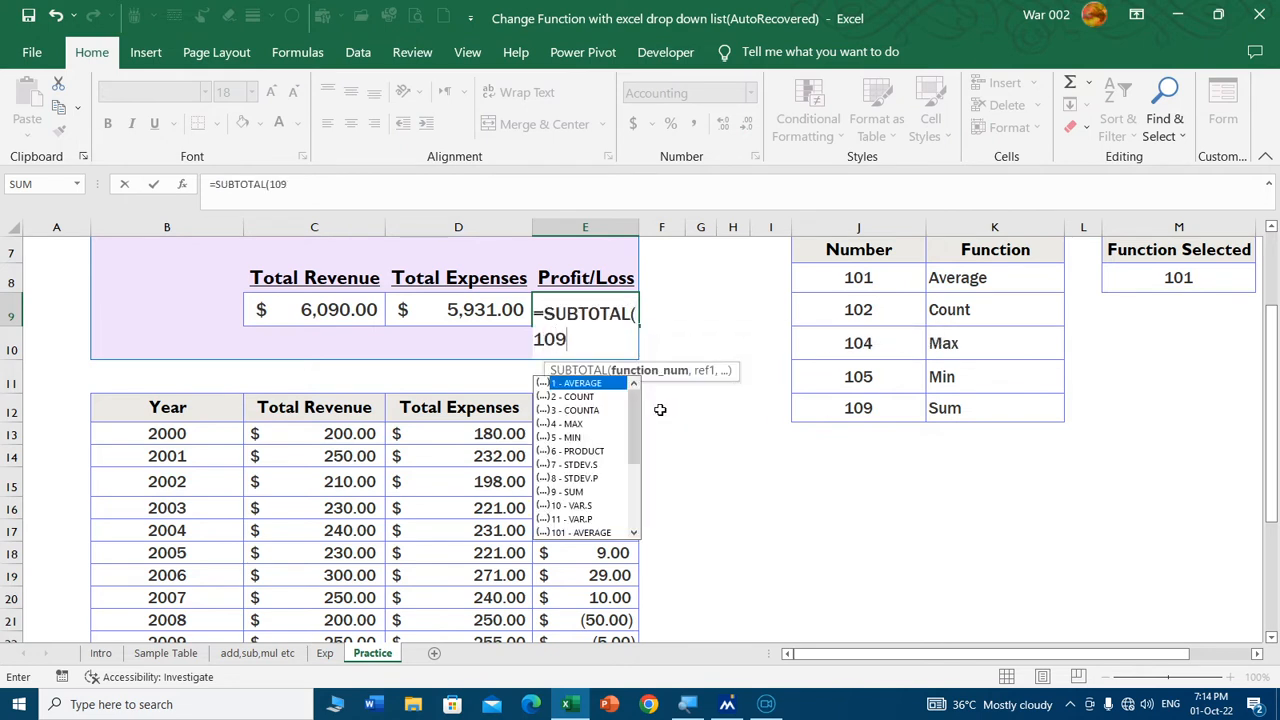
text(9,)
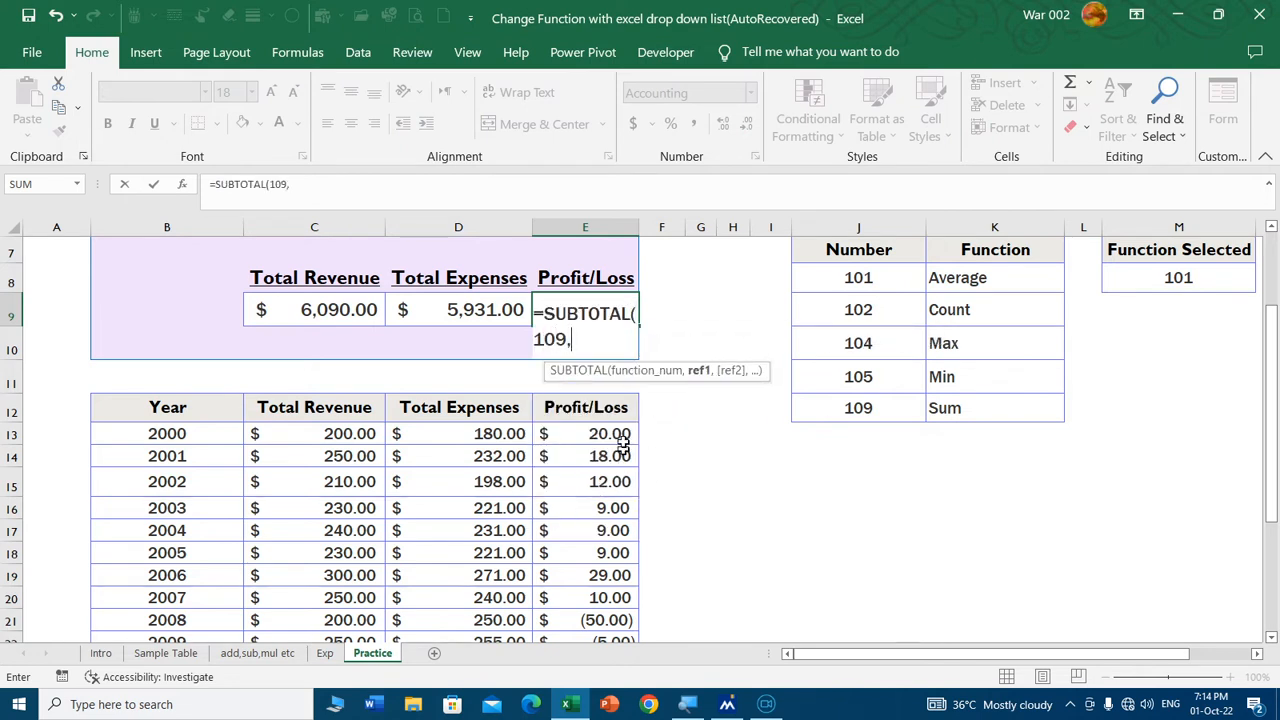
click(620, 433)
key(ctrl+shift+Down)
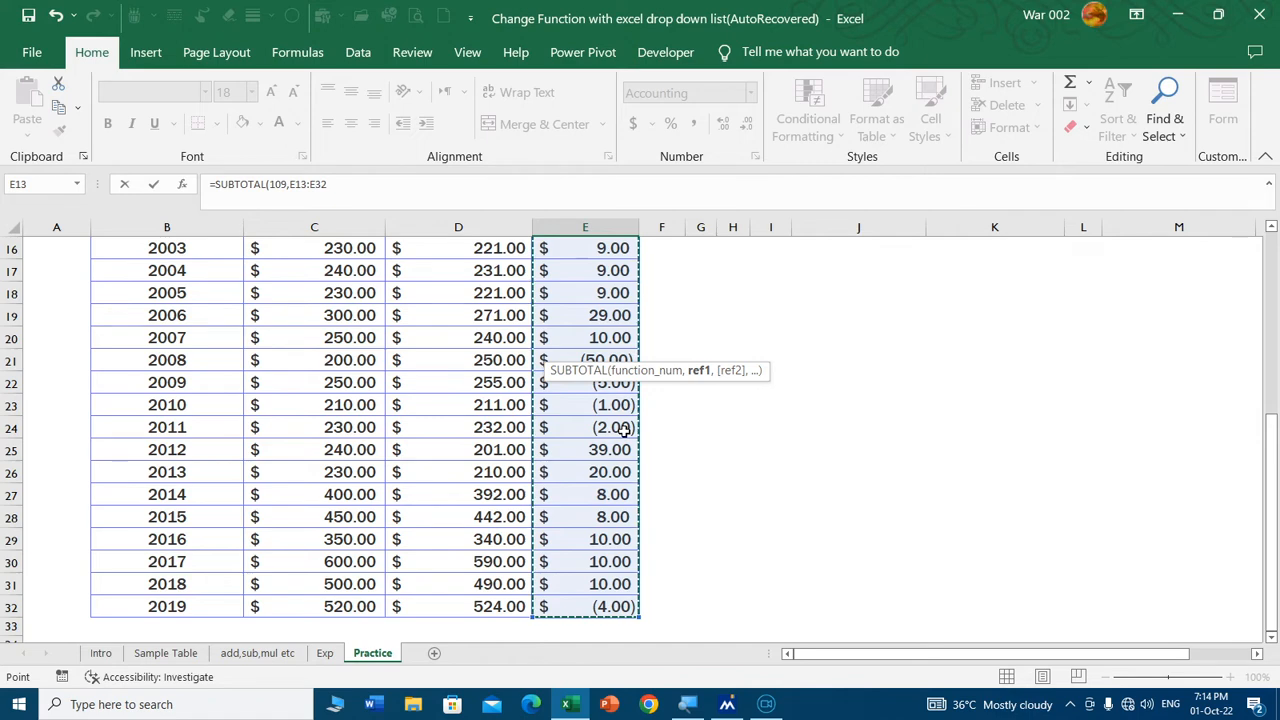
key(Return)
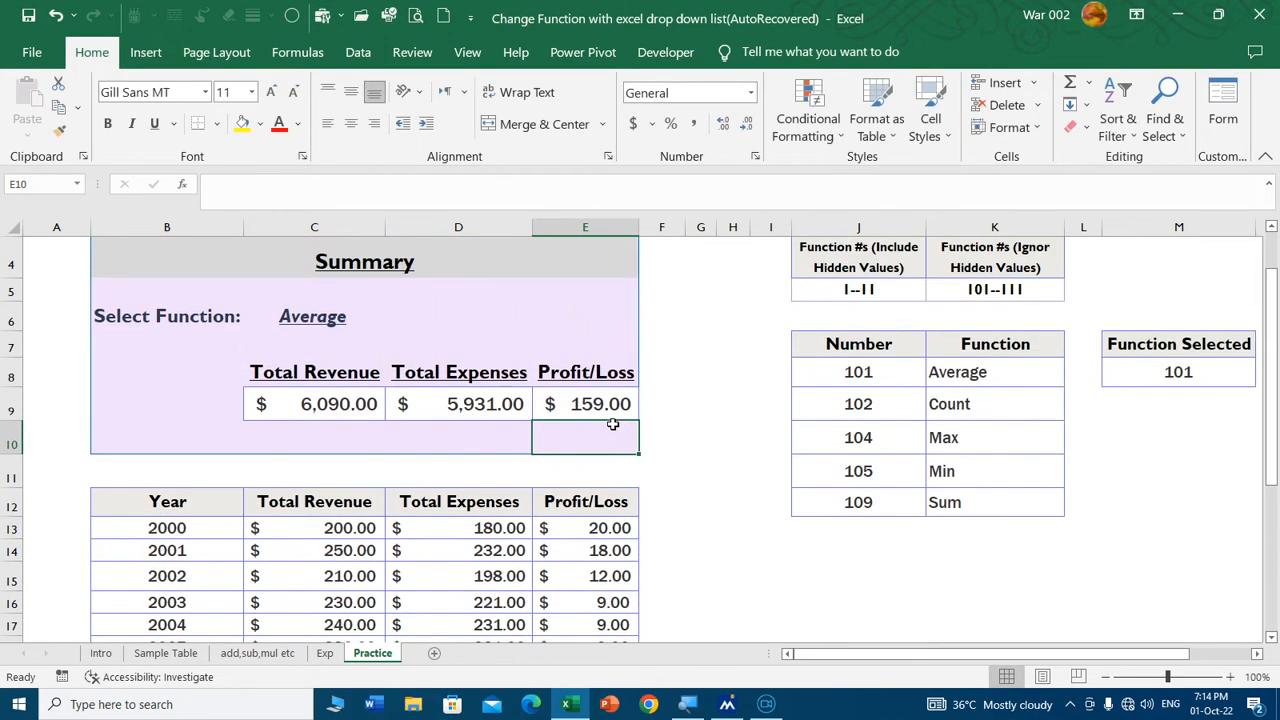
scroll(610, 430, up, 1)
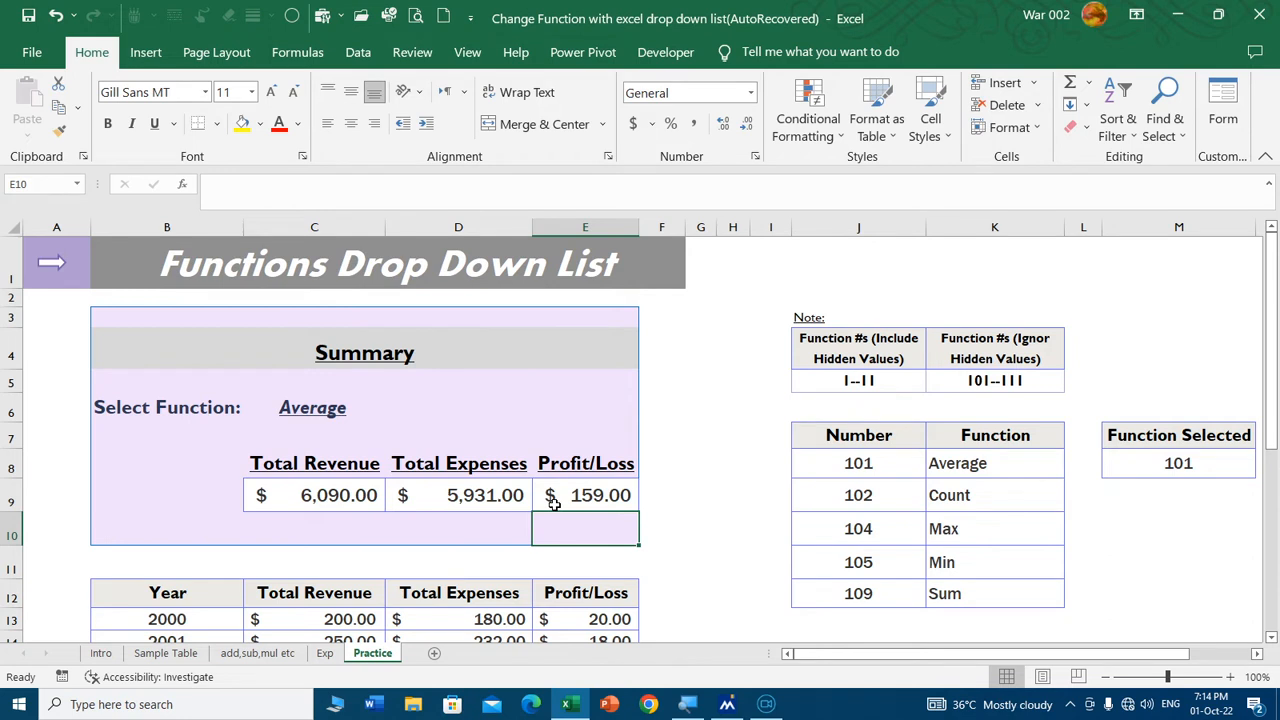
- Start a SUBTOTAL formula in the empty cell G8 to bring up the list of function numbers
click(687, 456)
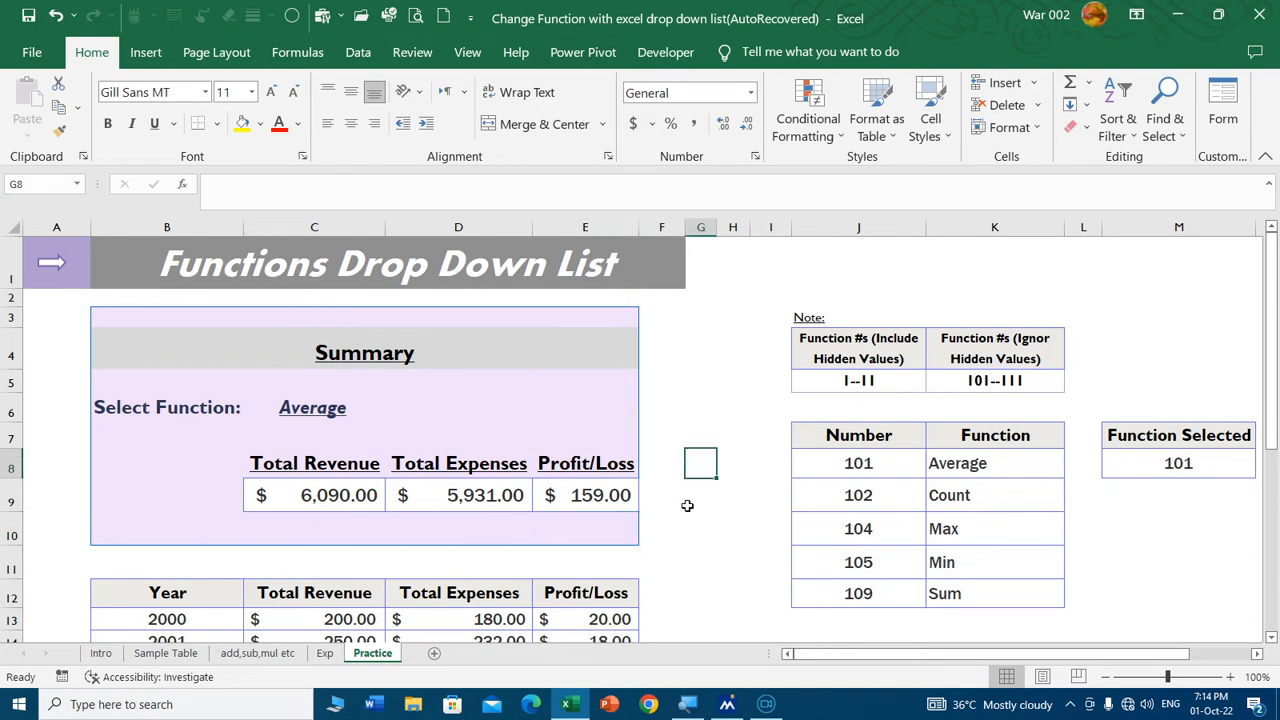
text(=subto)
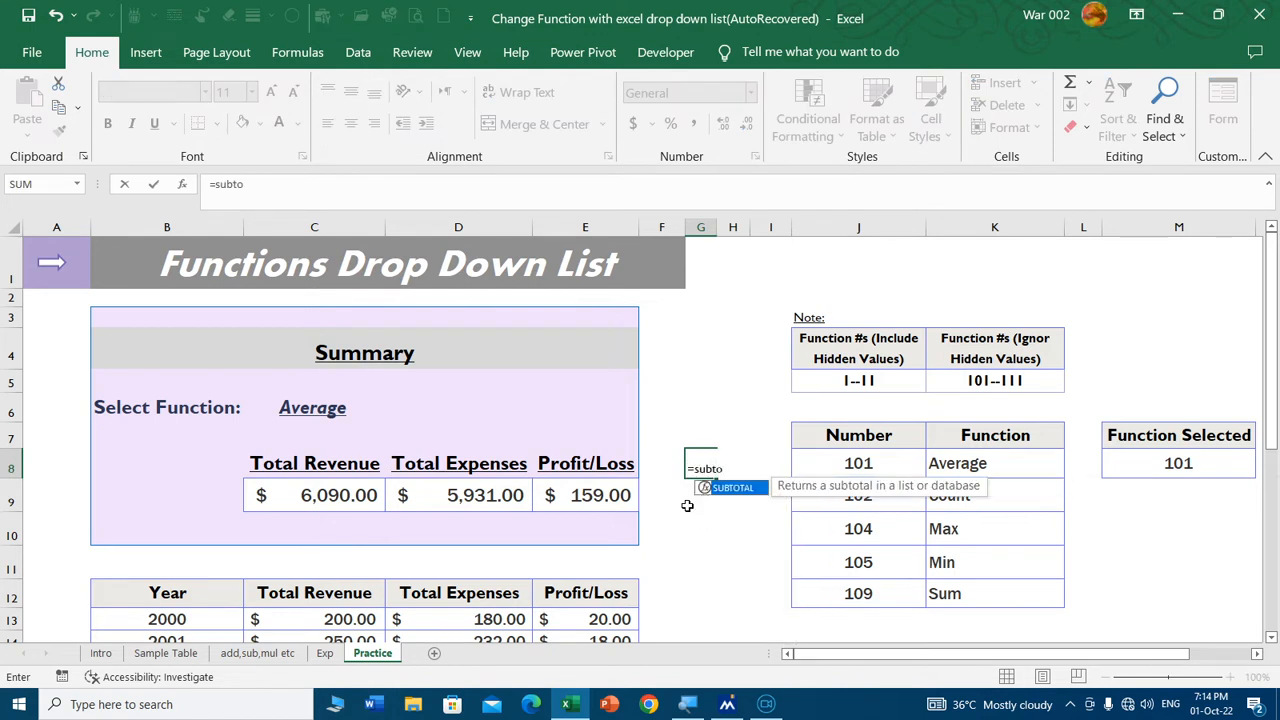
key(Tab)
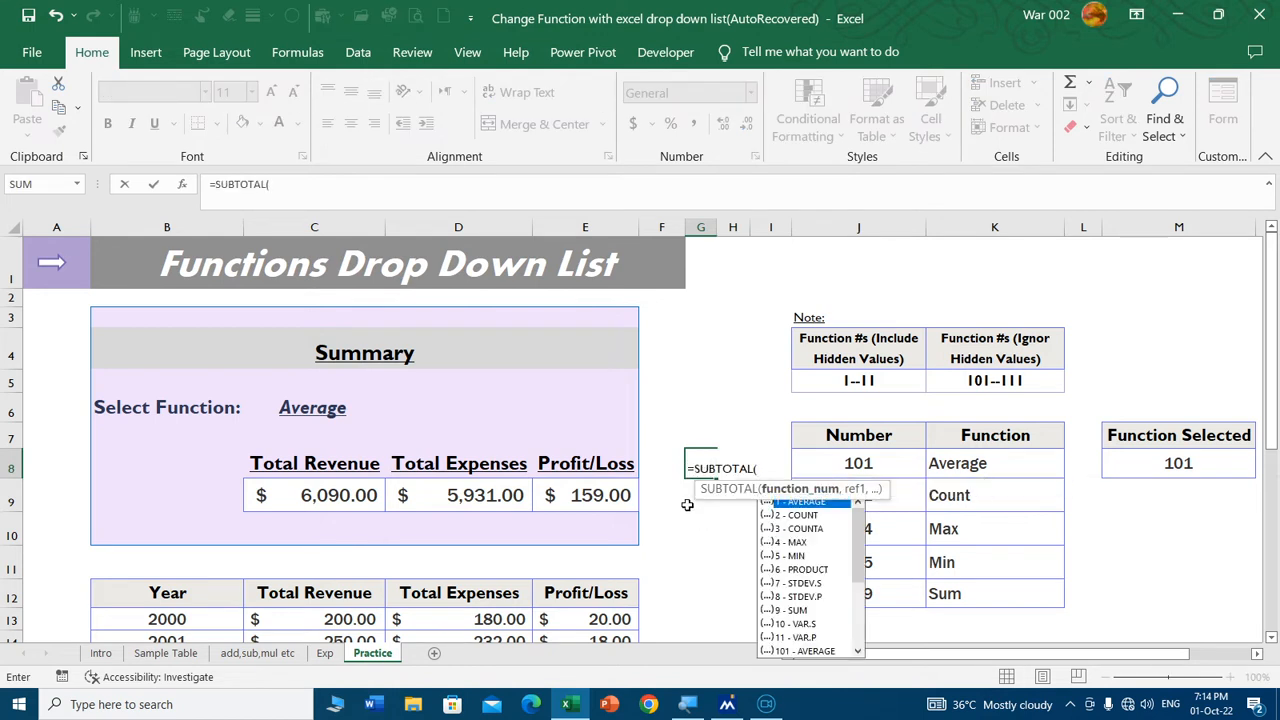
text(101)
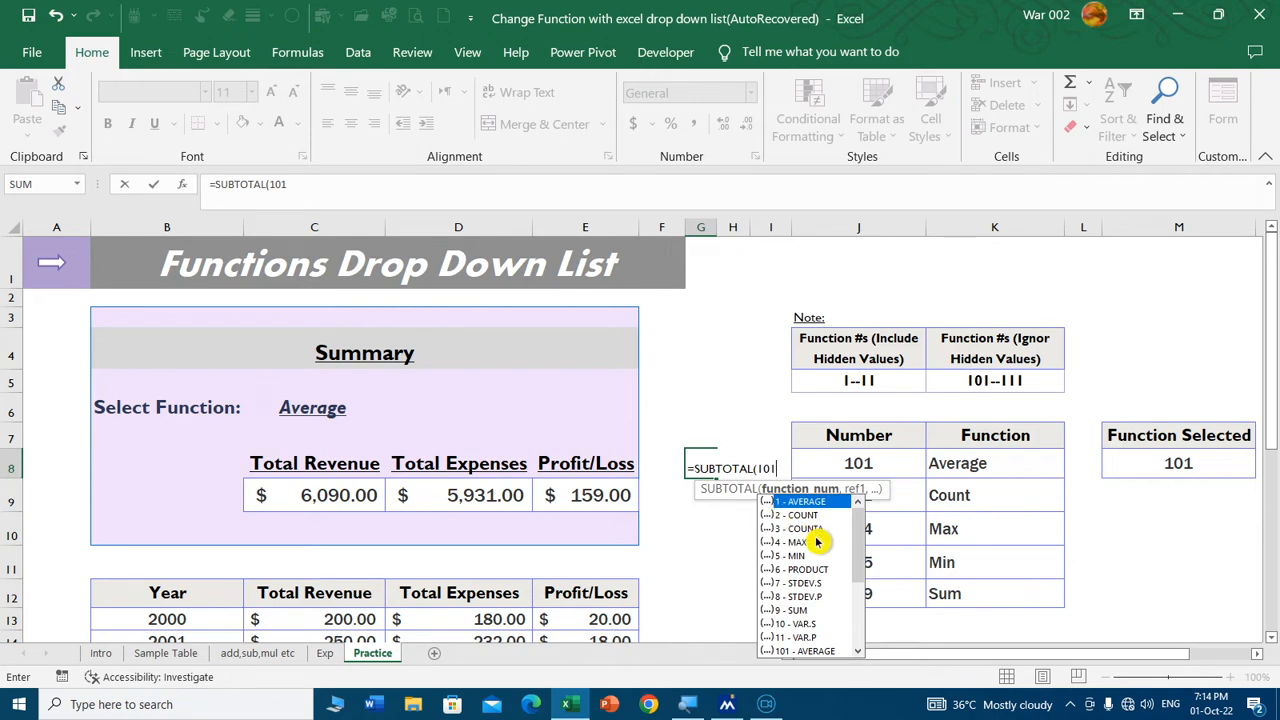
click(856, 651)
click(856, 651)
click(861, 654)
click(862, 655)
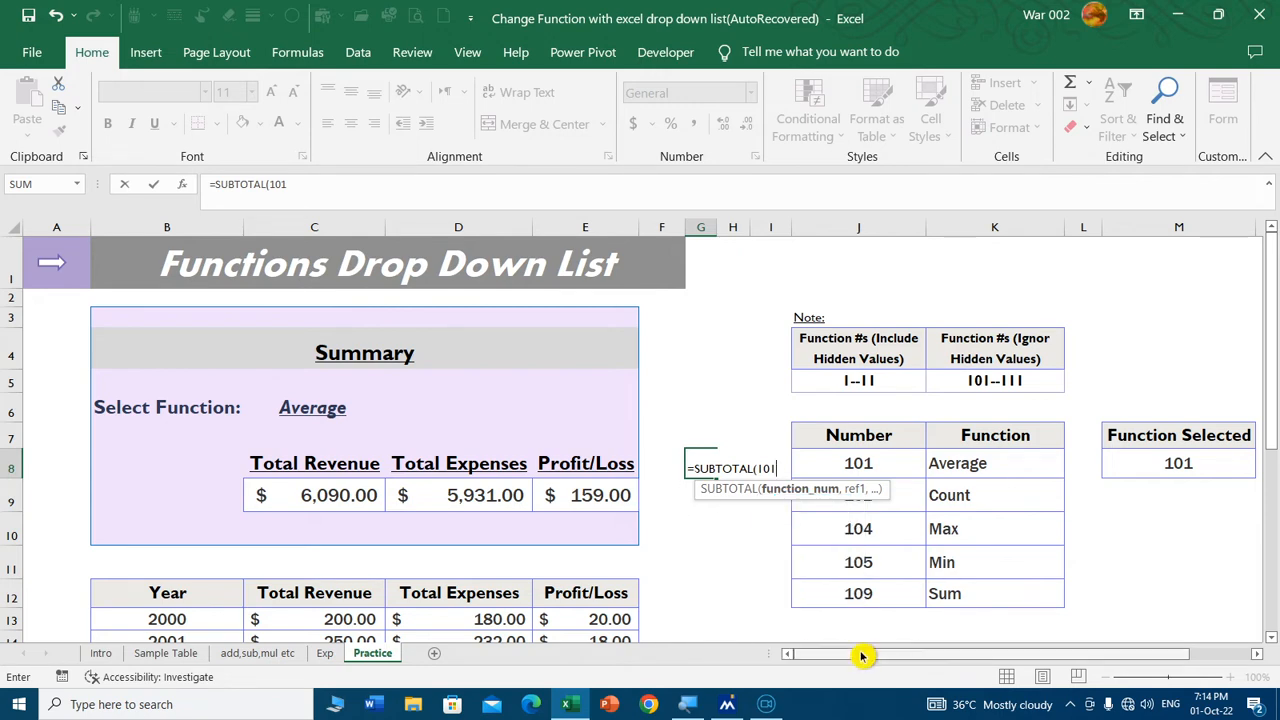
key(BackSpace)
key(BackSpace)
key(BackSpace)
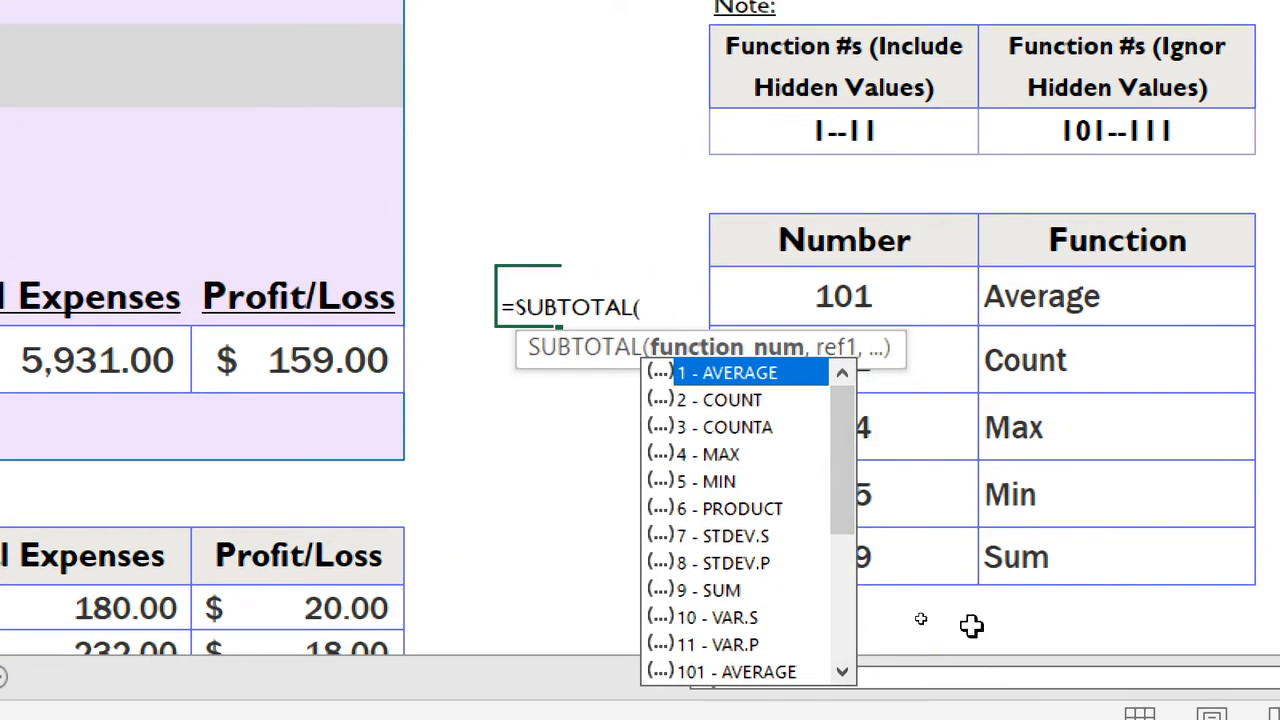
- Examine the SUBTOTAL function numbers on offer down to 109 - SUM, comparing them with the Number and Function table
drag(853, 455, 857, 491)
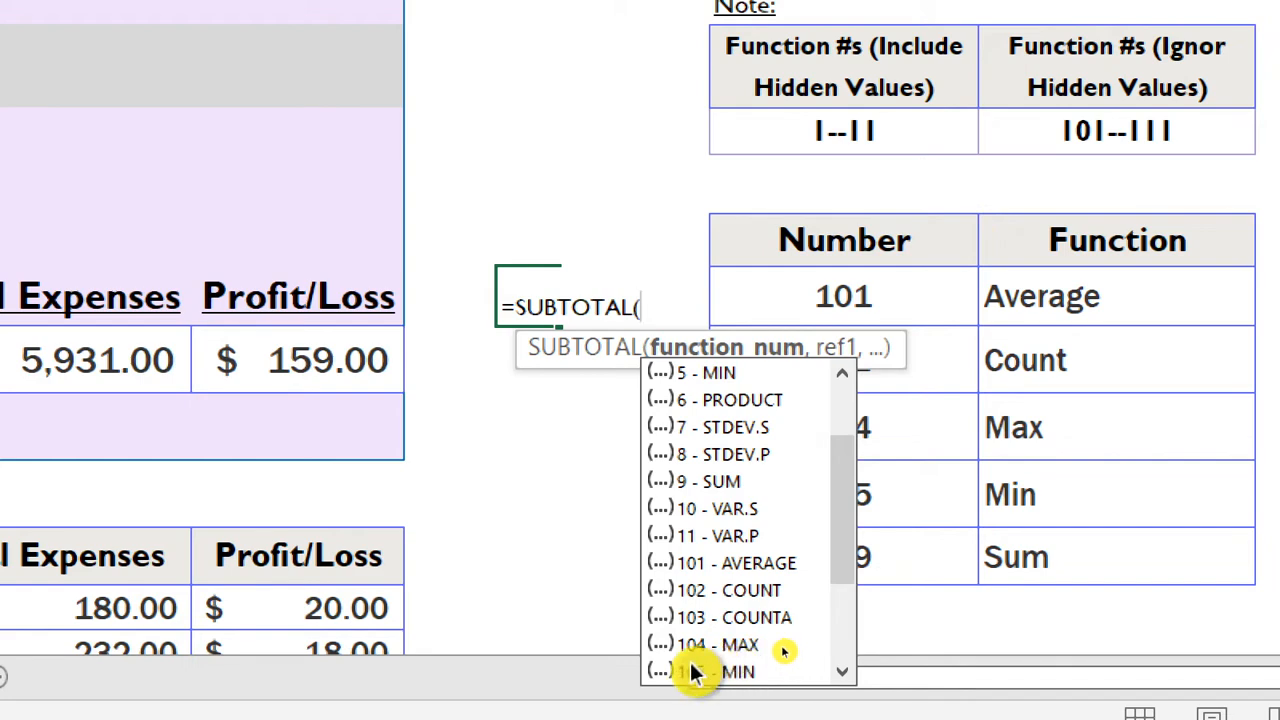
click(842, 662)
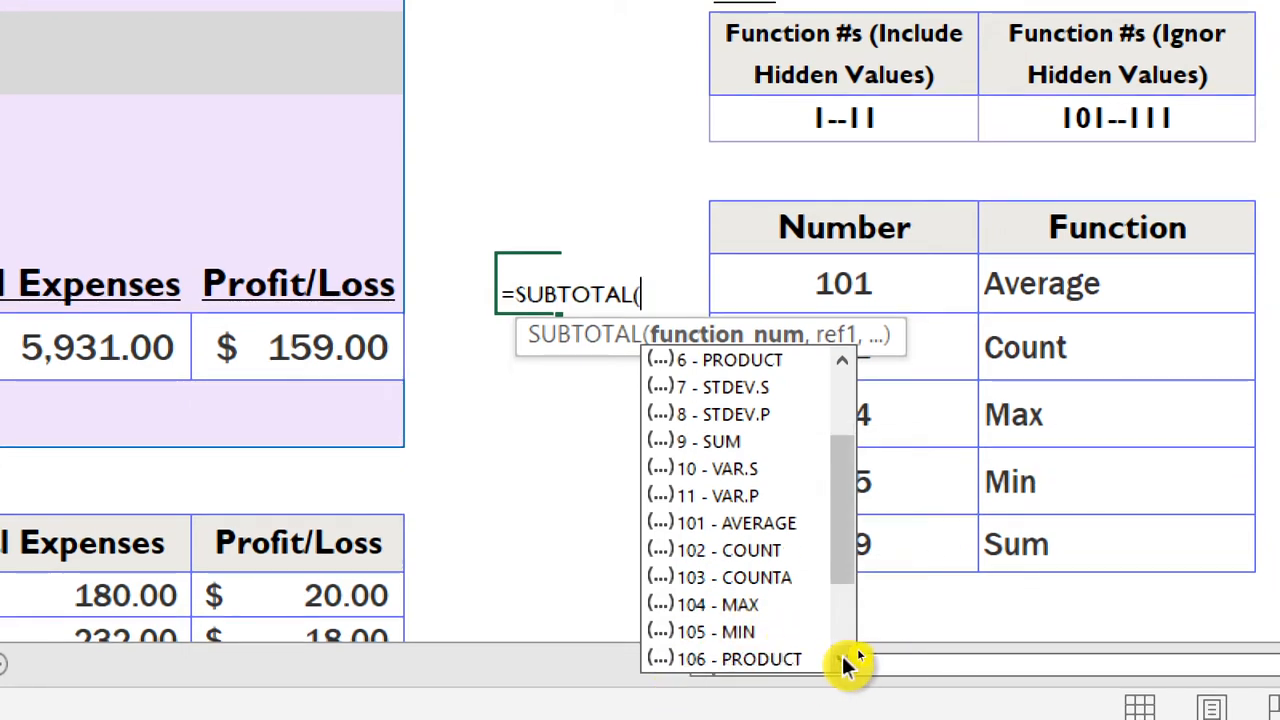
click(842, 662)
click(842, 662)
click(842, 662)
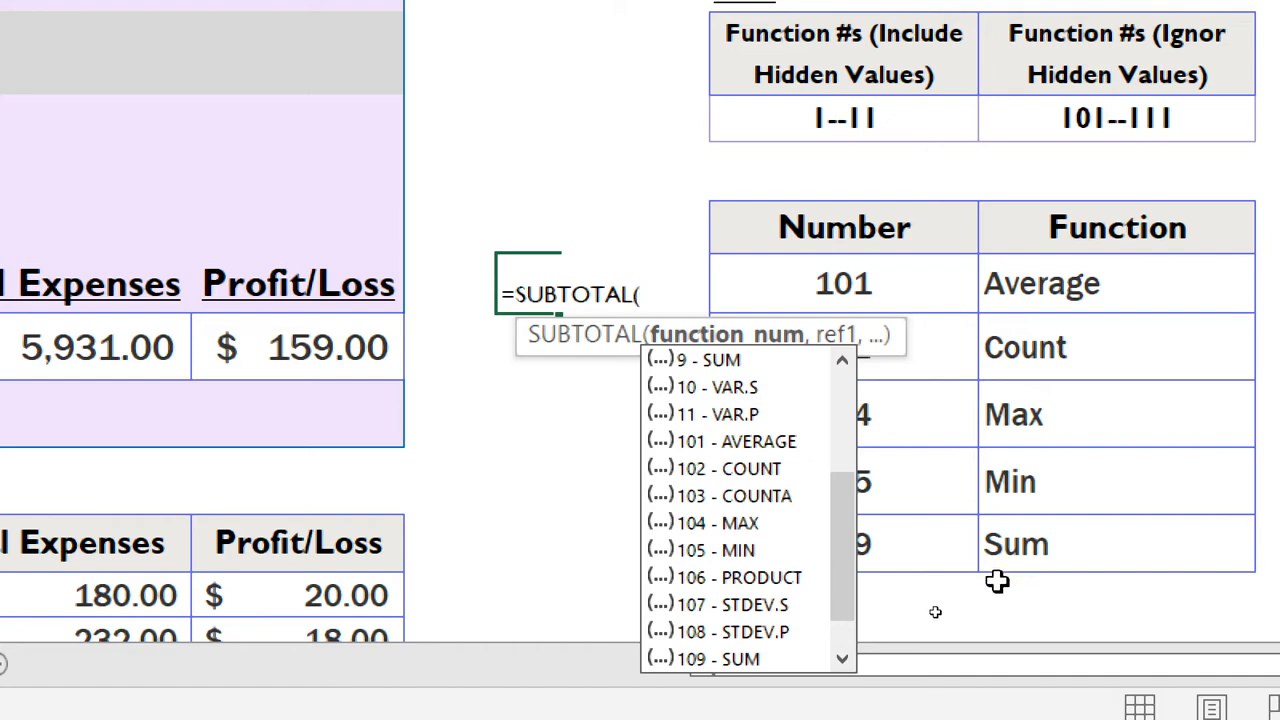
- Cancel the SUBTOTAL formula in G8 and review the Average and Sum function numbers alongside the summary formulas in C9:E9
key(Escape)
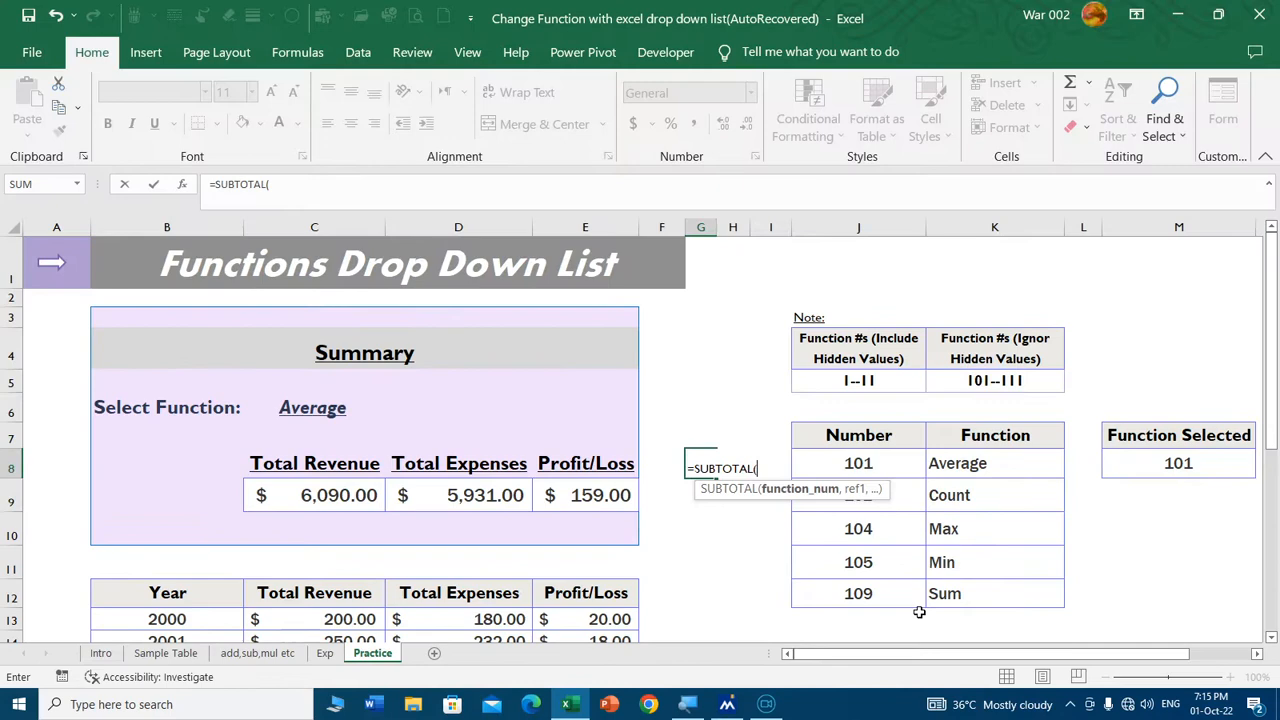
key(Escape)
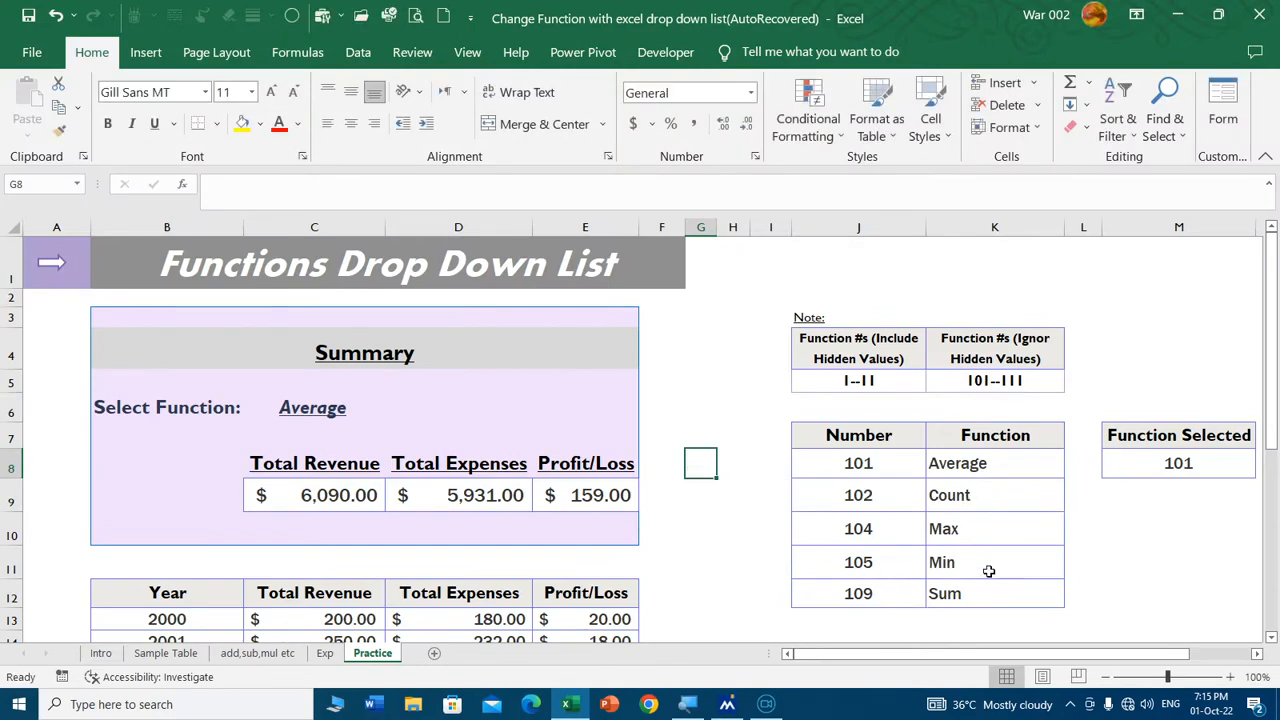
click(862, 466)
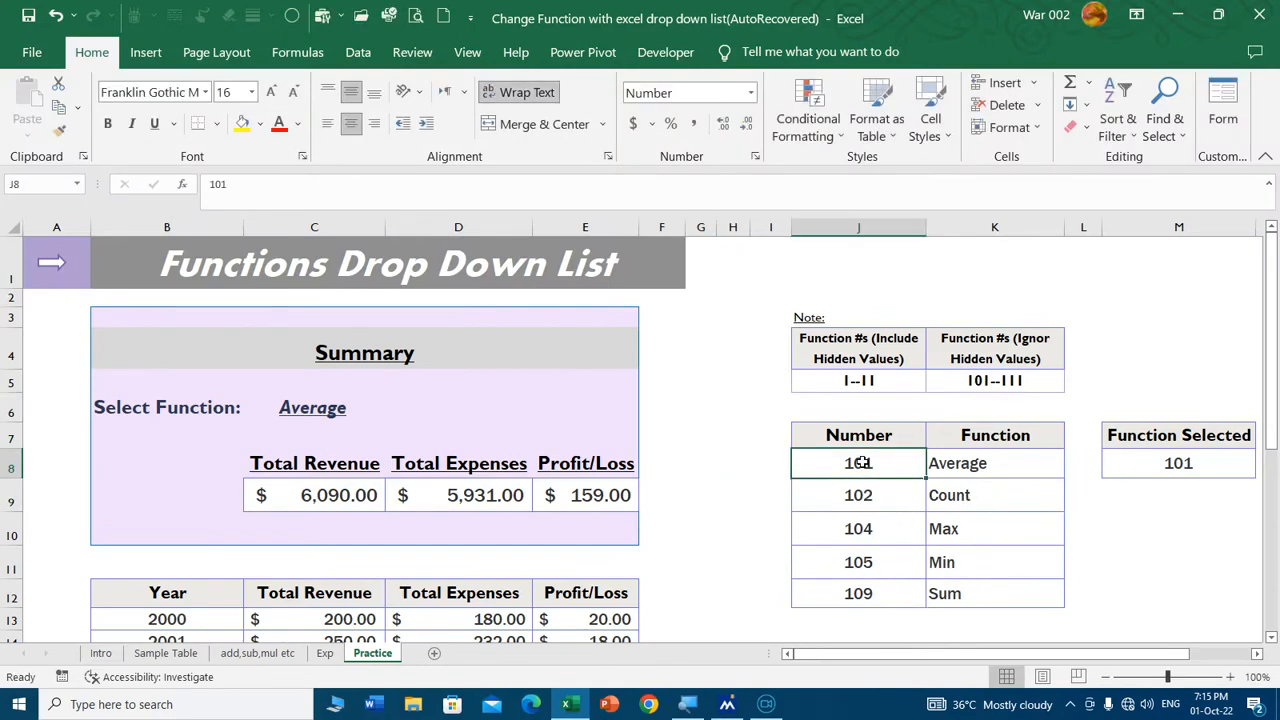
click(960, 466)
click(878, 594)
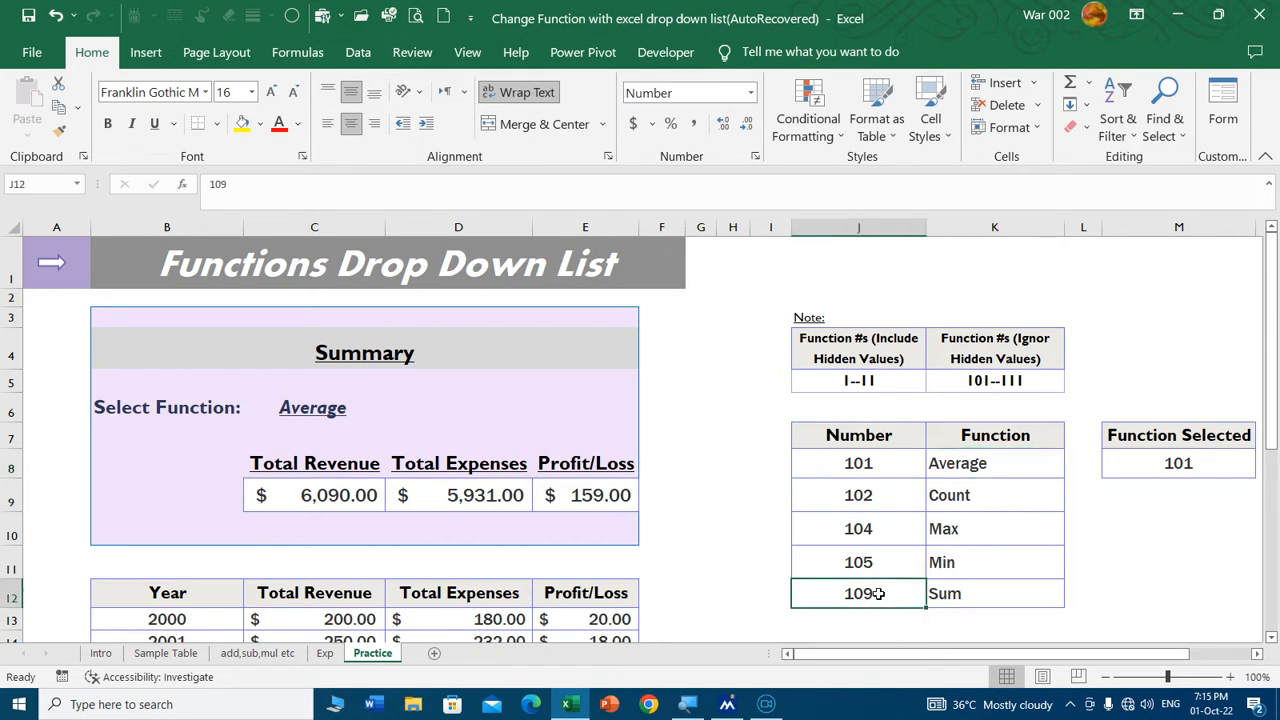
click(946, 594)
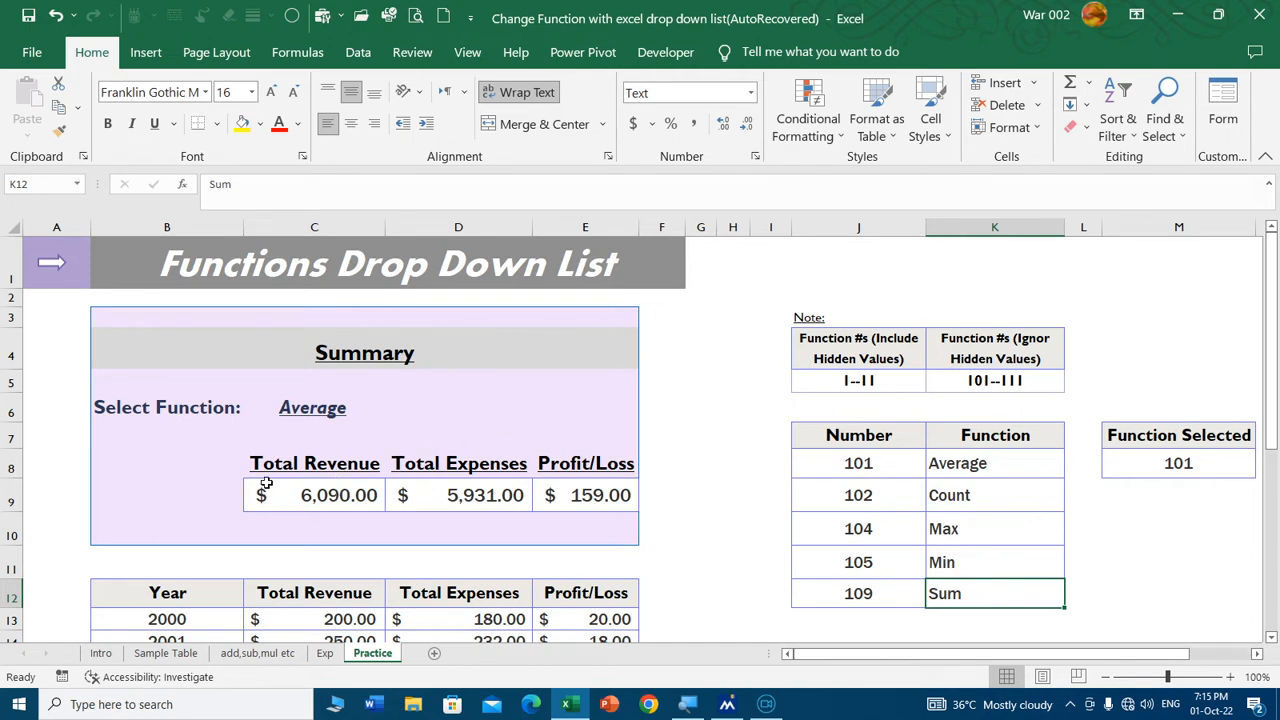
click(326, 494)
click(467, 497)
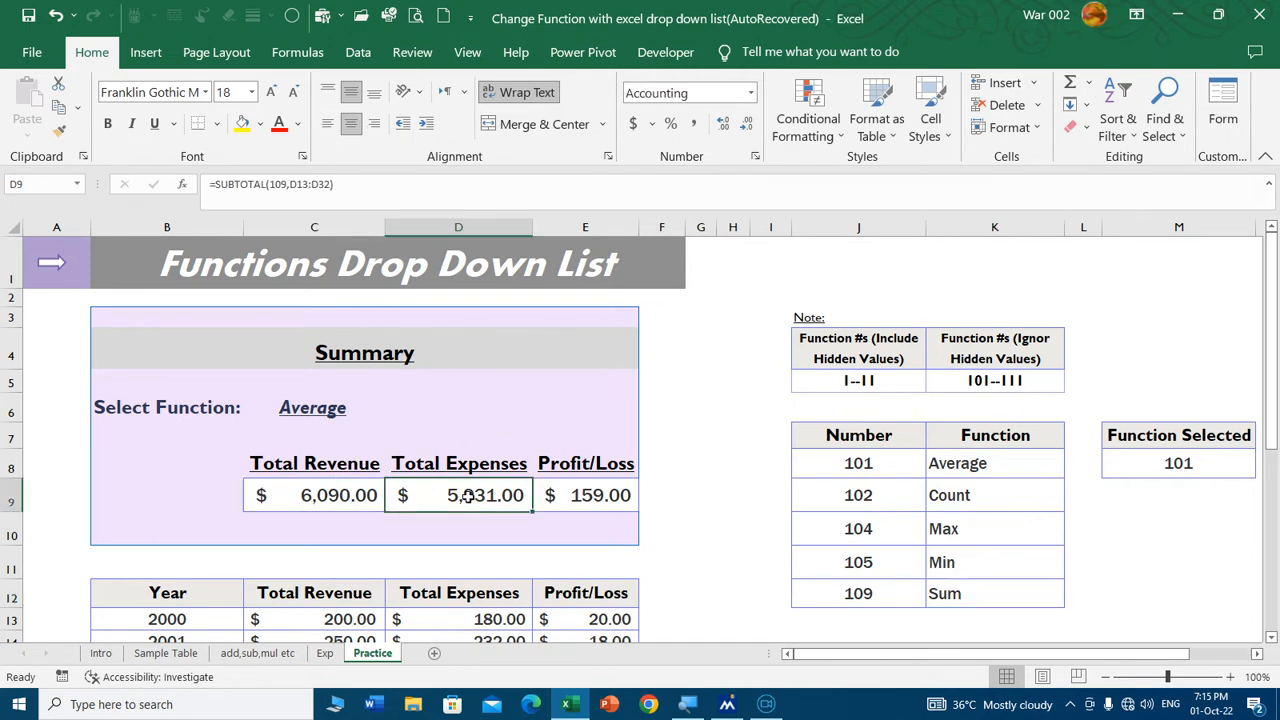
click(598, 503)
click(983, 389)
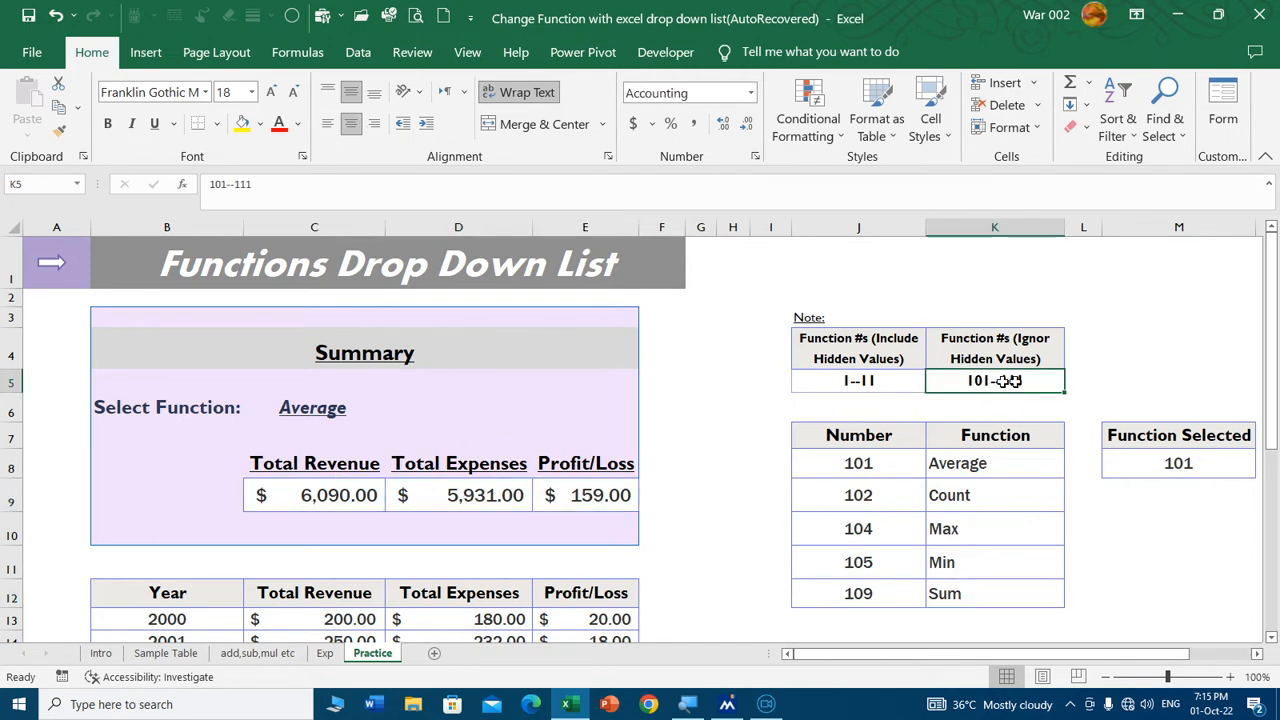
- Hide row 15 with the year 2002 to test the summary formulas, and undo the hiding
scroll(131, 443, down, 1)
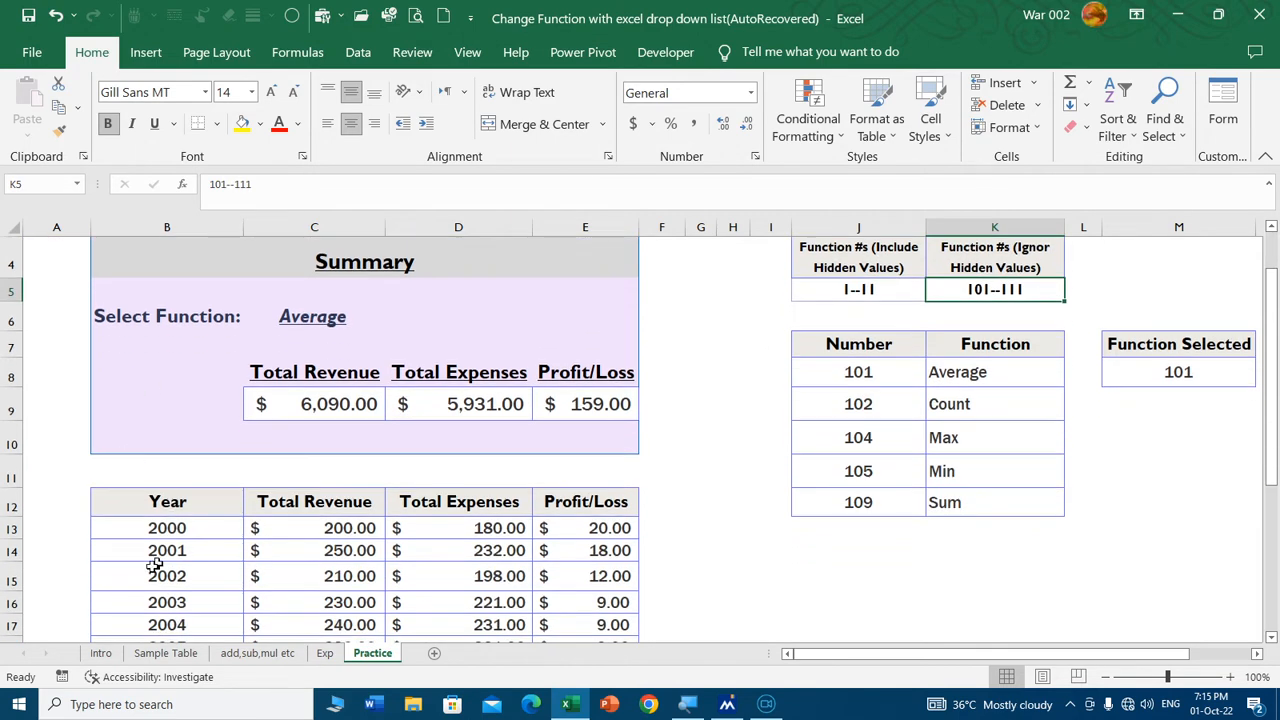
click(12, 576)
right_click(18, 578)
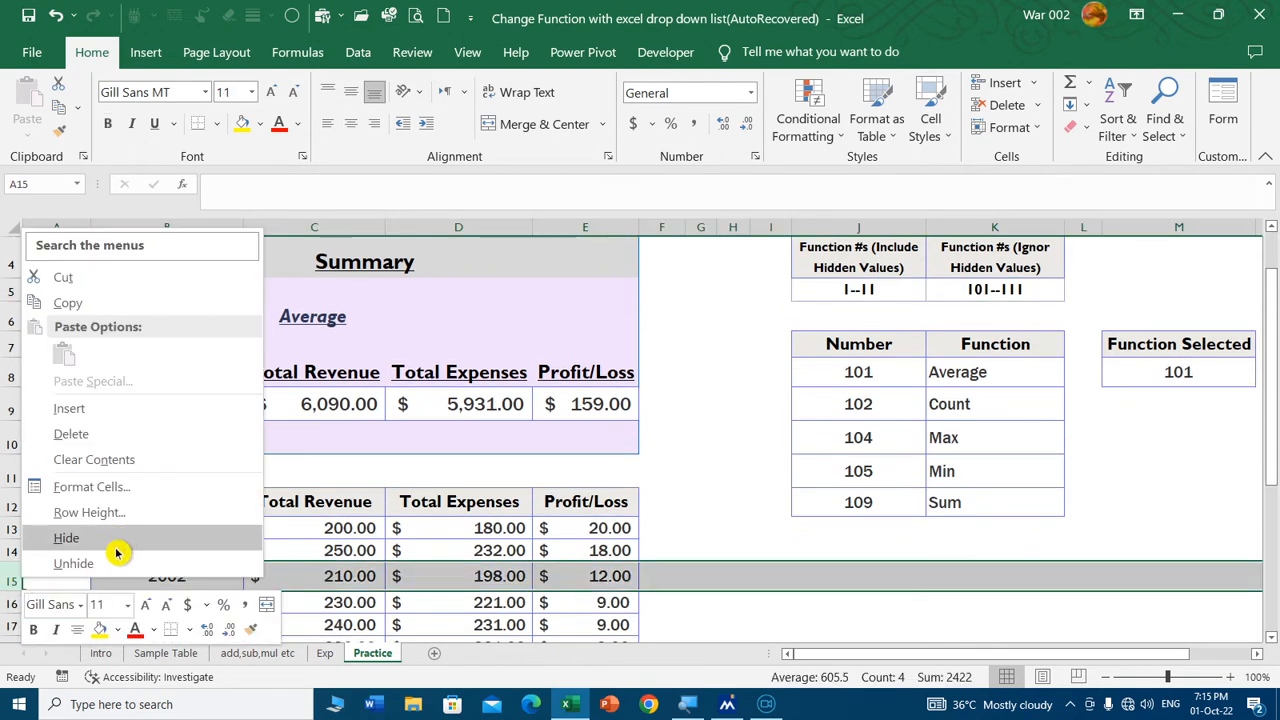
click(102, 537)
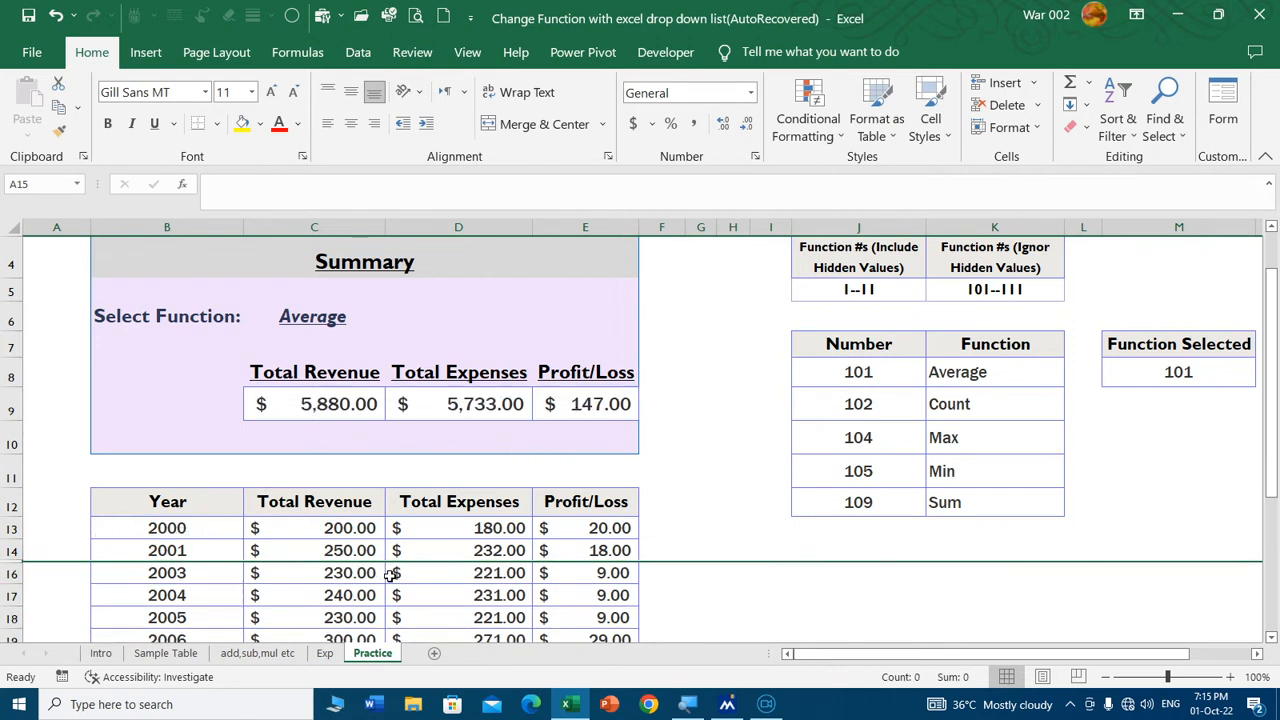
key(ctrl+z)
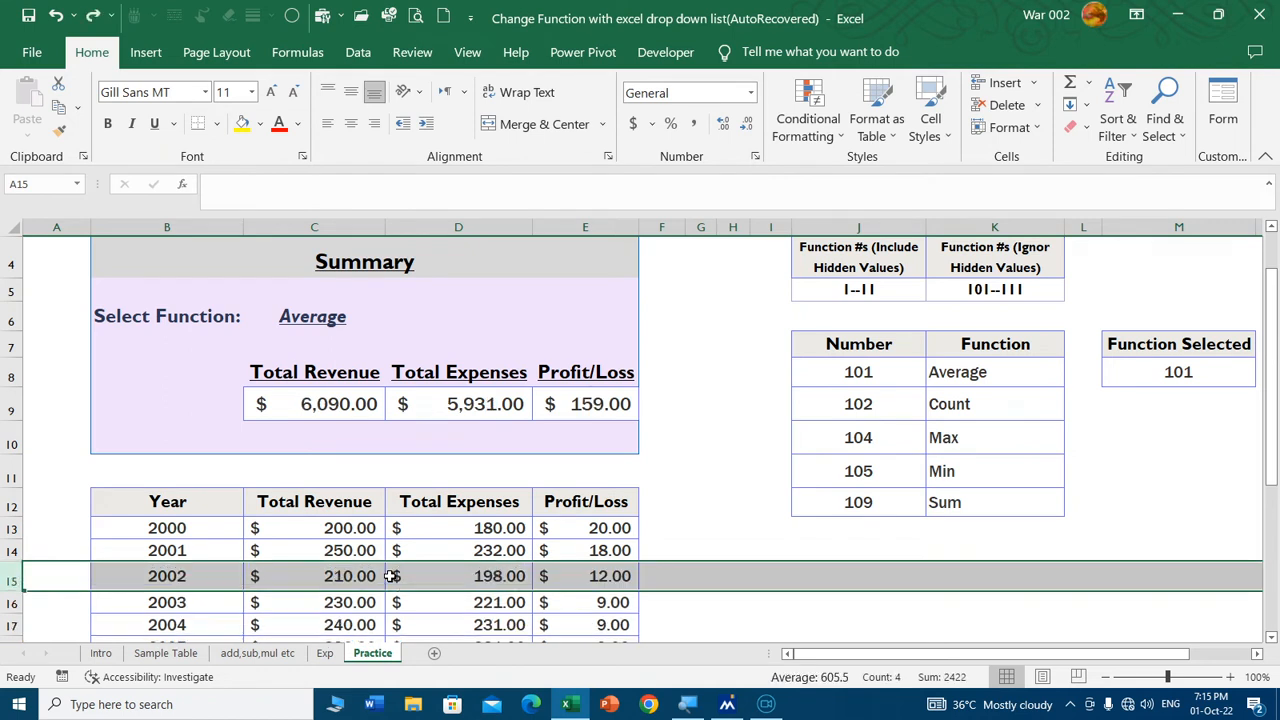
scroll(451, 500, up, 1)
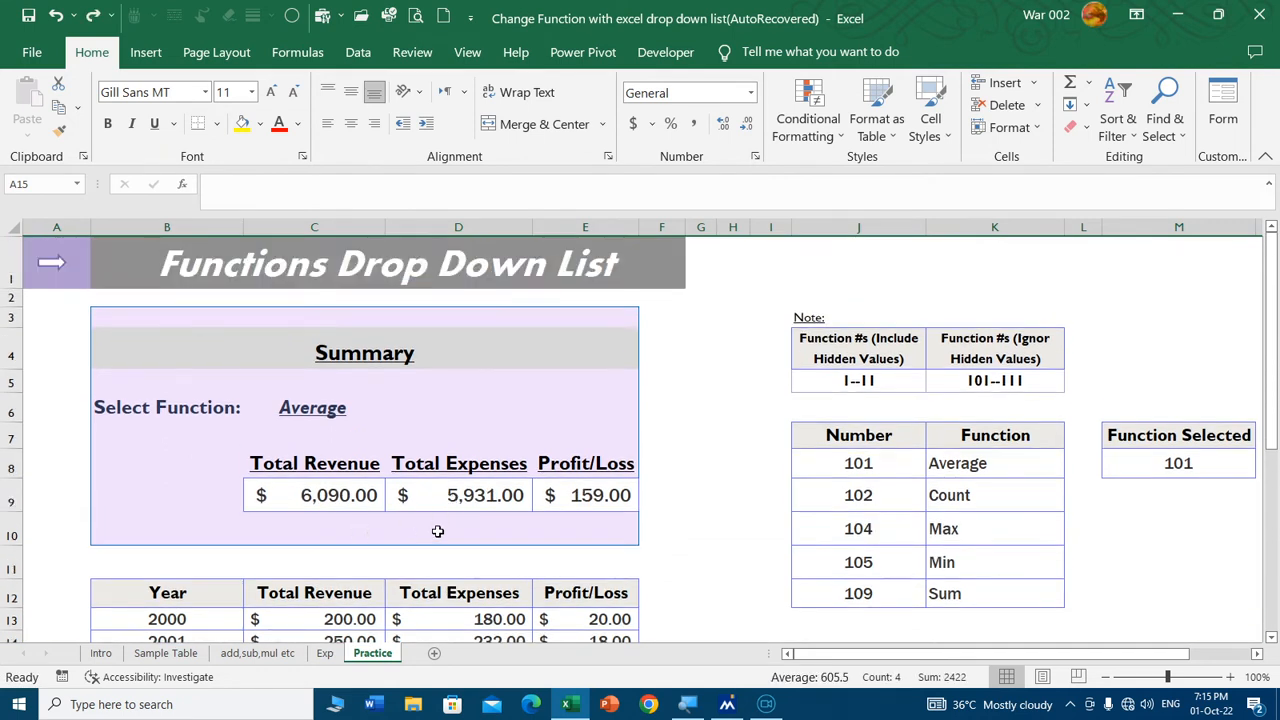
scroll(437, 529, down, 1)
click(647, 611)
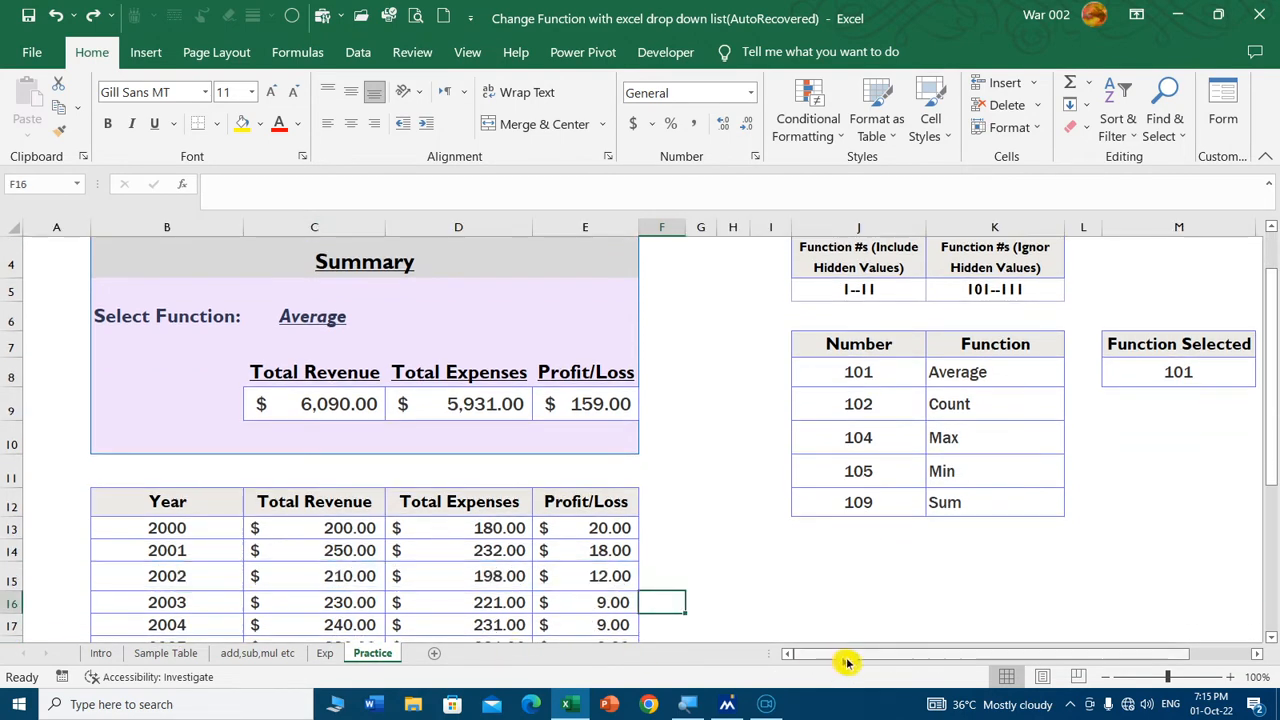
scroll(856, 658, up, 1)
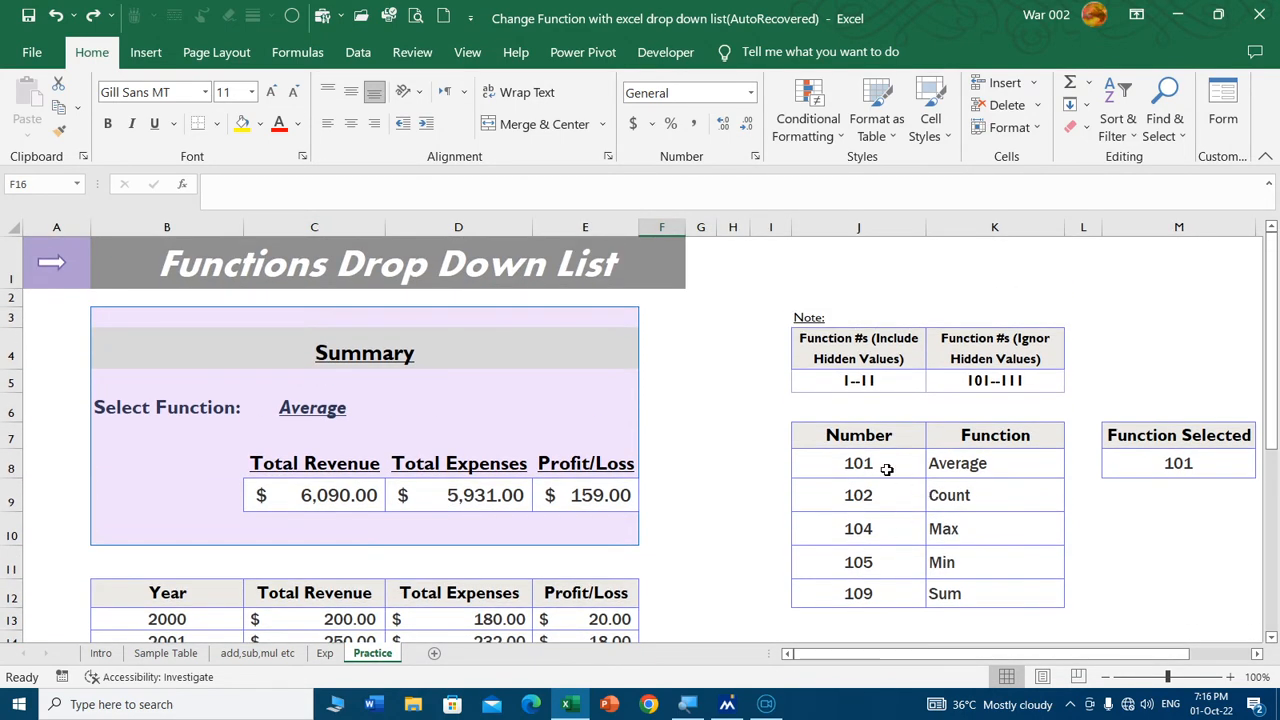
- Select the function numbers in J8:J12 and open the Name Manager
drag(885, 464, 887, 494)
drag(887, 576, 887, 593)
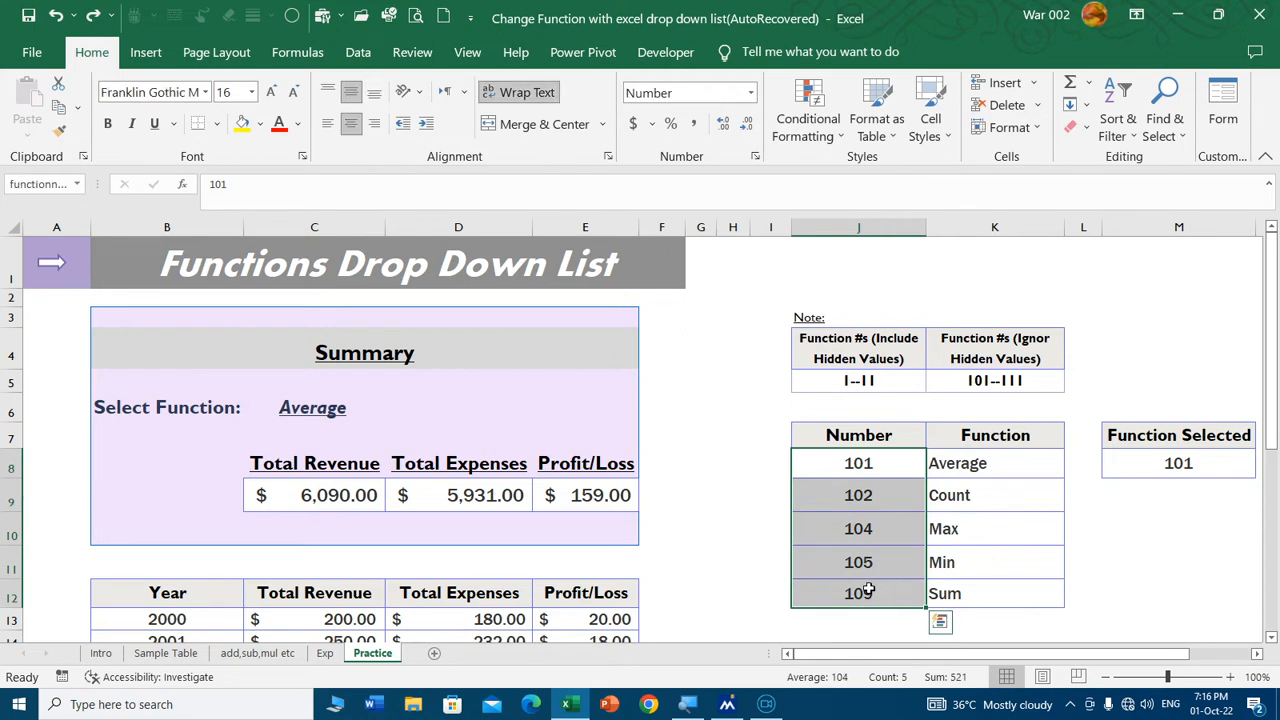
click(358, 54)
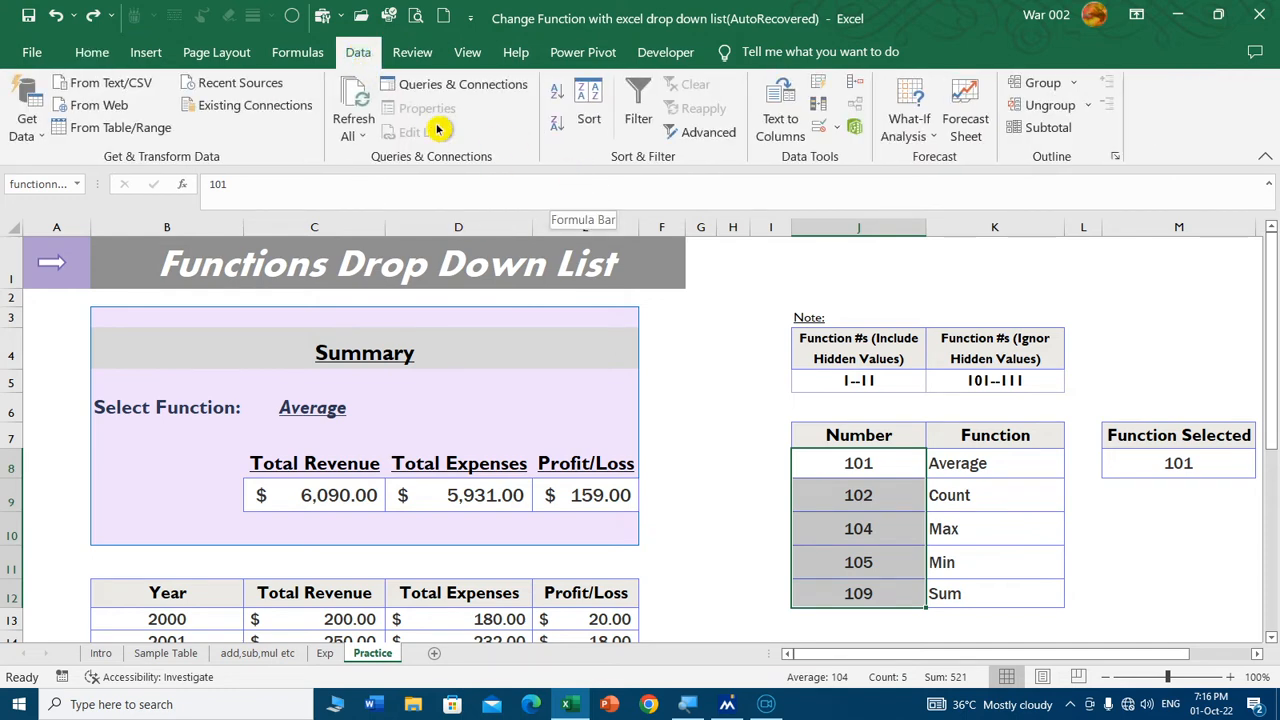
click(310, 54)
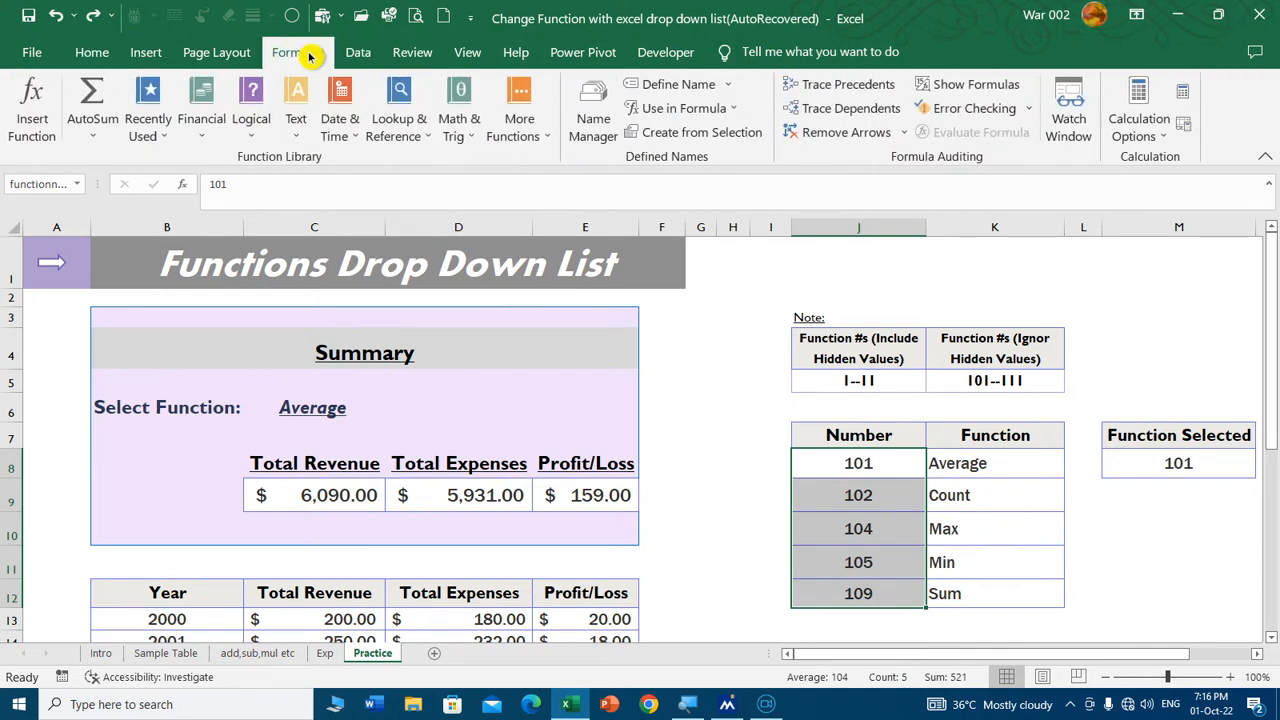
click(591, 116)
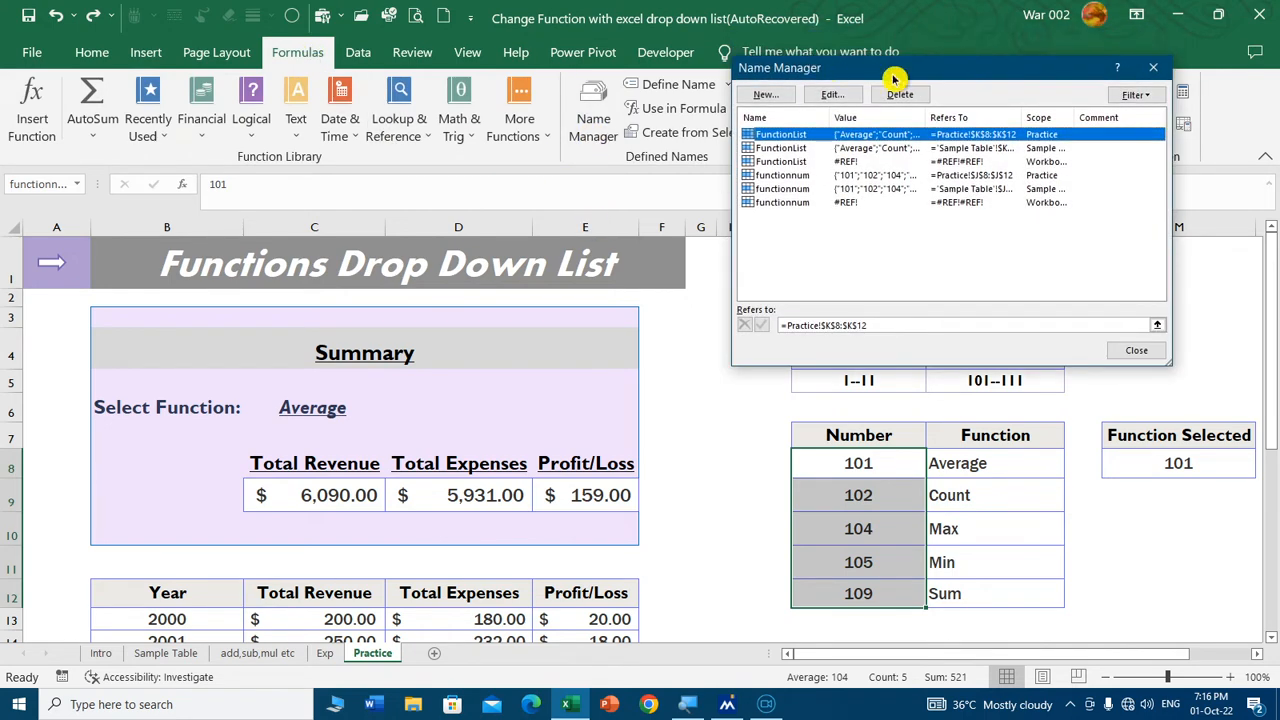
drag(879, 66, 708, 20)
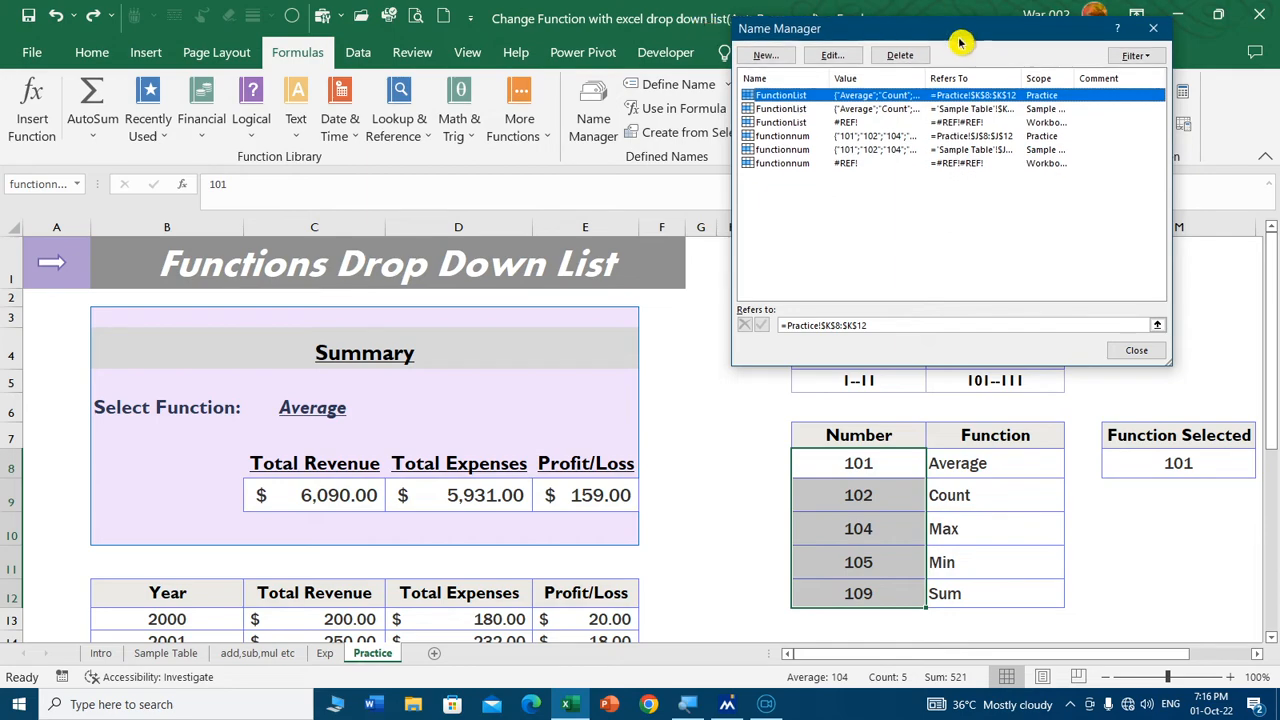
drag(960, 36, 591, 220)
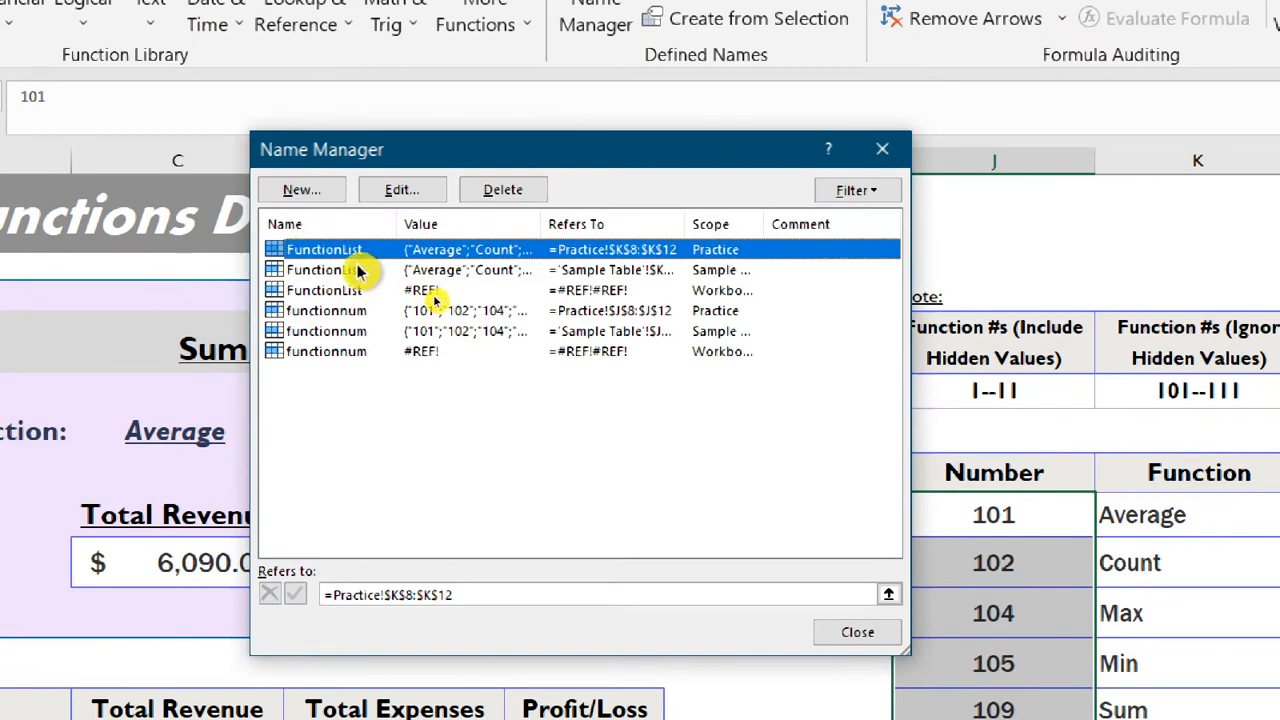
- Delete all three existing FunctionList names from the workbook's defined names
click(512, 192)
click(620, 419)
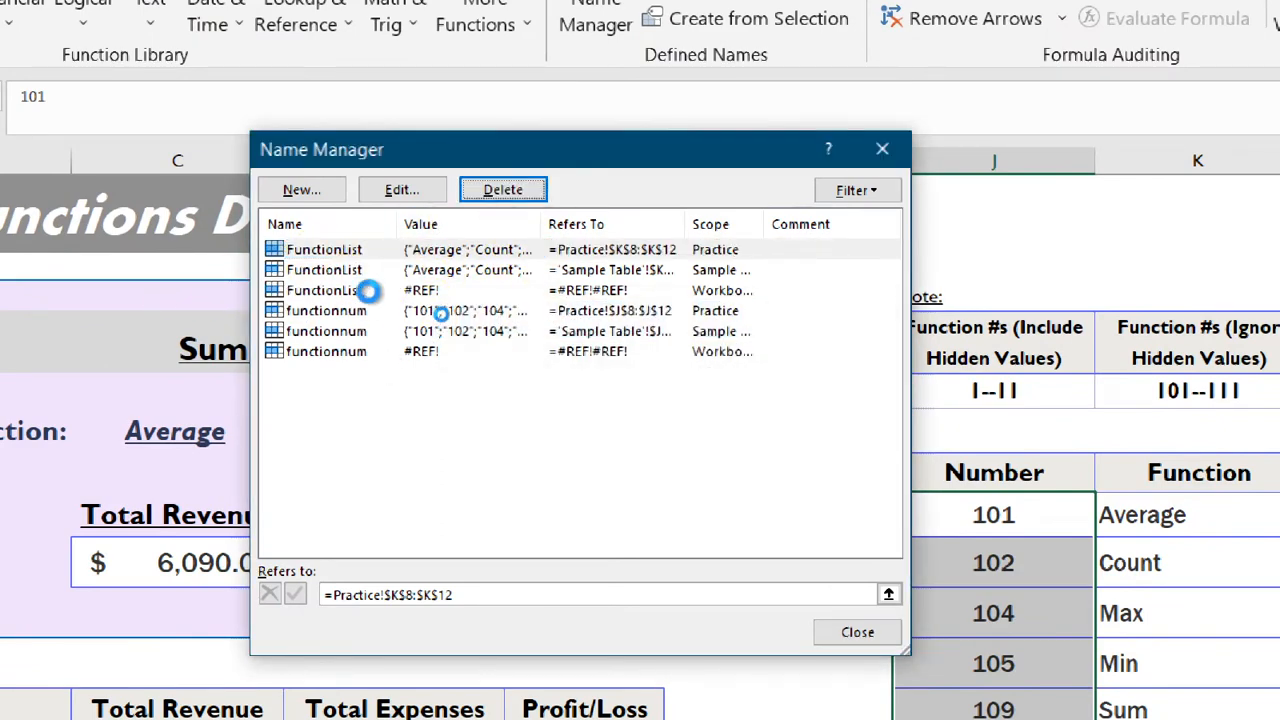
click(335, 251)
click(502, 190)
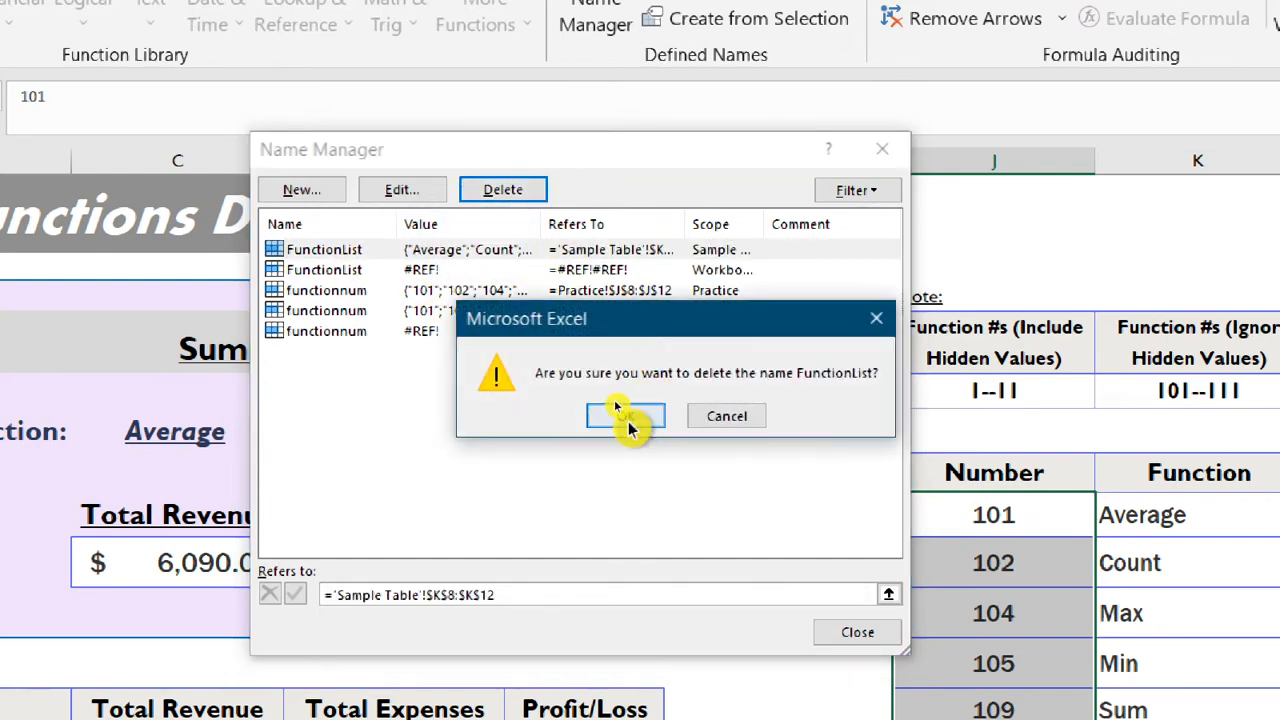
click(630, 416)
click(343, 251)
click(504, 200)
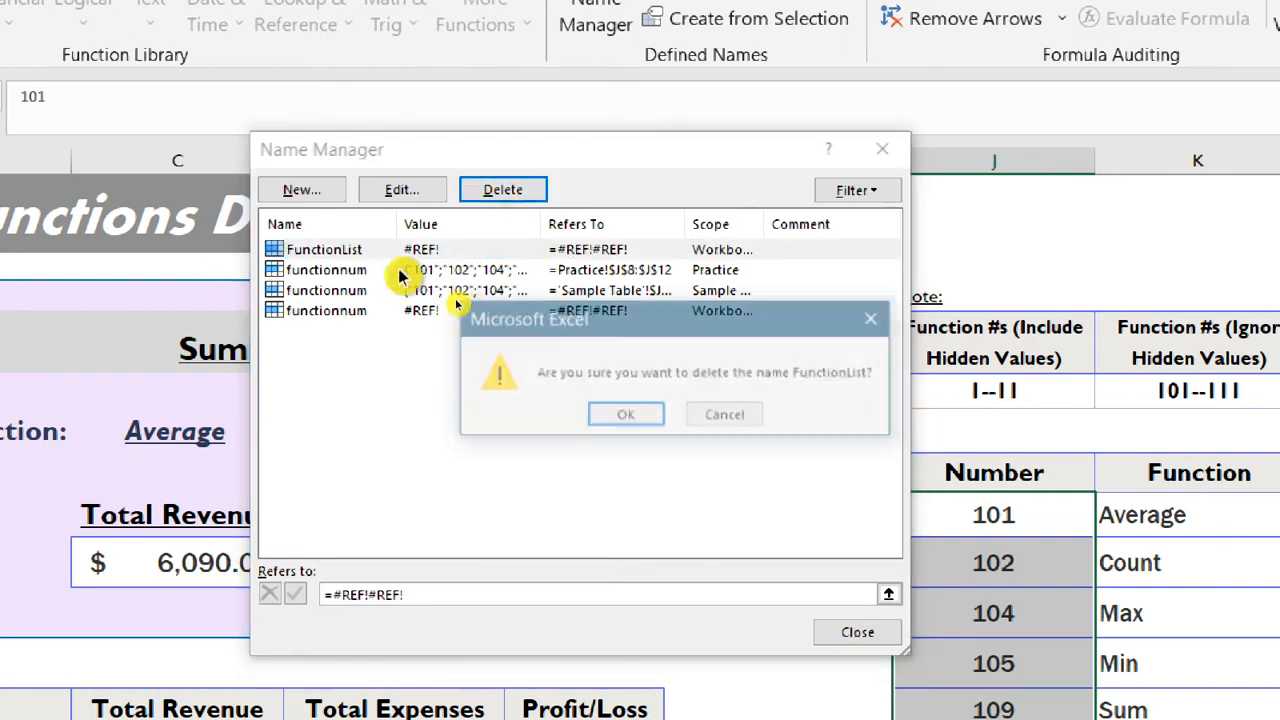
click(612, 416)
- Delete all three existing functionnum names from the workbook's defined names
click(345, 251)
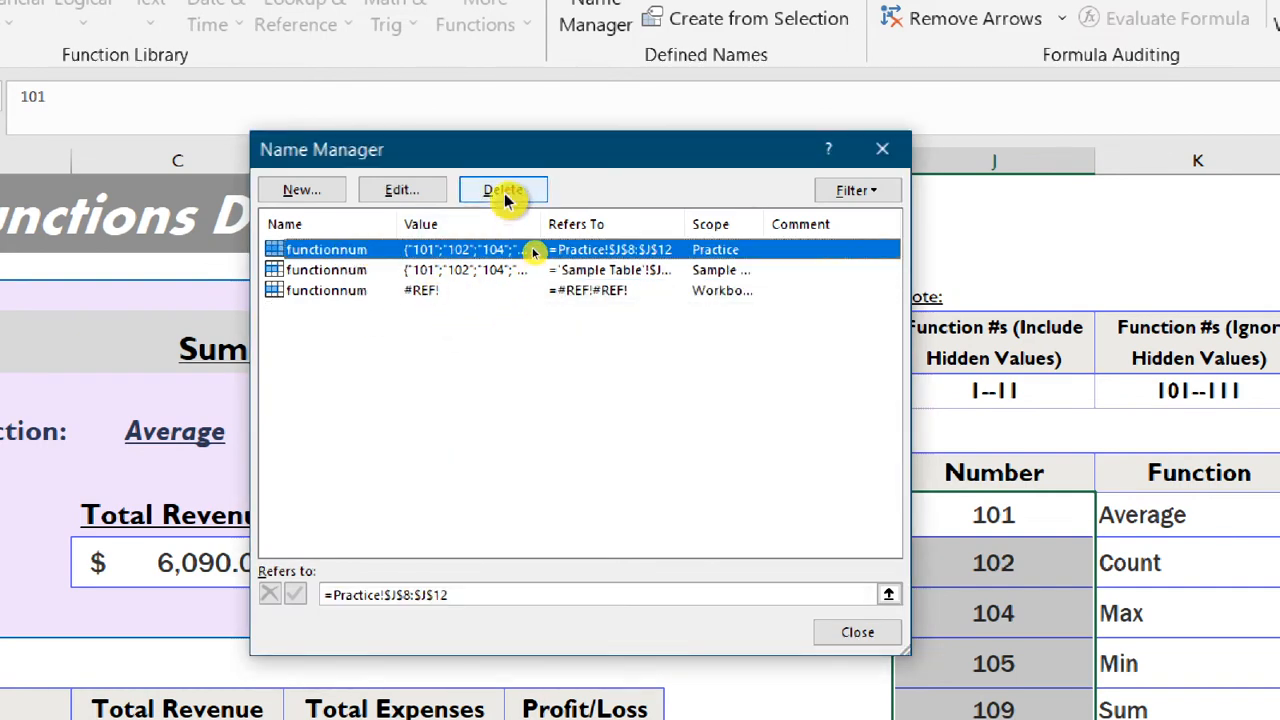
click(502, 190)
click(614, 414)
click(333, 251)
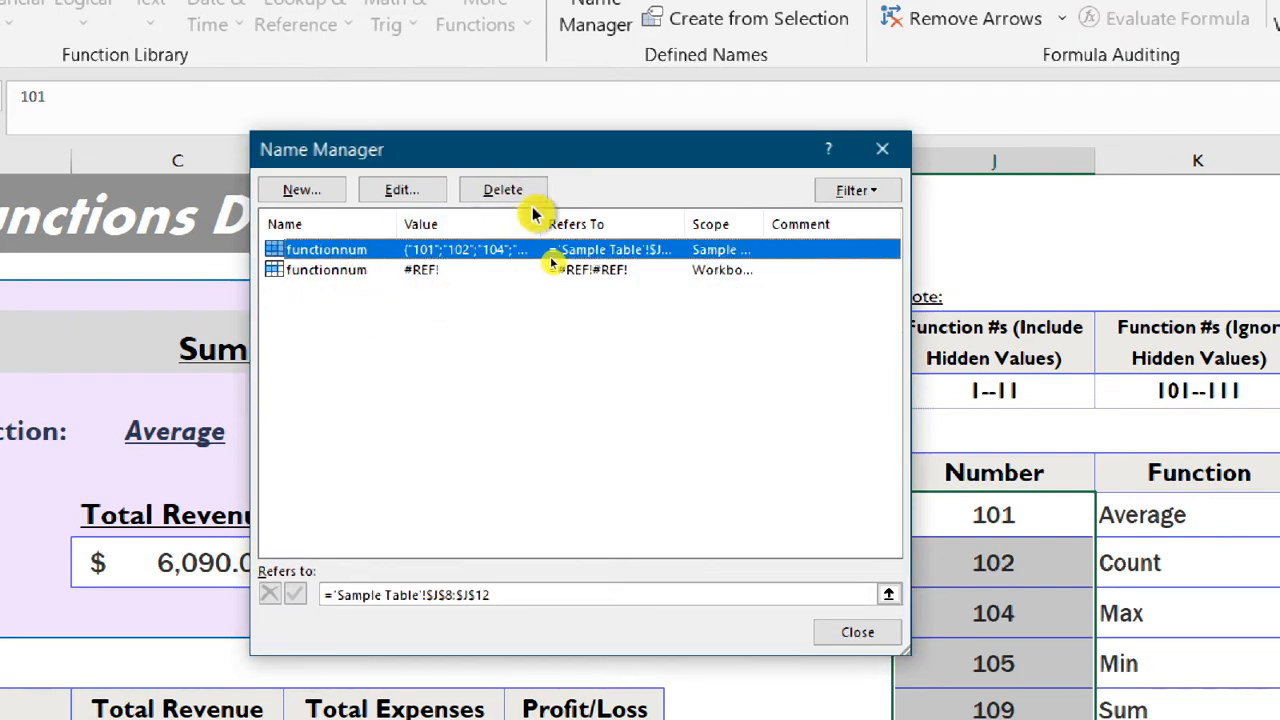
click(515, 195)
click(620, 414)
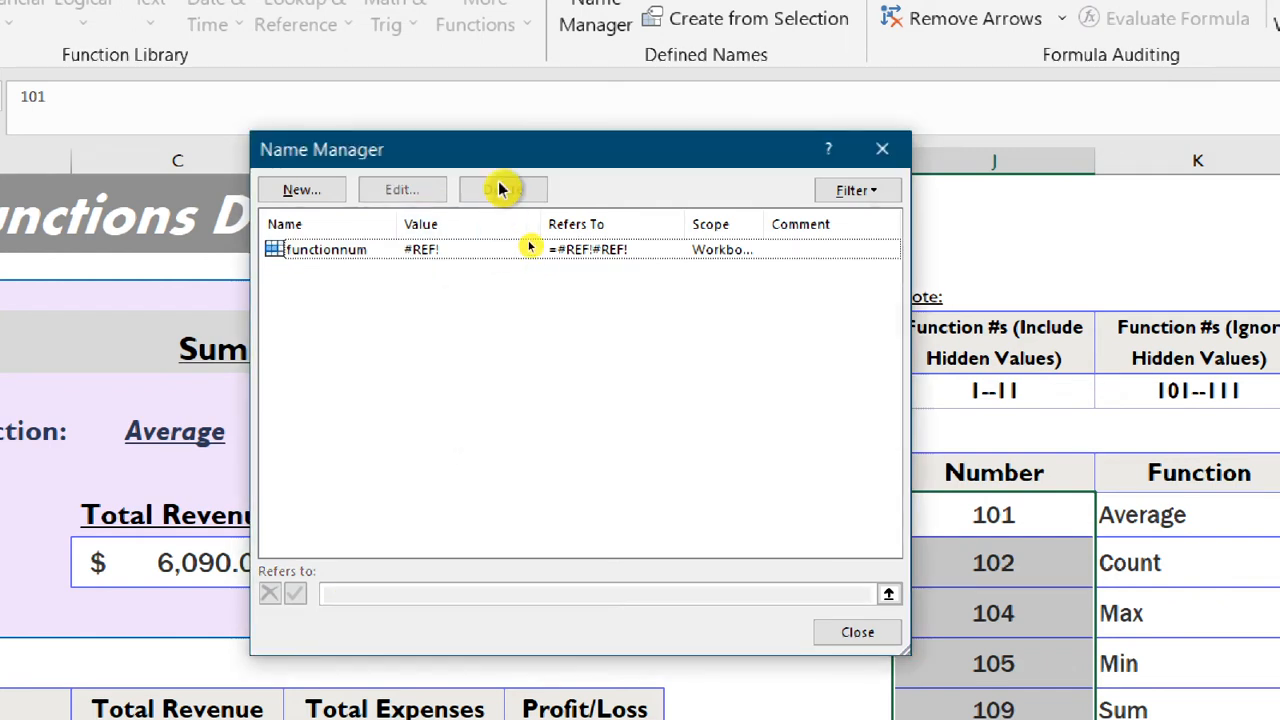
click(400, 250)
click(503, 191)
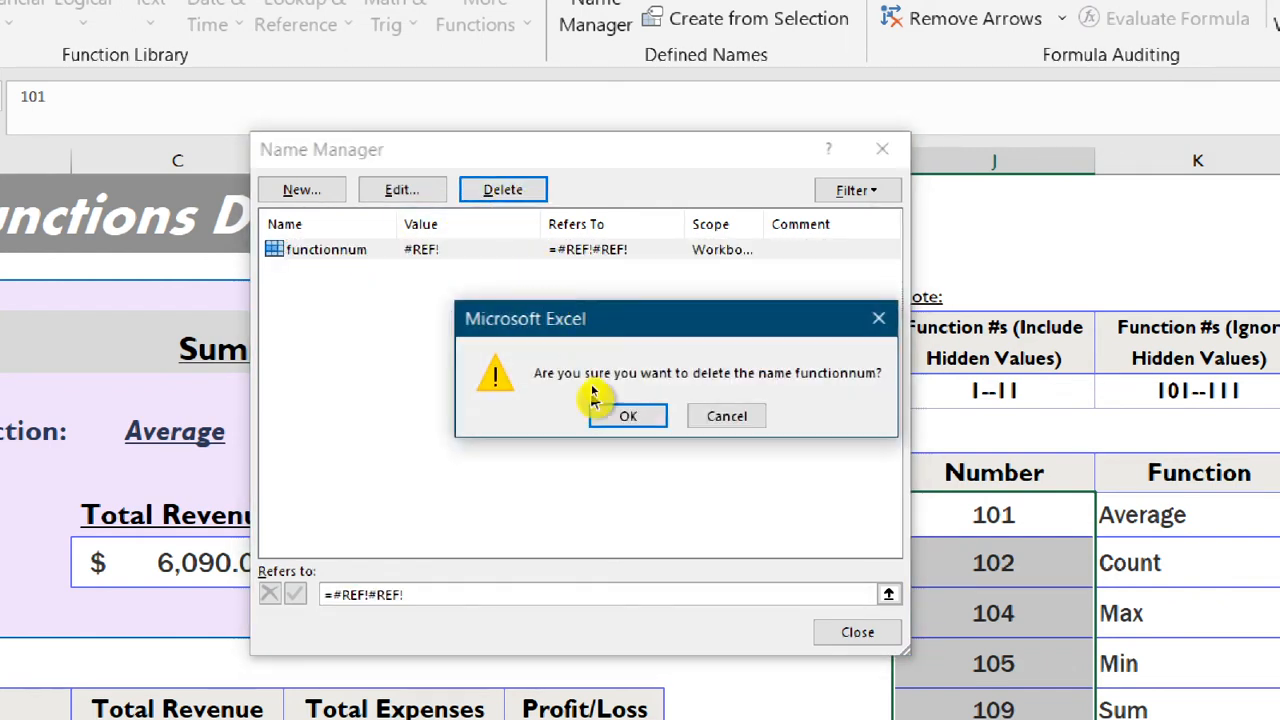
click(630, 415)
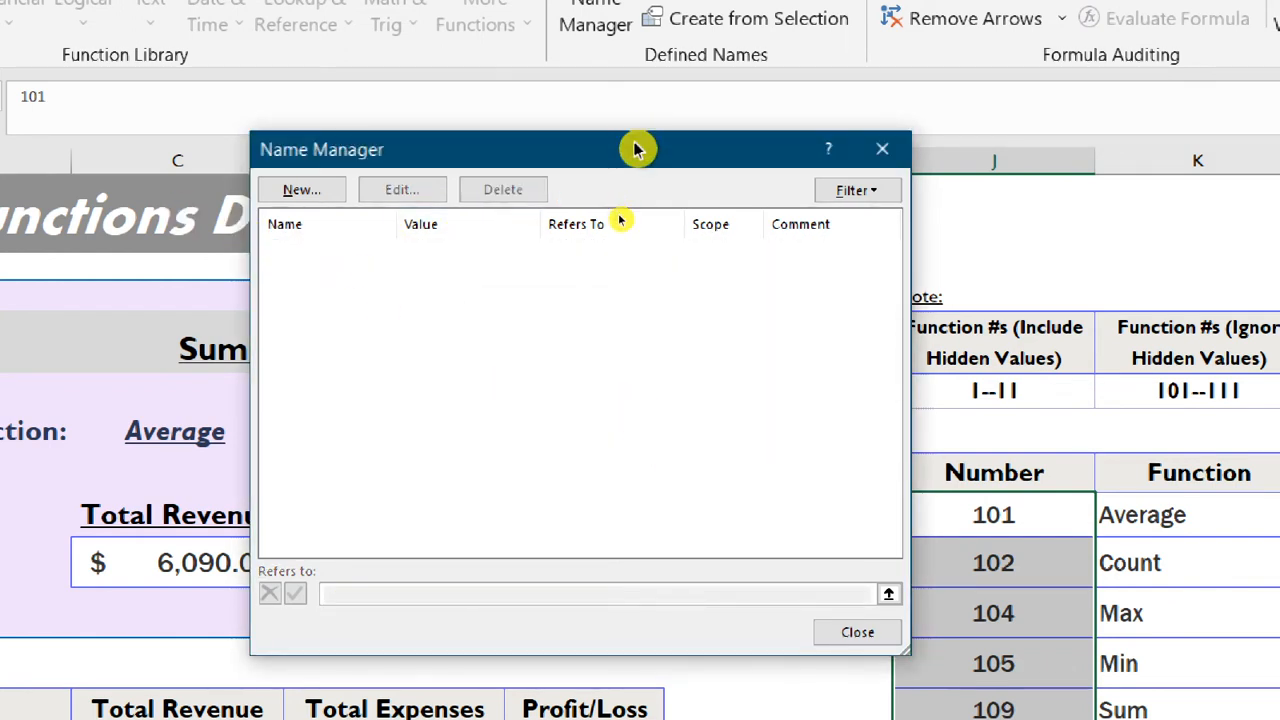
- Define a workbook-scoped name function_num that refers to the function numbers in Practice!$J$8:$J$12
drag(643, 151, 493, 142)
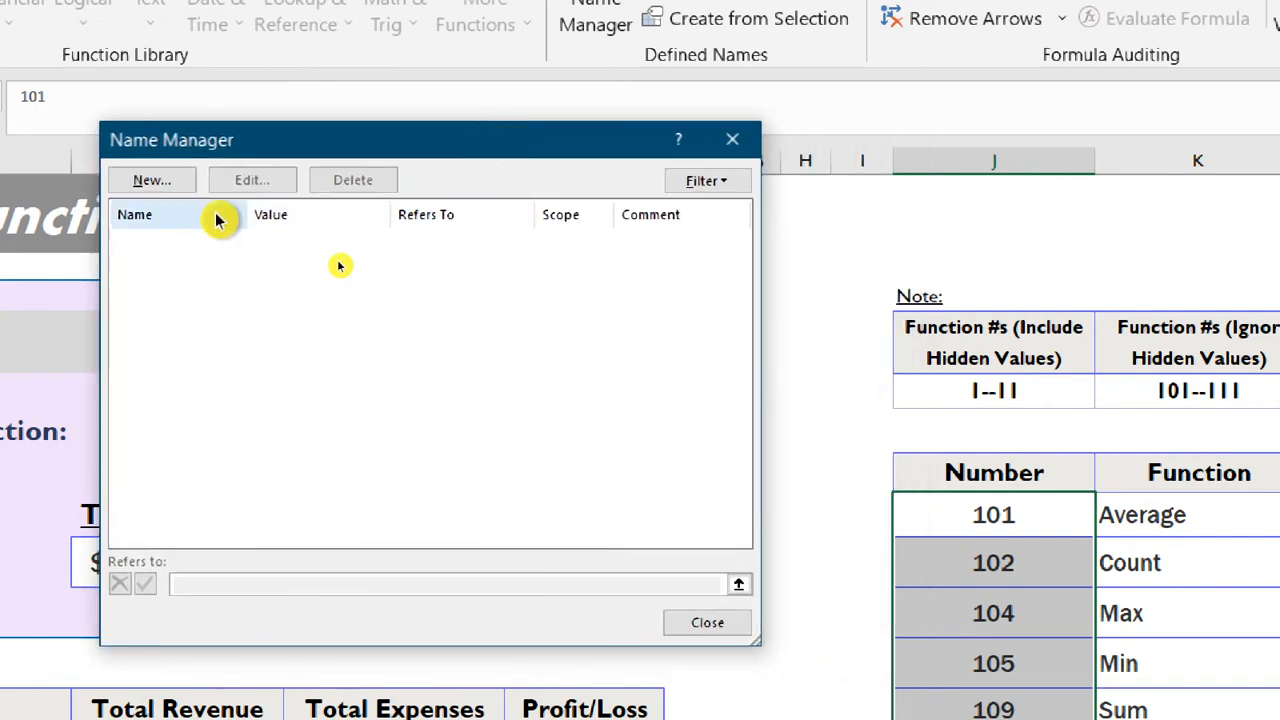
click(152, 180)
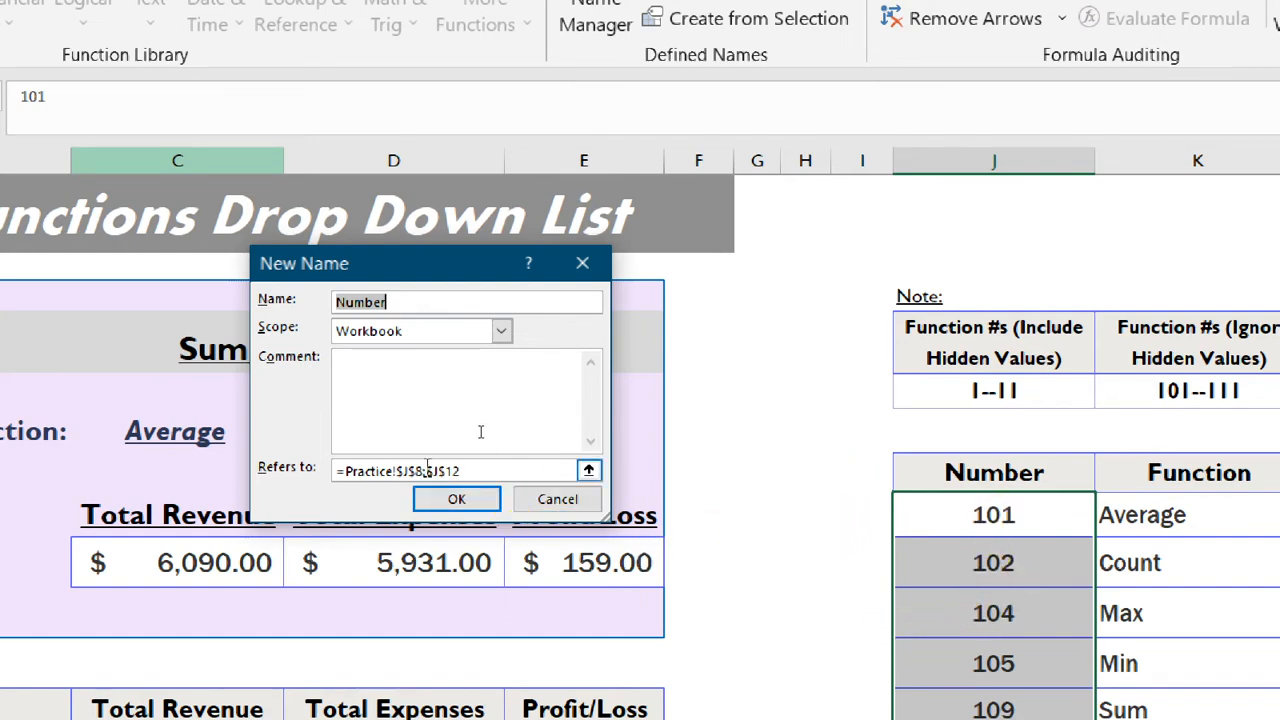
text(funct)
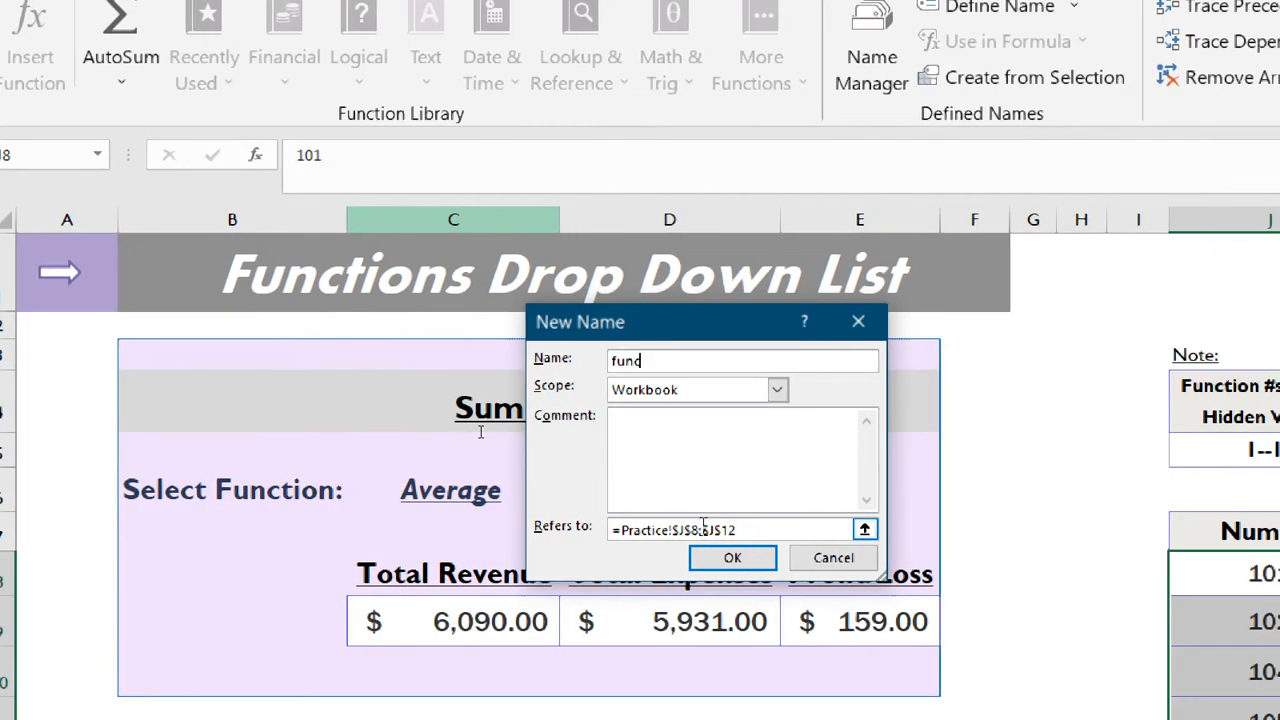
text(ion_)
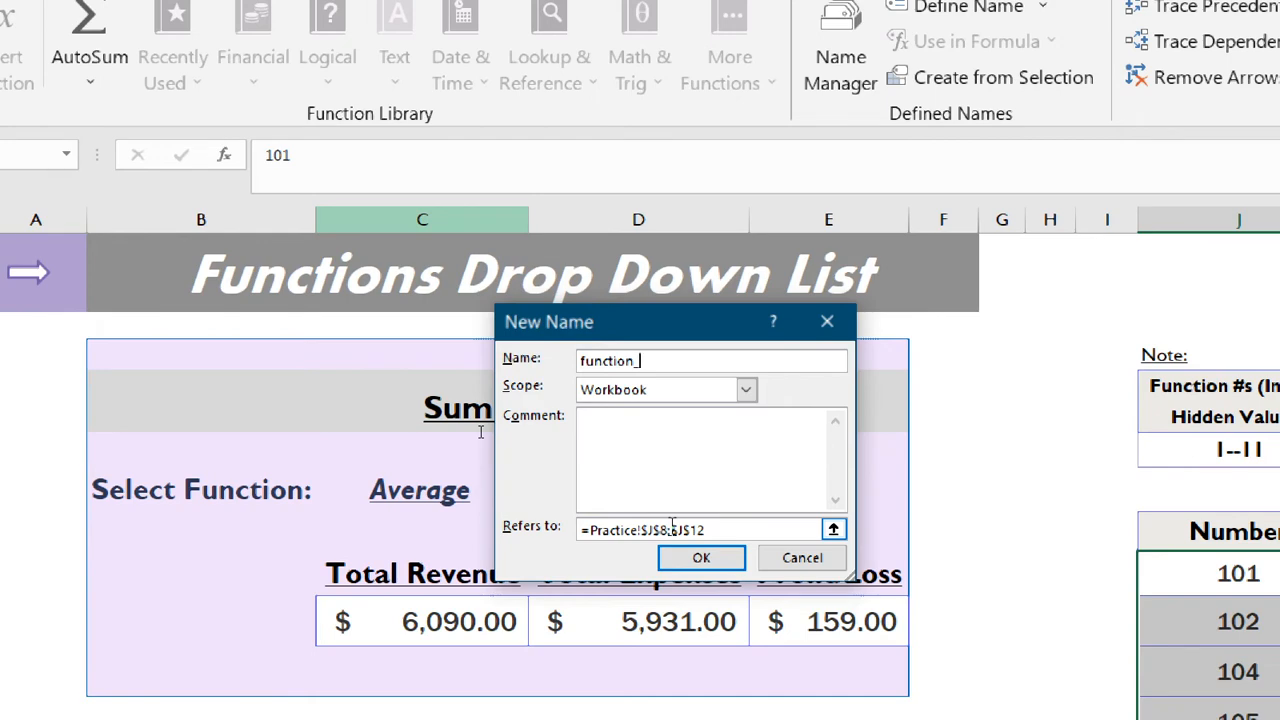
text(num)
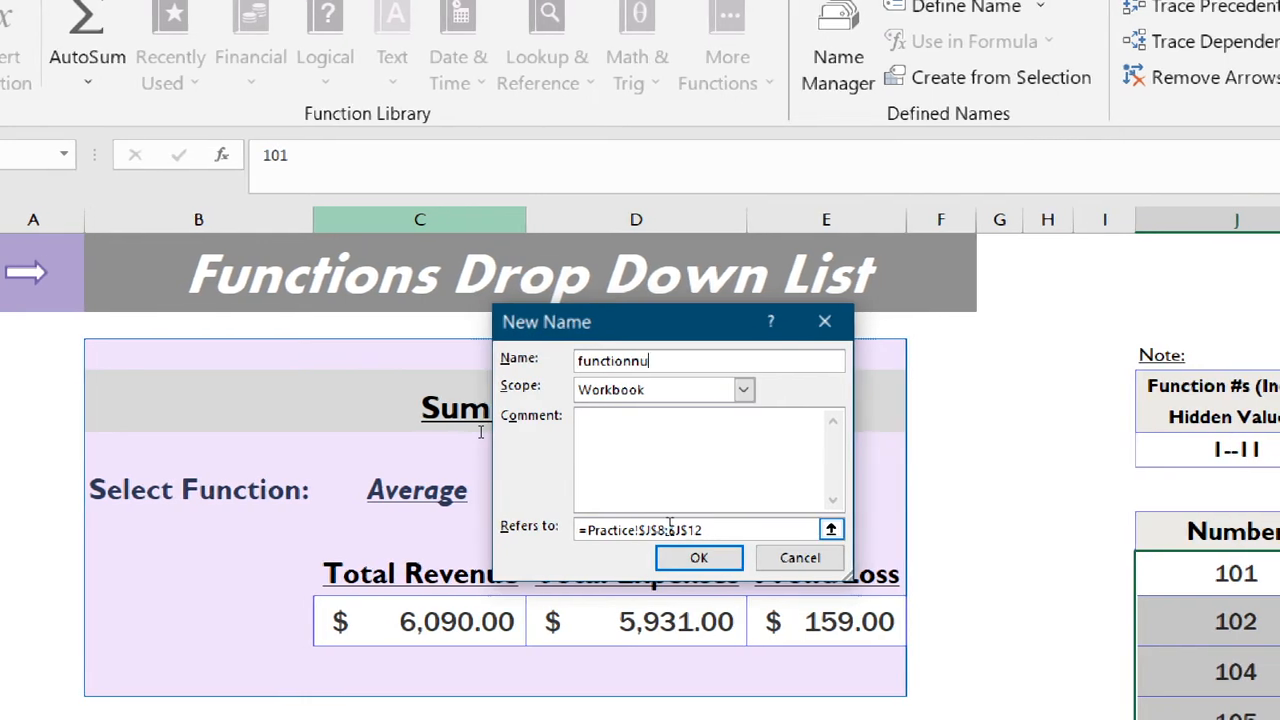
key(BackSpace)
key(BackSpace)
text(_)
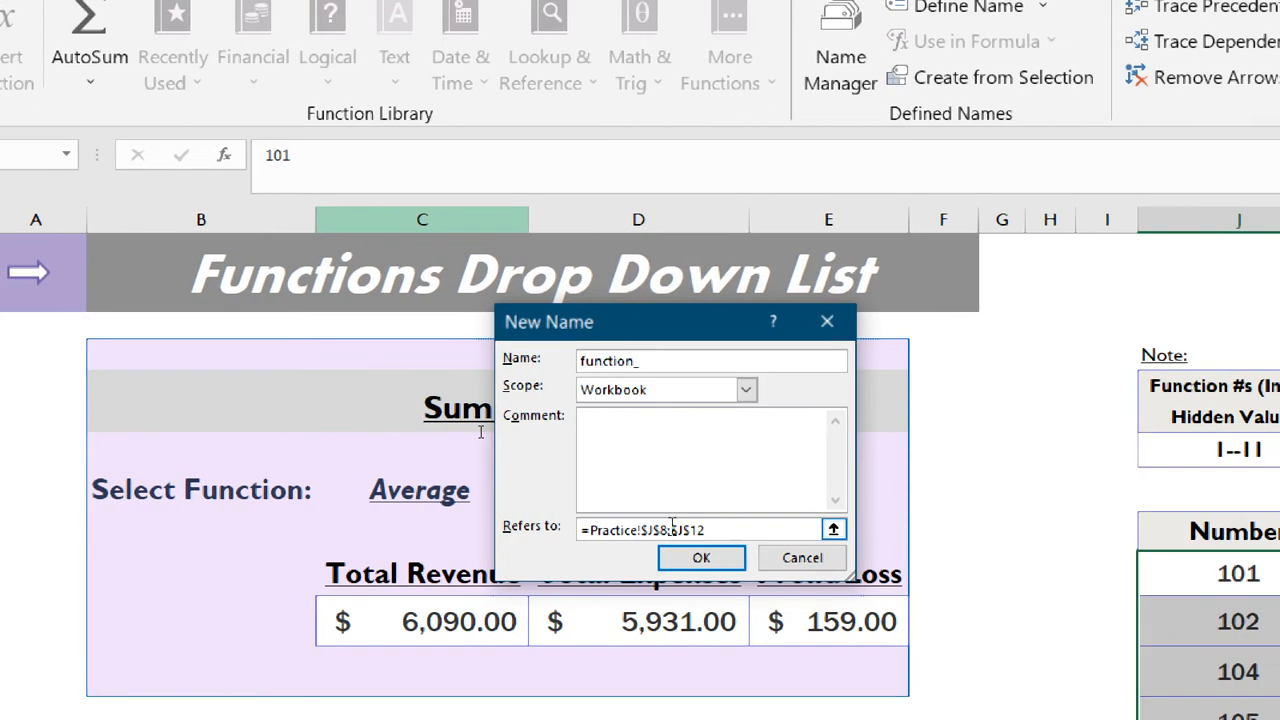
text(num)
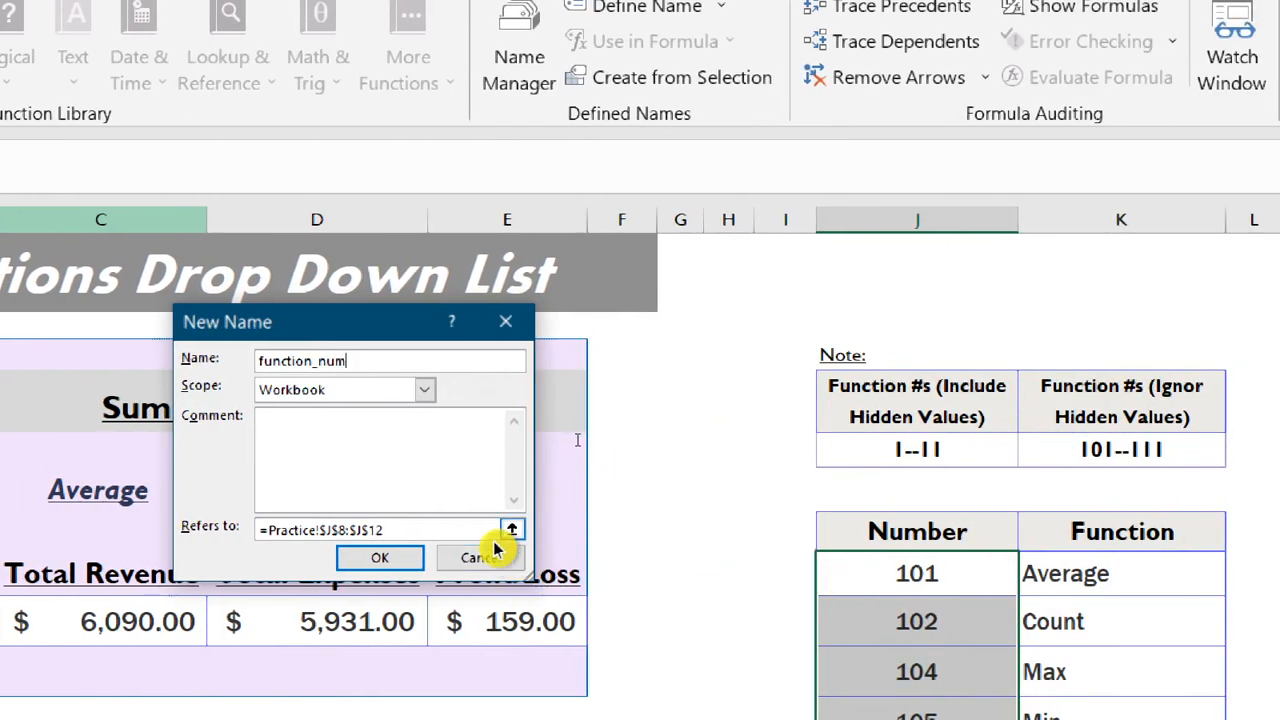
click(518, 531)
scroll(943, 586, down, 3)
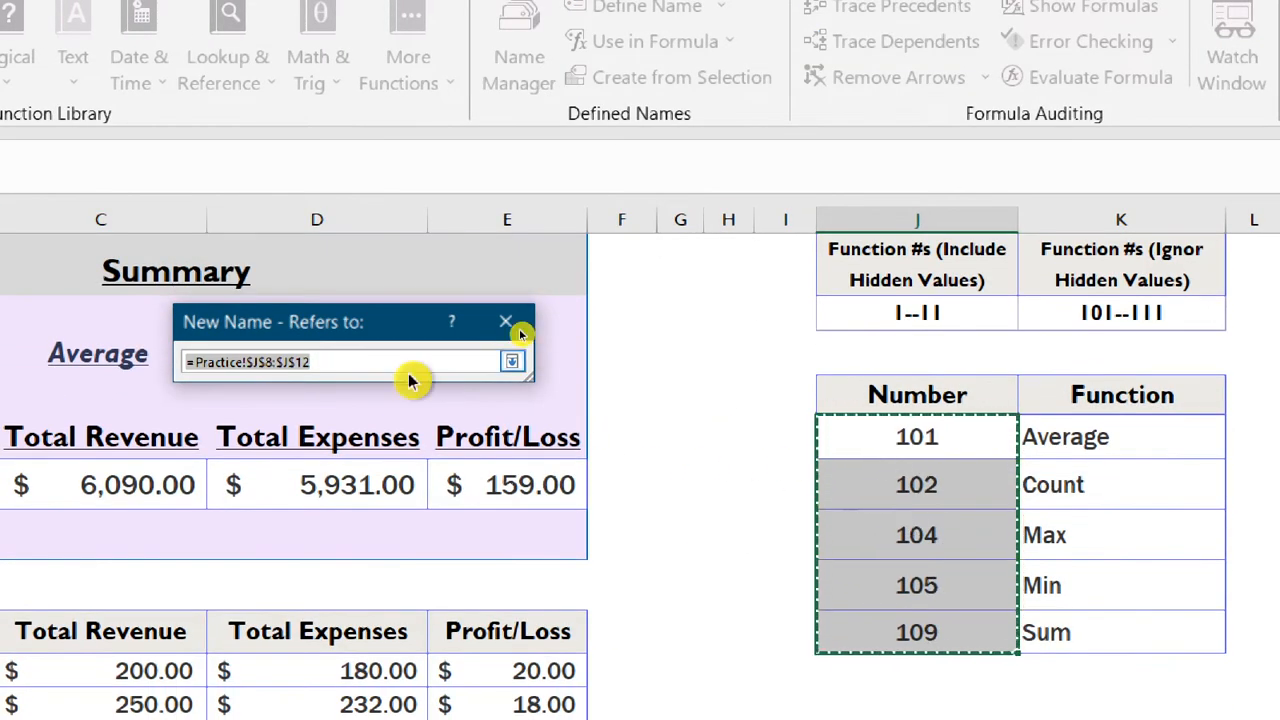
click(510, 365)
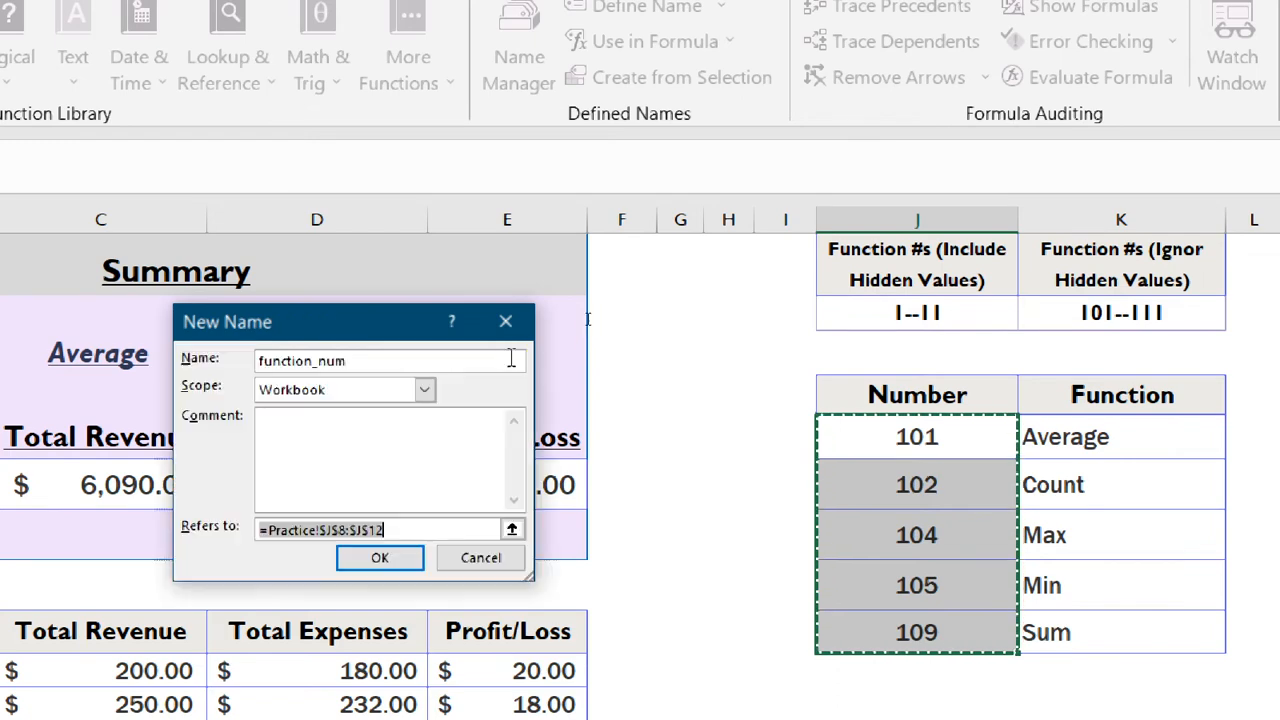
click(384, 552)
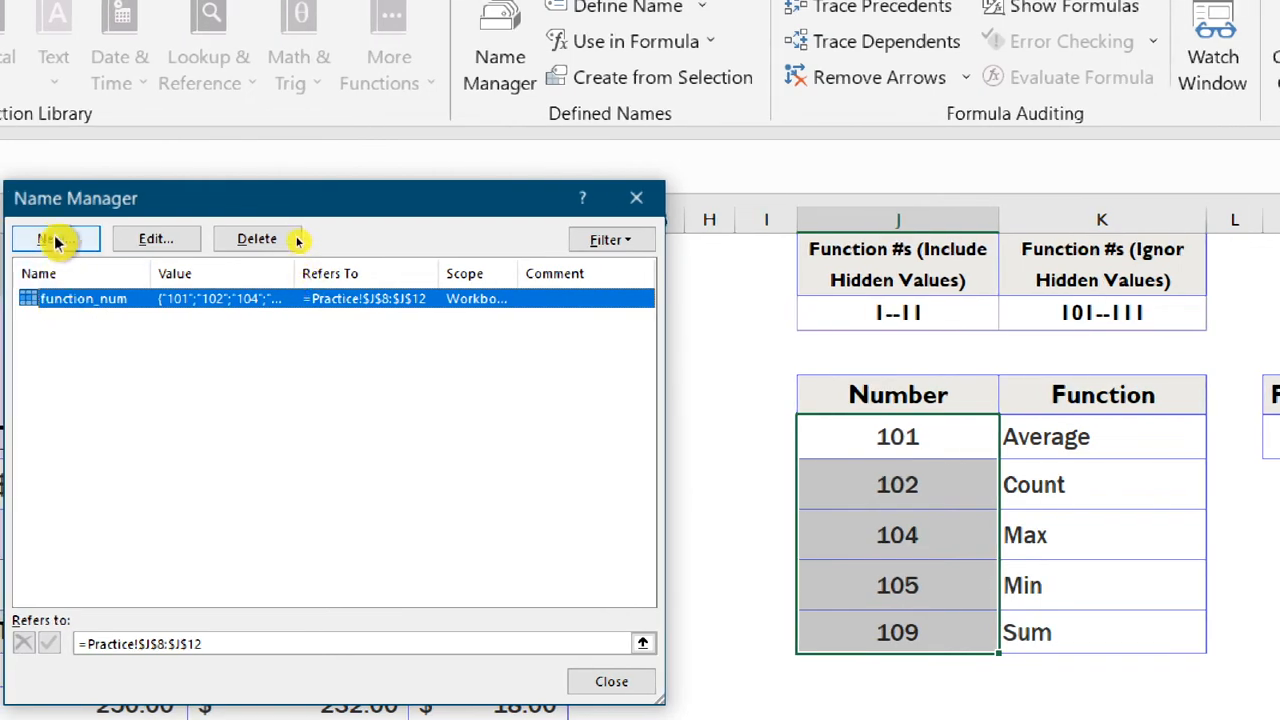
- Define a workbook-scoped name function_list that refers to the function names in Practice!$K$8:$K$12, and close the Name Manager
click(57, 241)
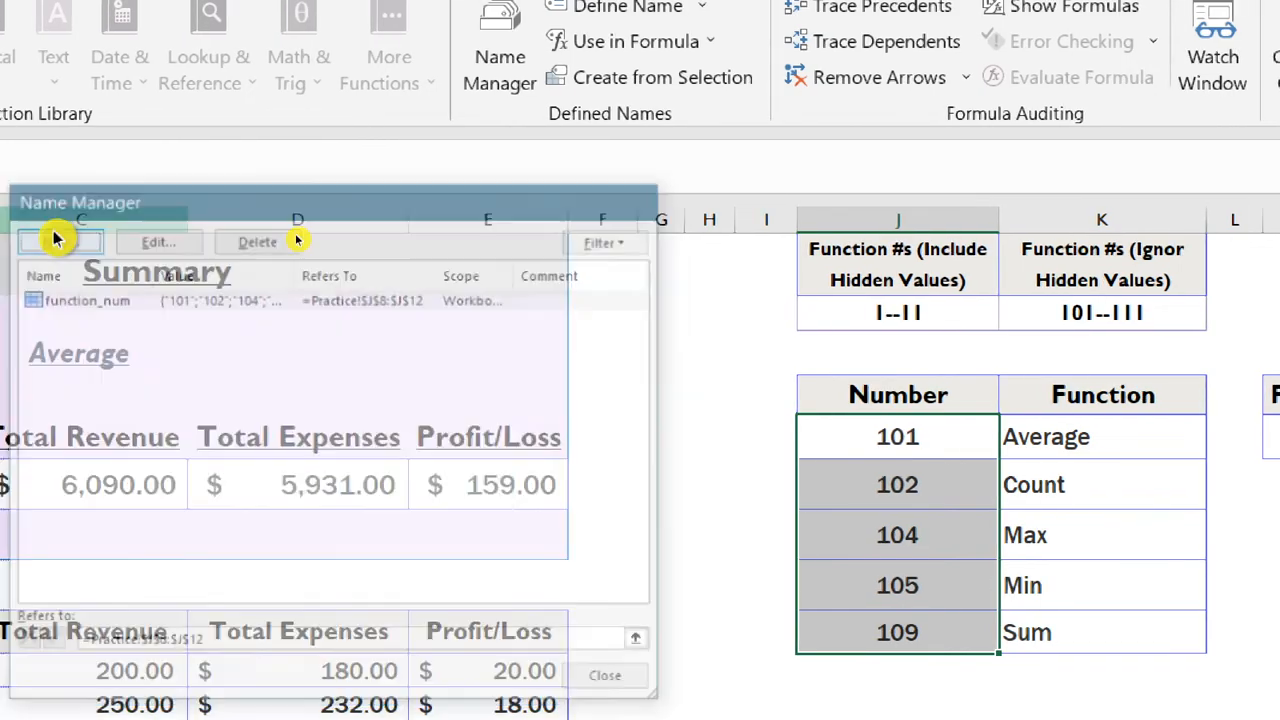
text(functi)
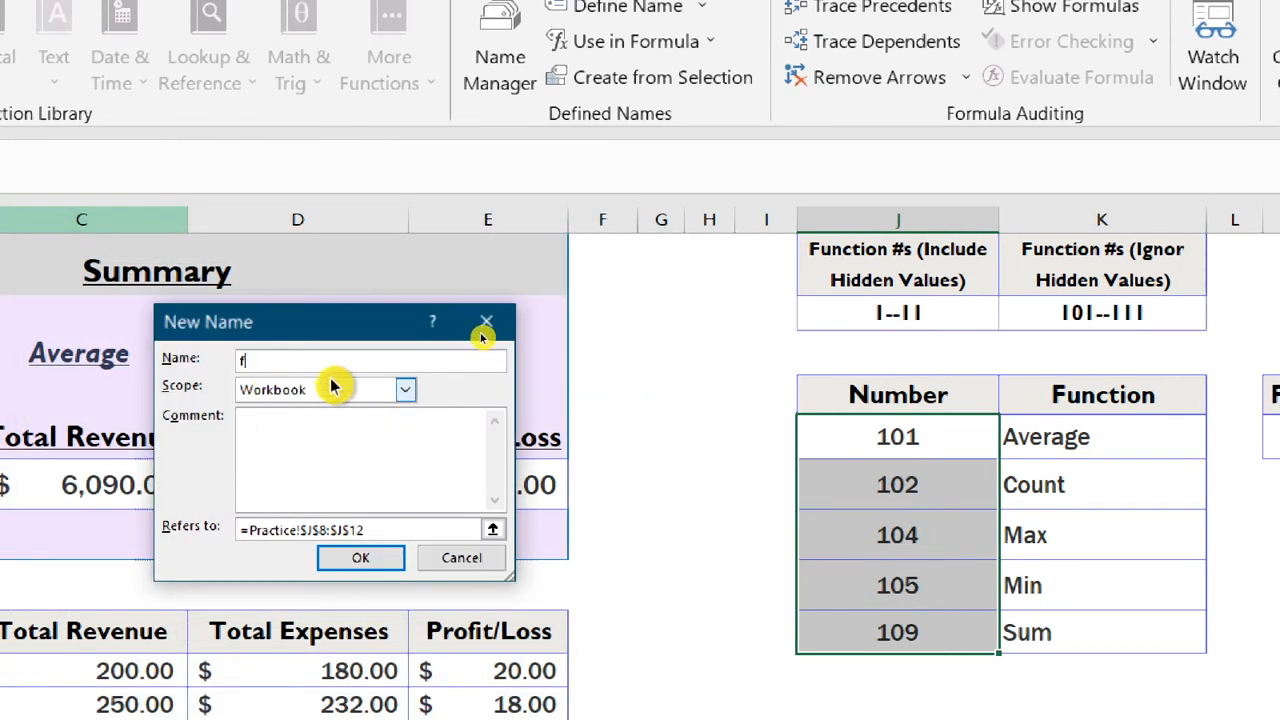
text(on)
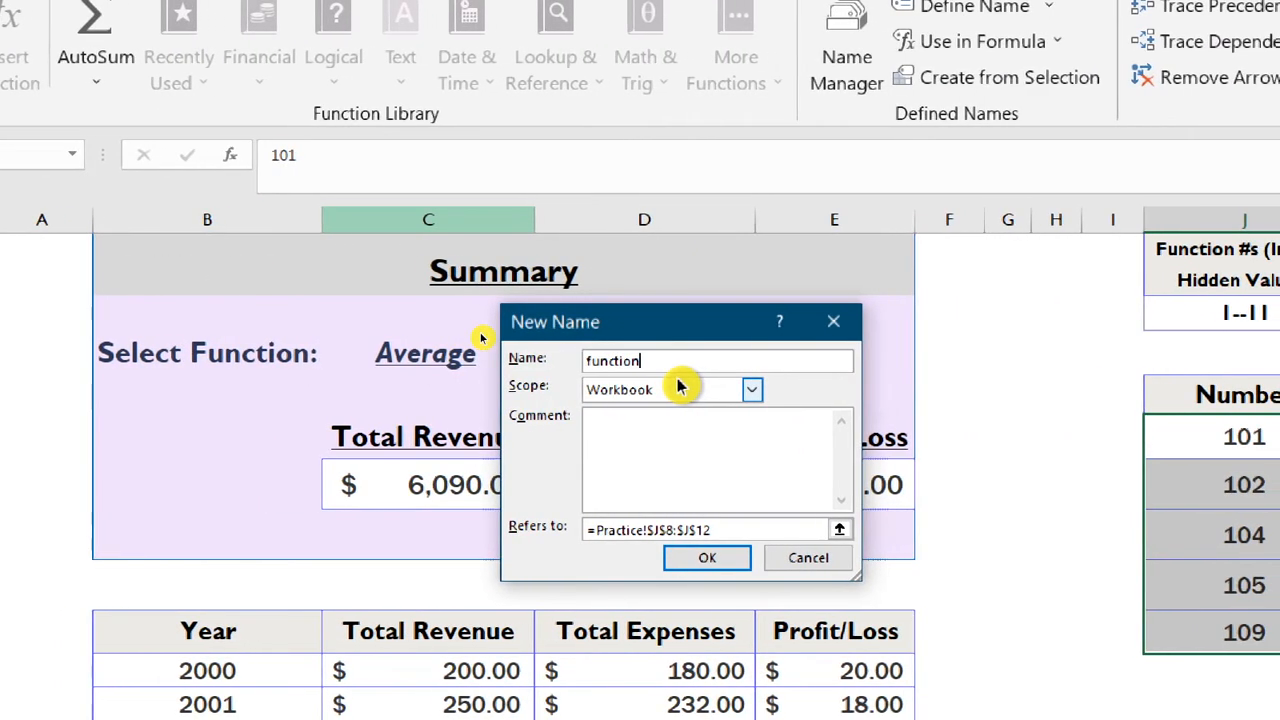
text(_list)
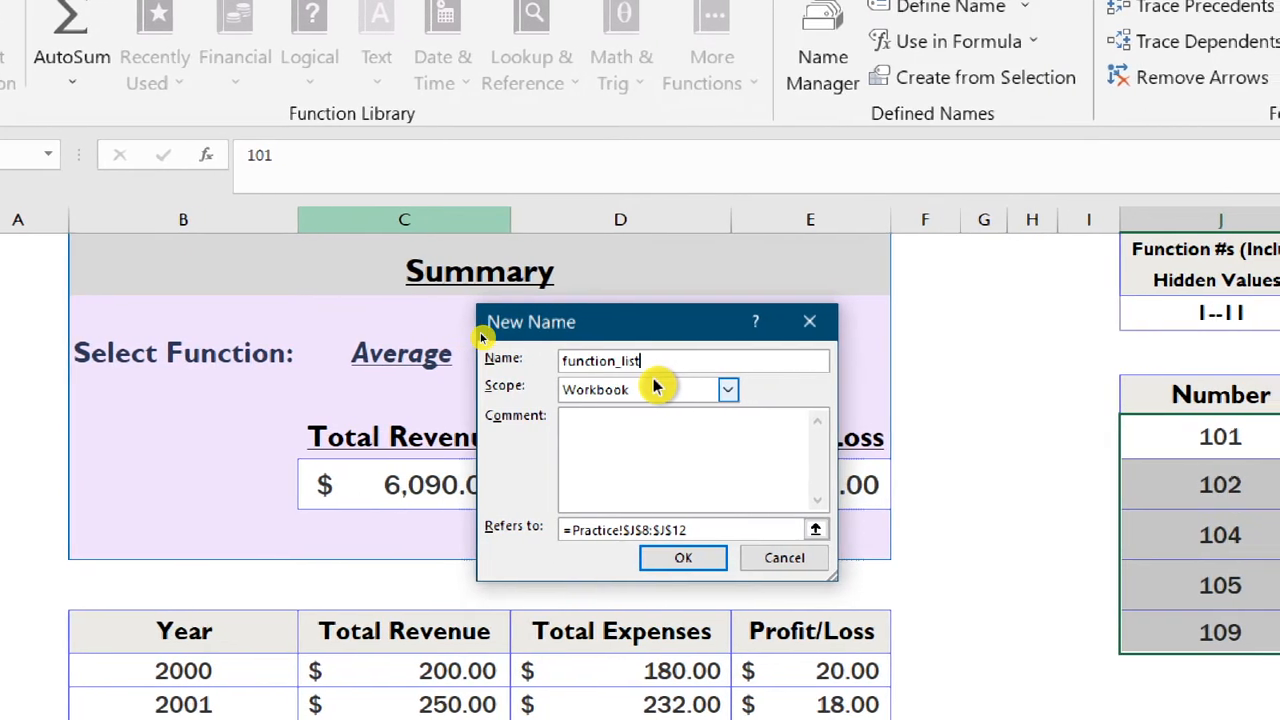
click(815, 529)
drag(780, 422, 805, 628)
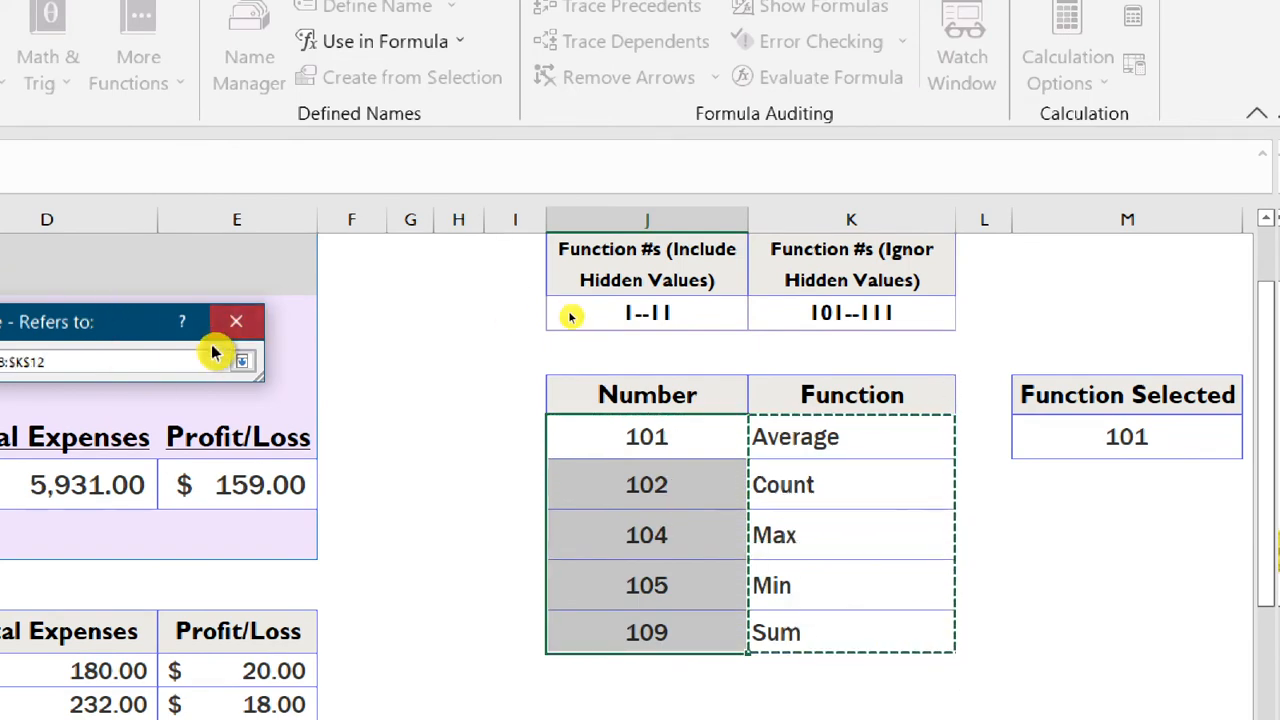
click(241, 361)
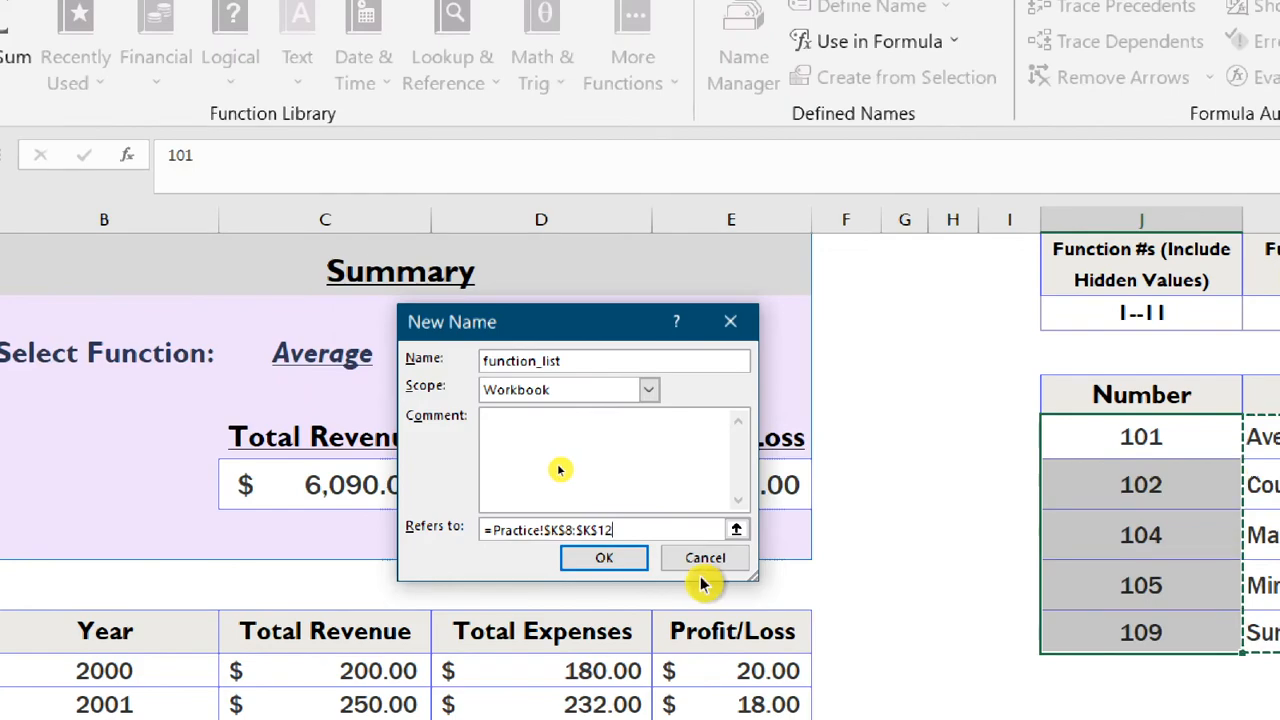
click(640, 558)
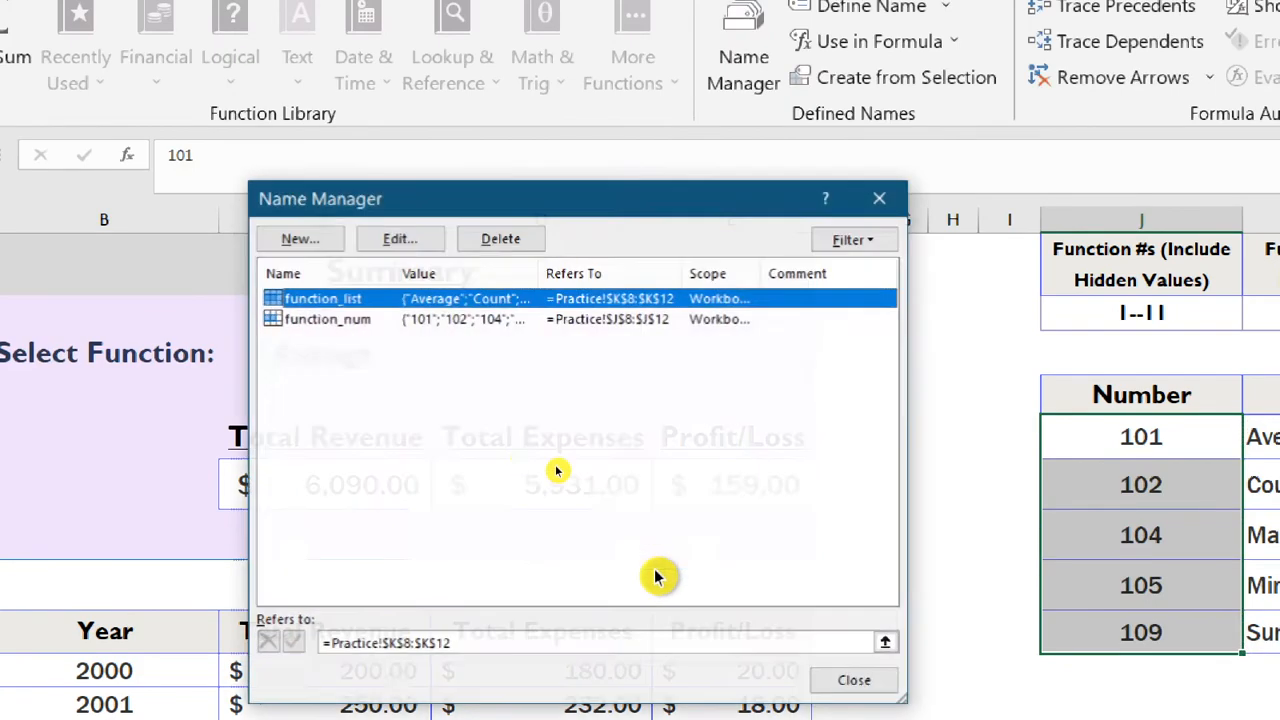
click(848, 684)
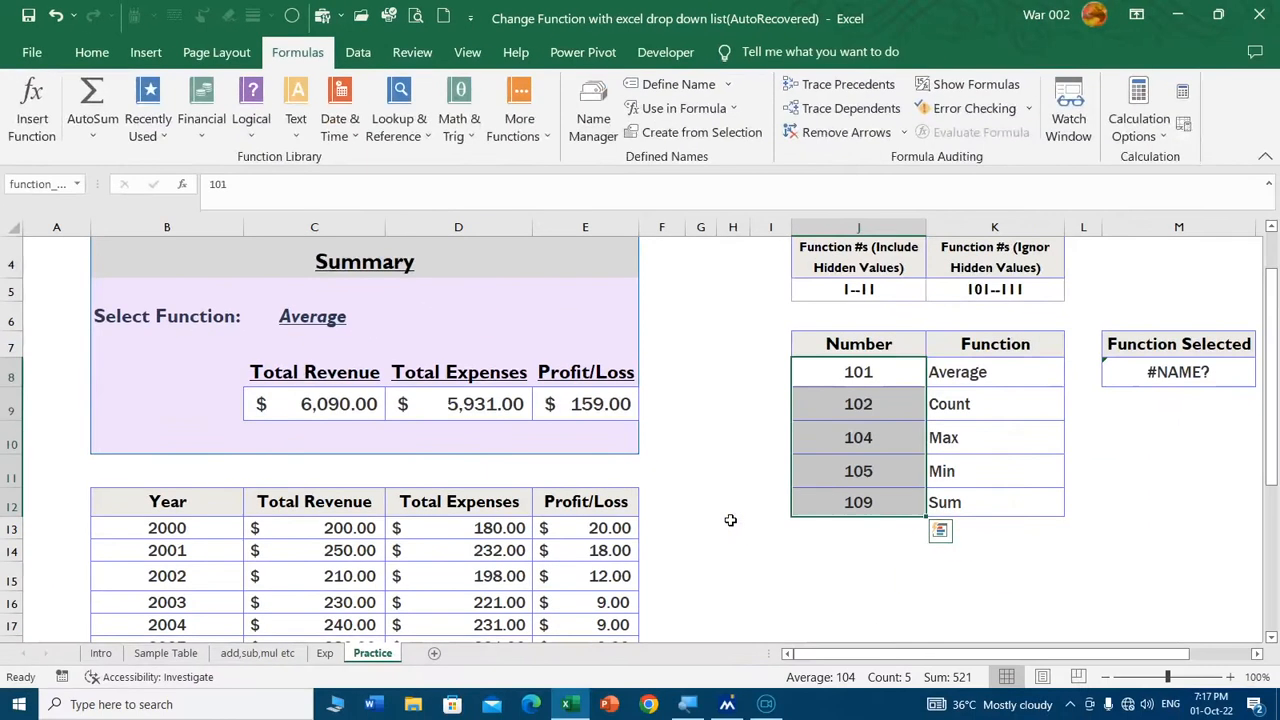
- Replace the formula in the Function Selected cell M8 with the start of a new INDEX function
scroll(1146, 525, up, 1)
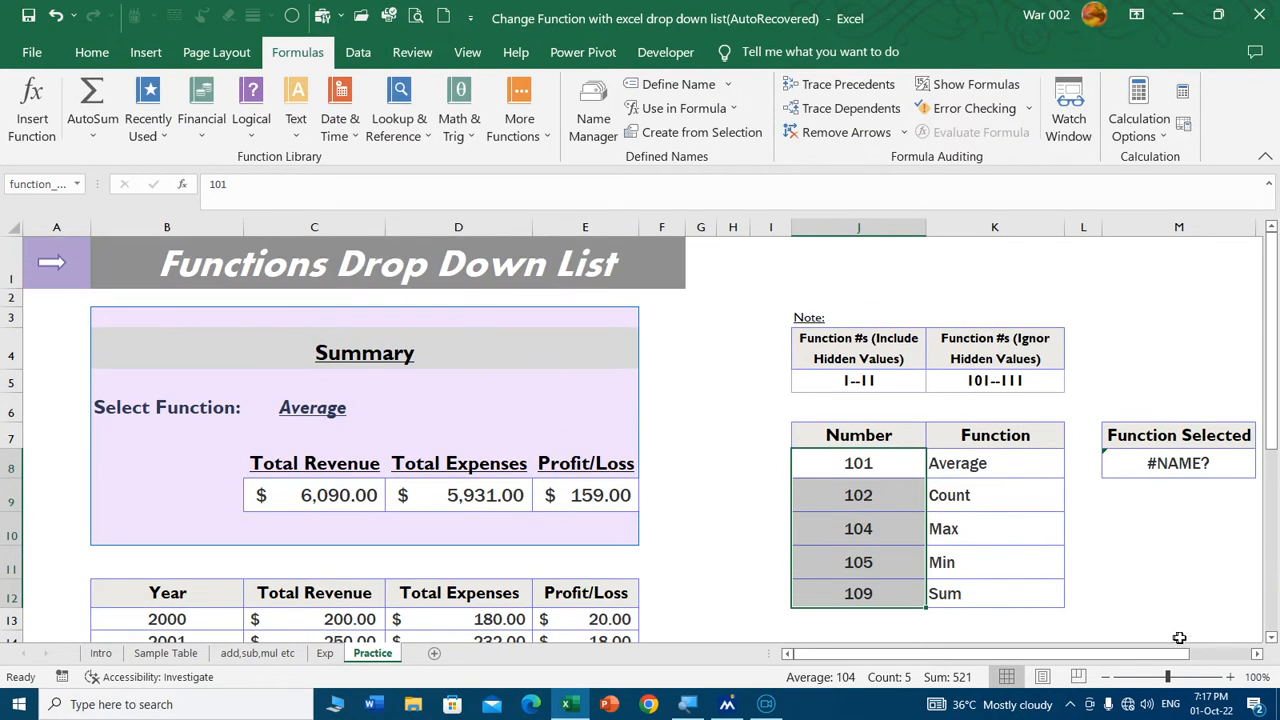
drag(1188, 654, 1220, 656)
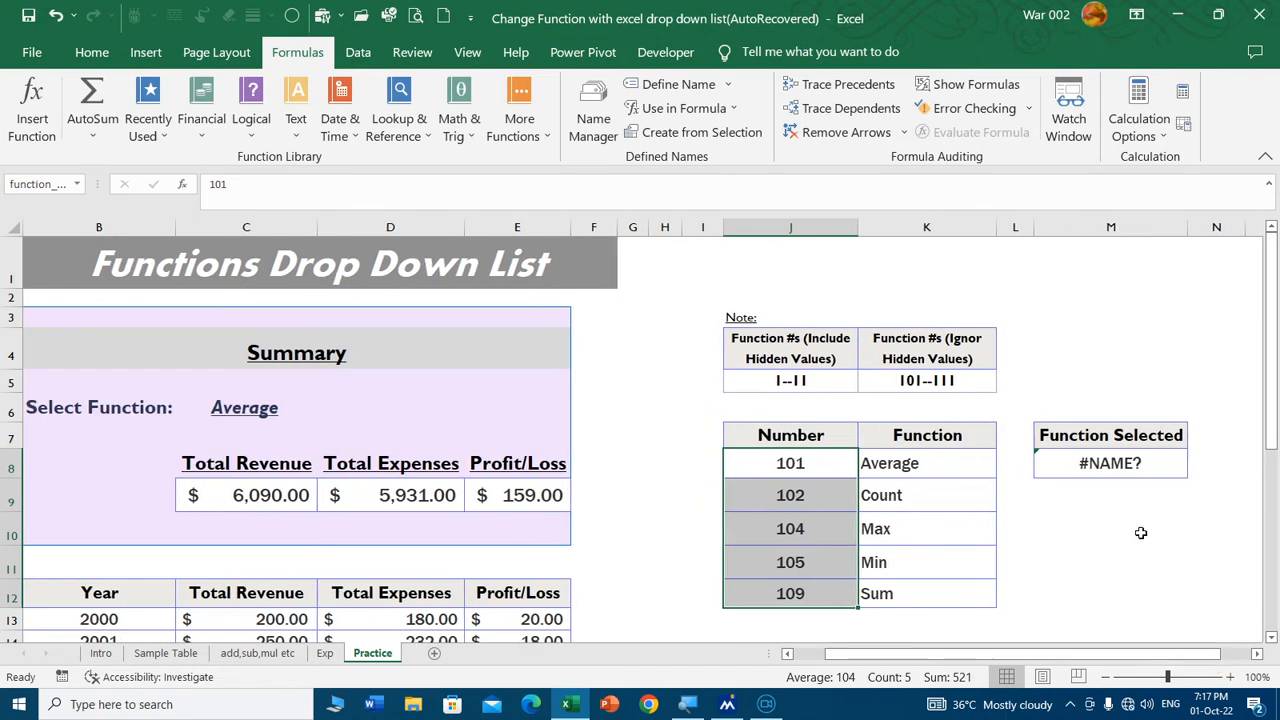
click(1096, 463)
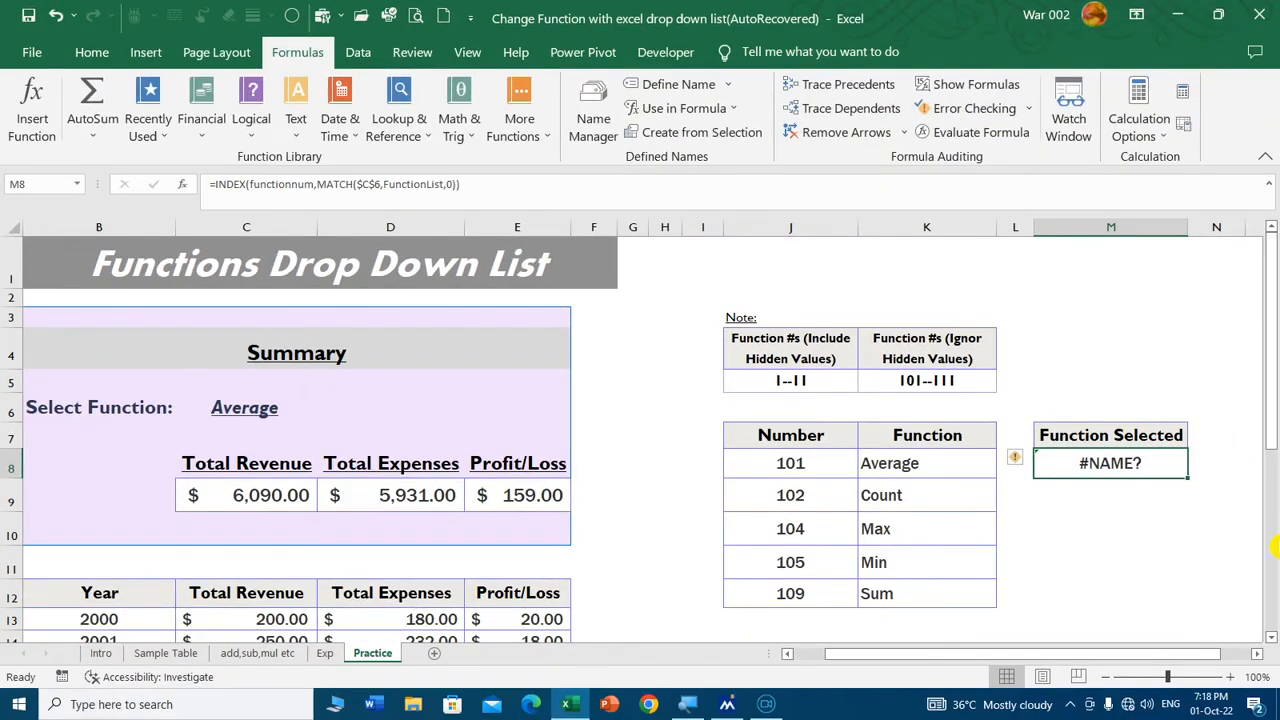
text(=)
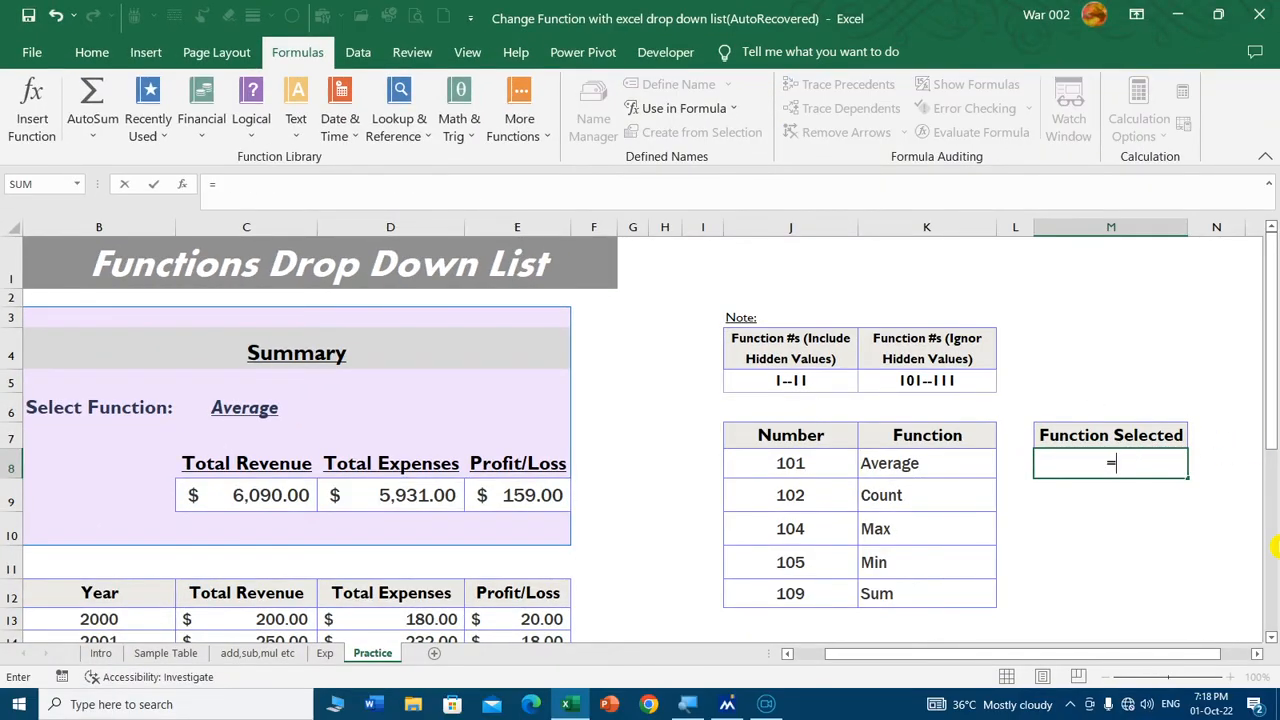
text(index)
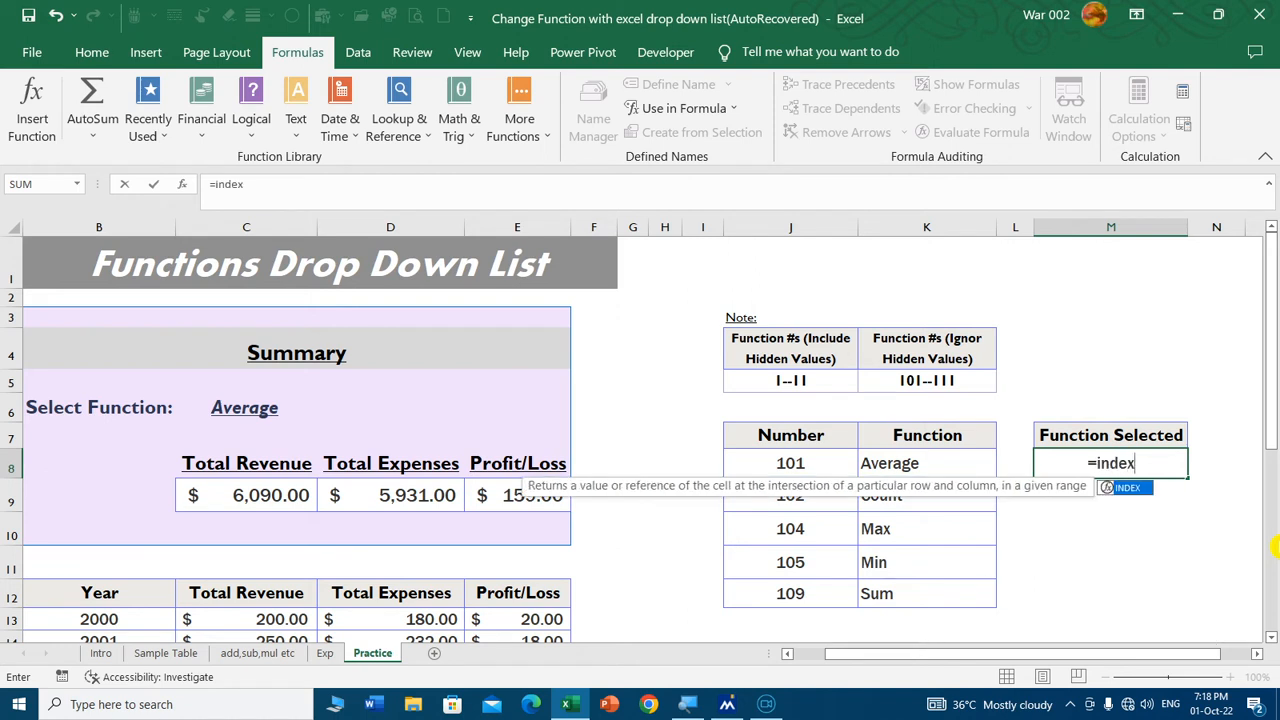
key(Tab)
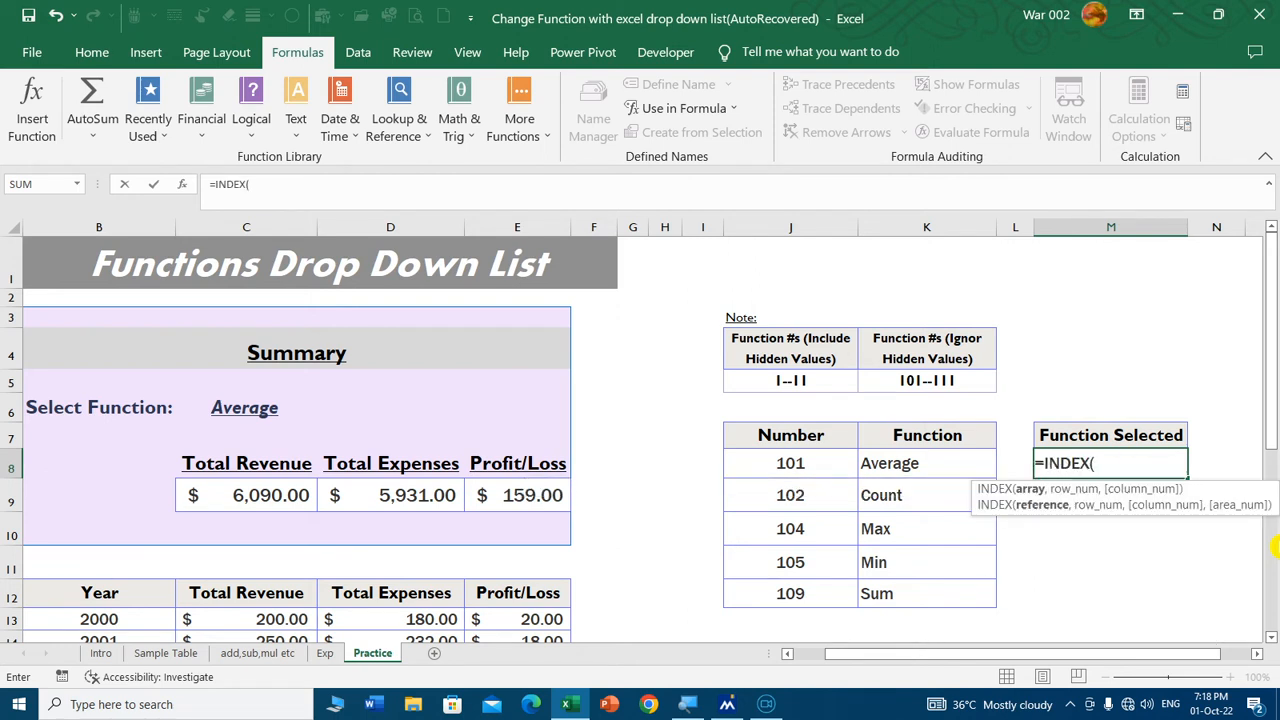
drag(1188, 667, 1213, 669)
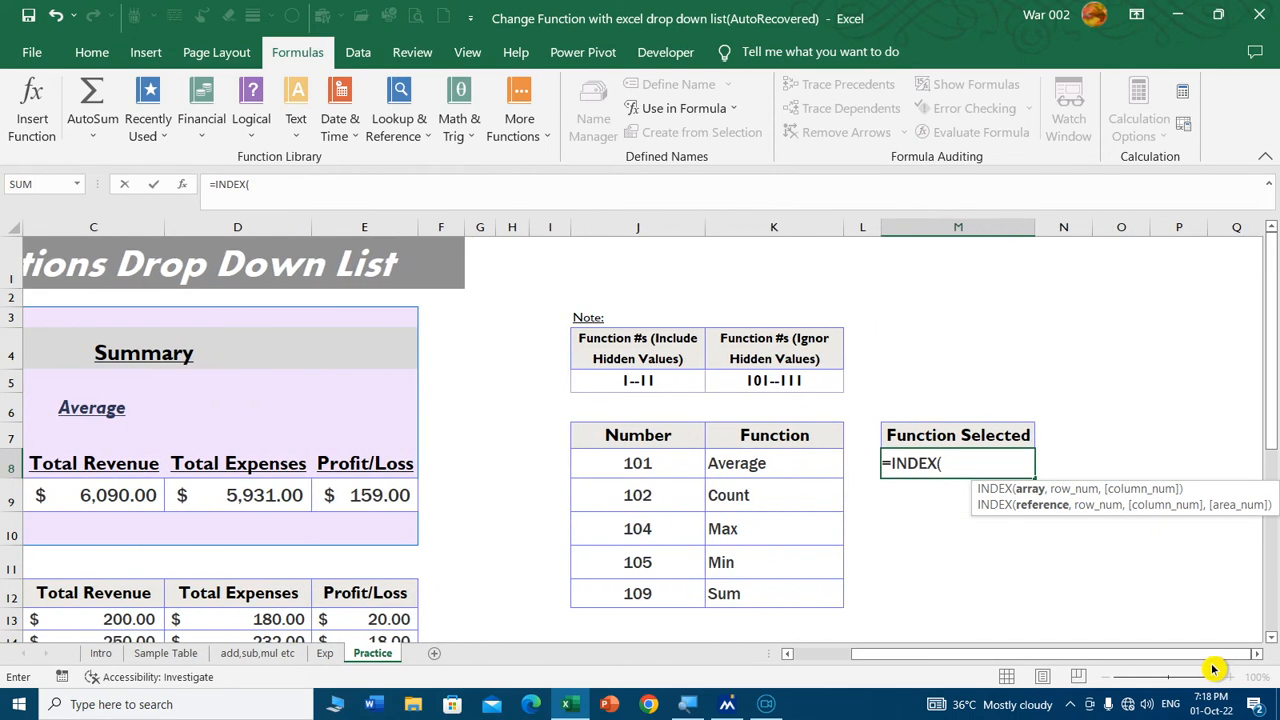
- Enter the named range function_num as the array argument of the INDEX formula in M8
text(fun)
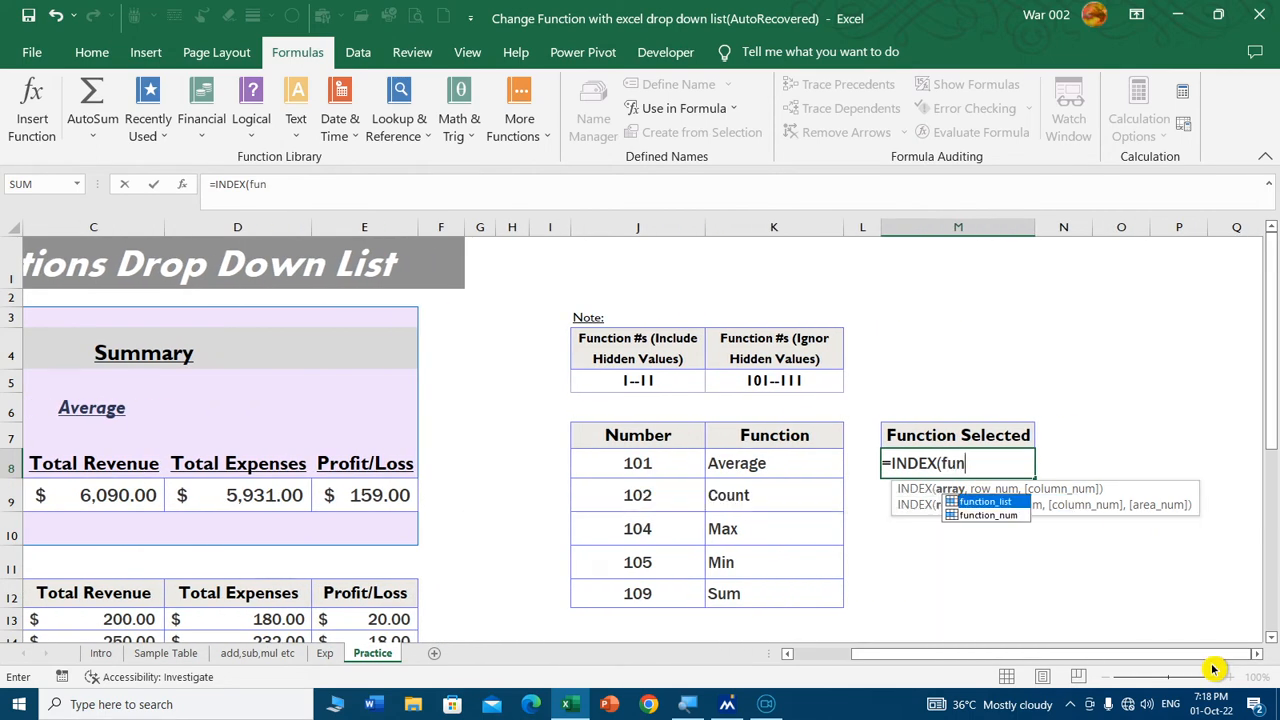
key(Return)
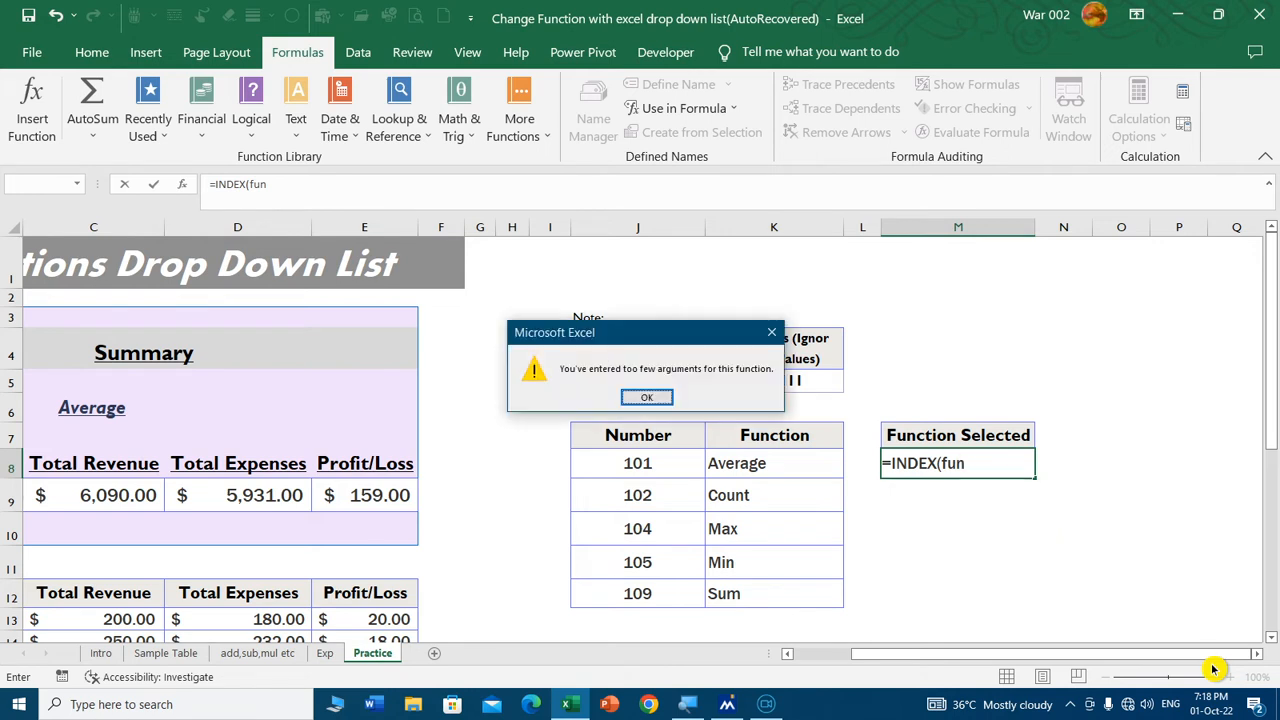
key(Return)
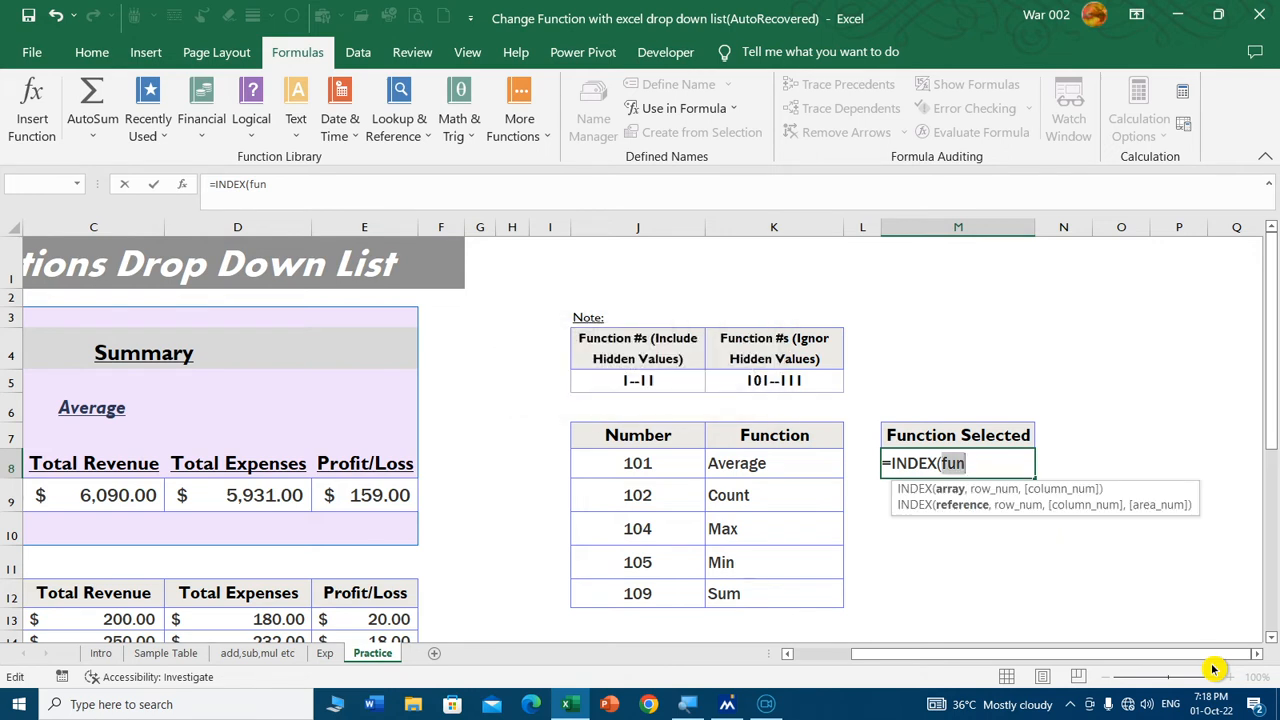
key(BackSpace)
key(BackSpace)
text((fun)
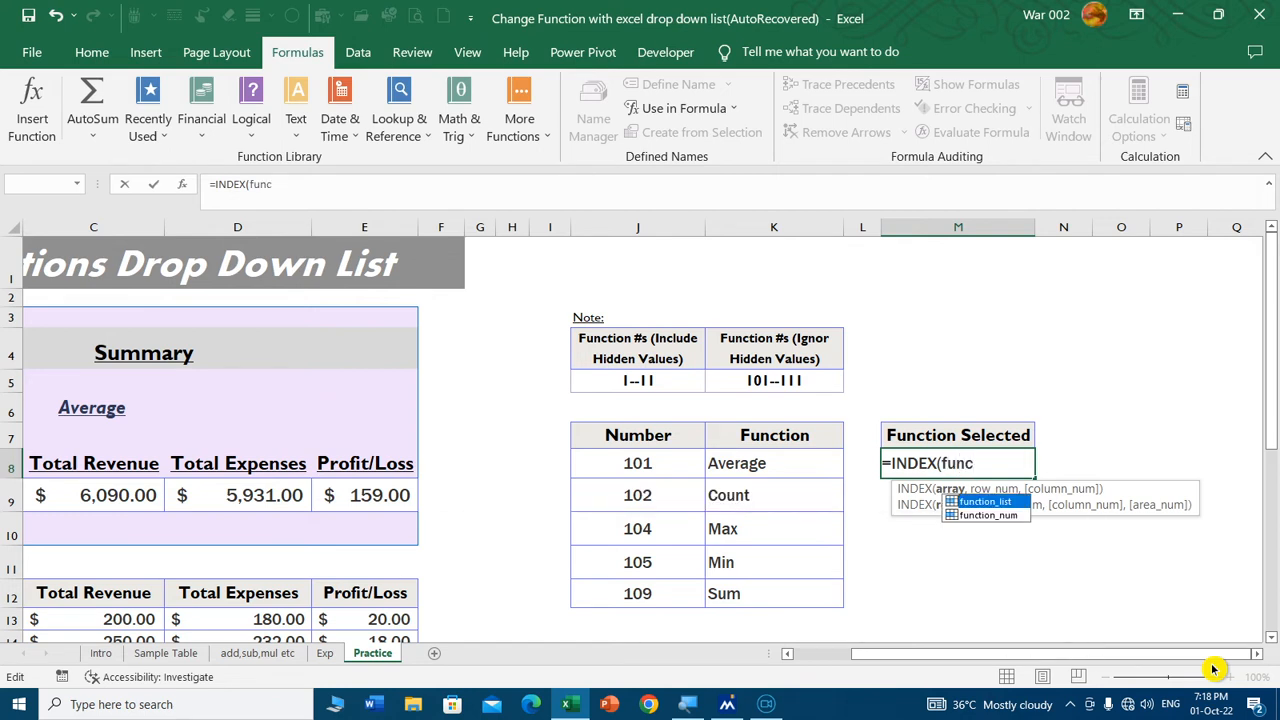
text(c)
key(Down)
key(Tab)
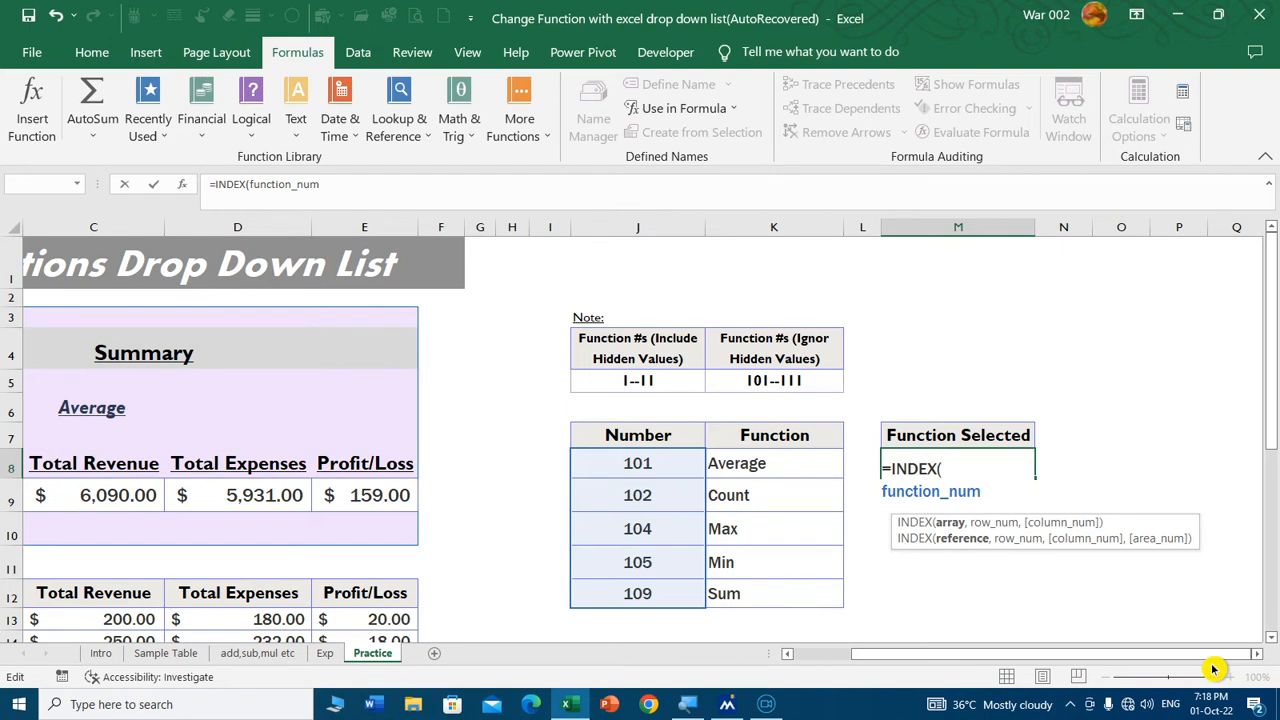
text(,)
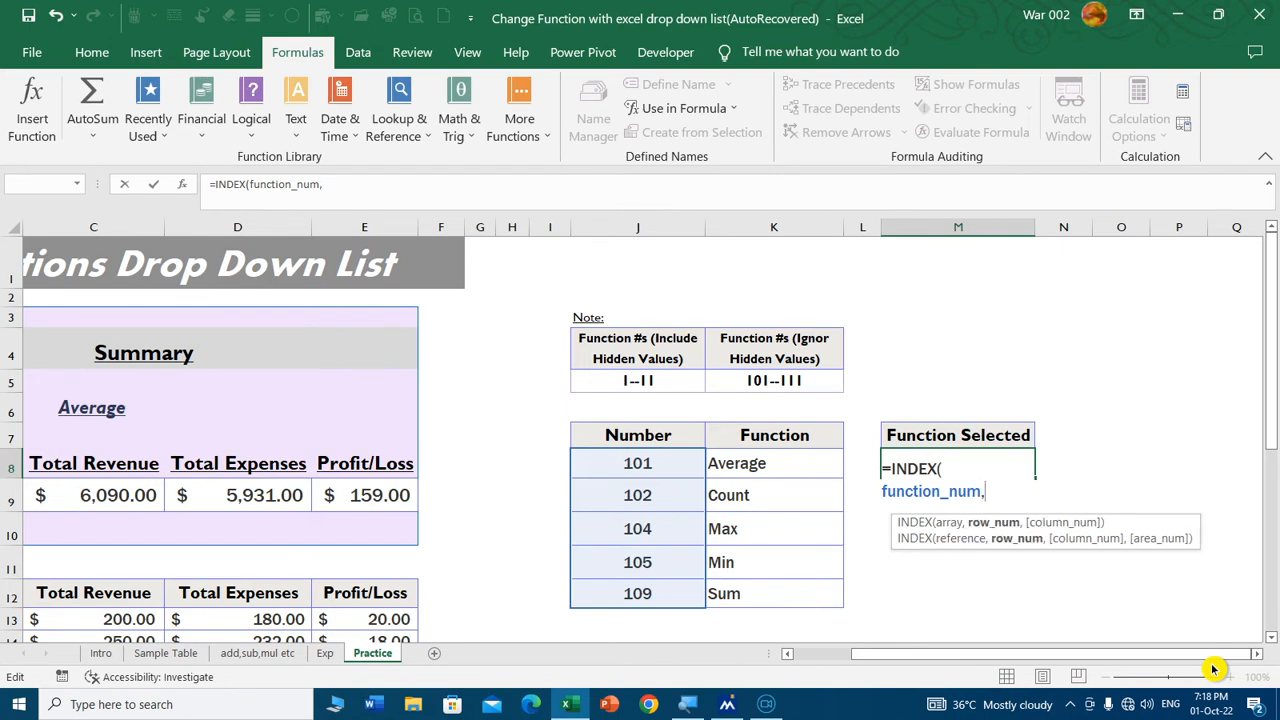
- Nest a MATCH function as the row number of the INDEX formula, with absolute reference $C$6 as its lookup value
text(match)
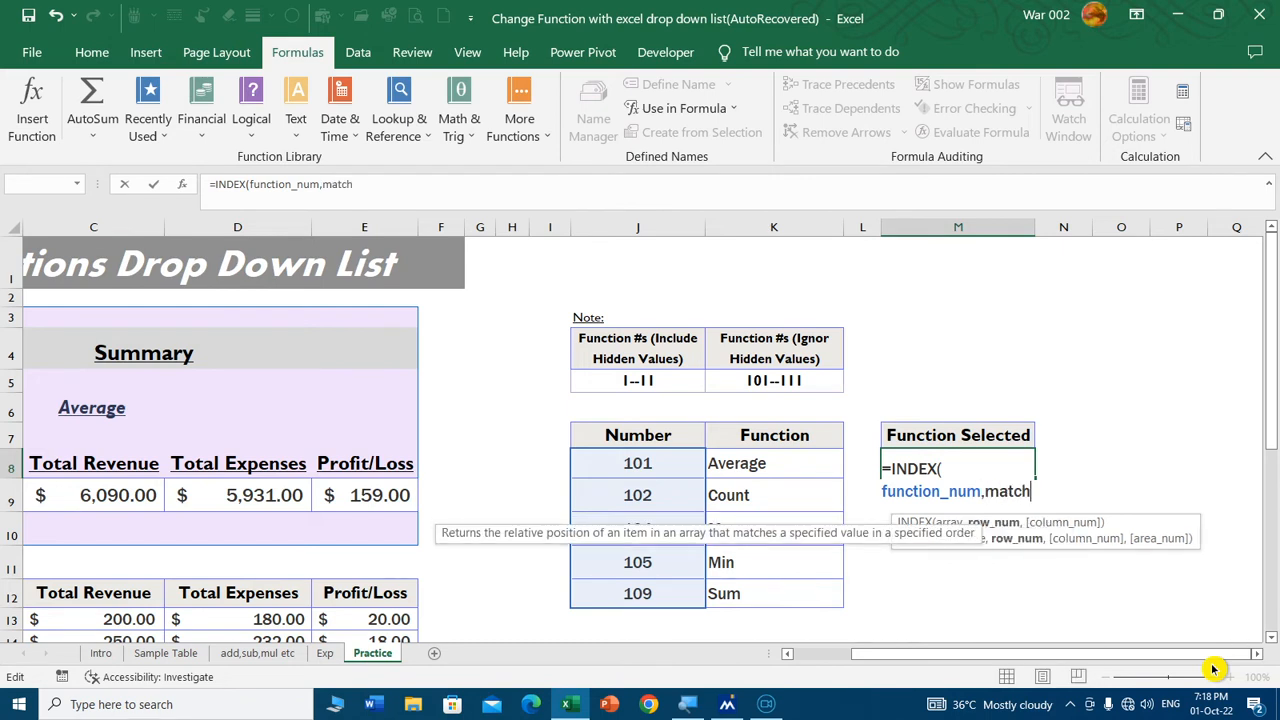
key(Tab)
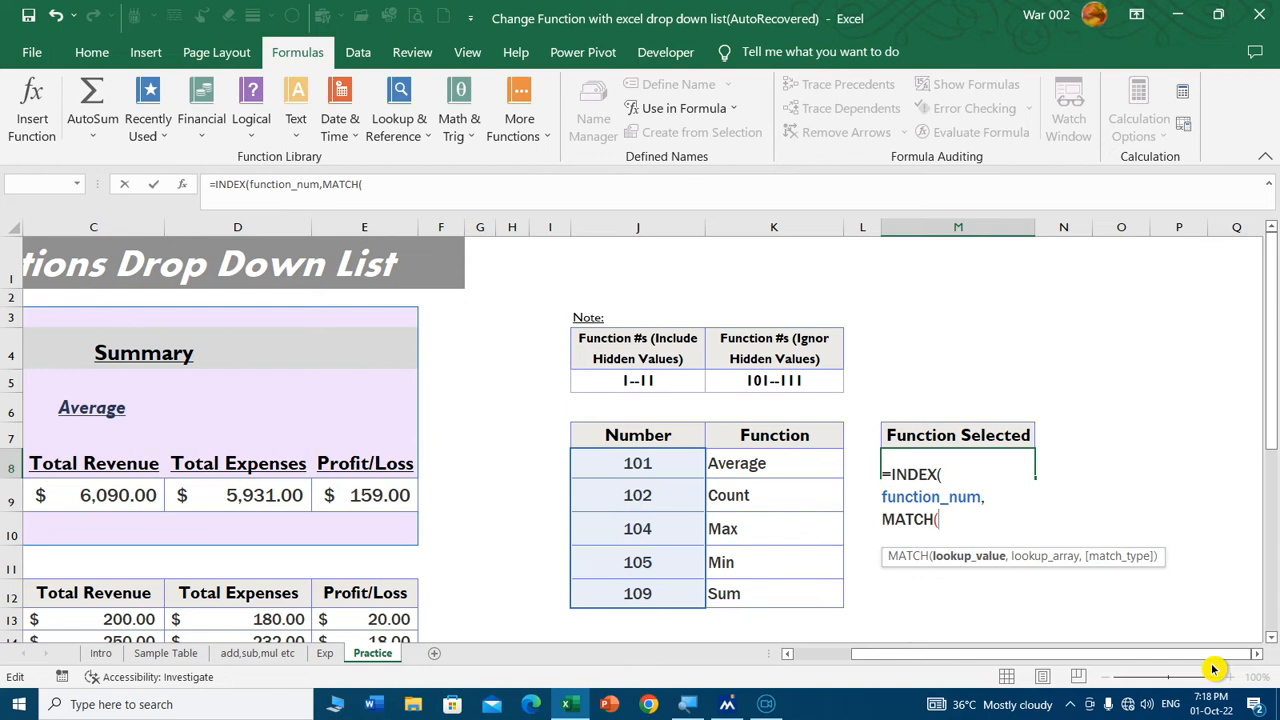
click(815, 655)
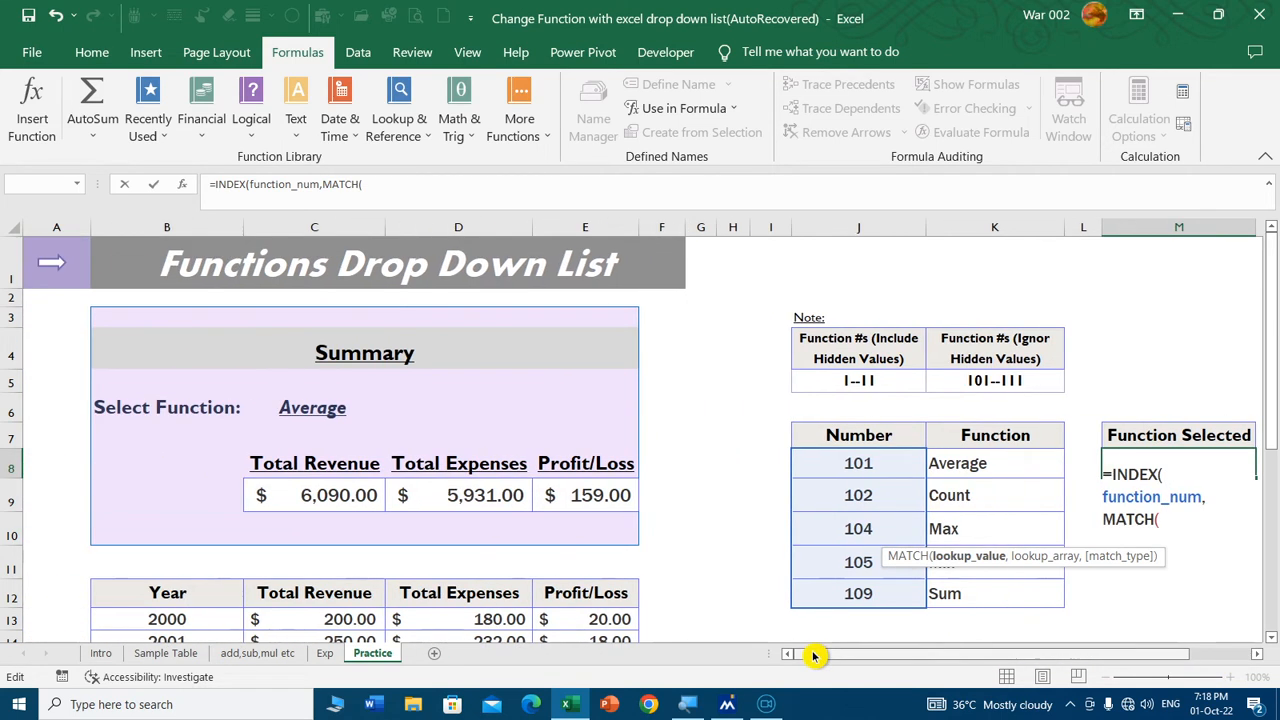
click(322, 407)
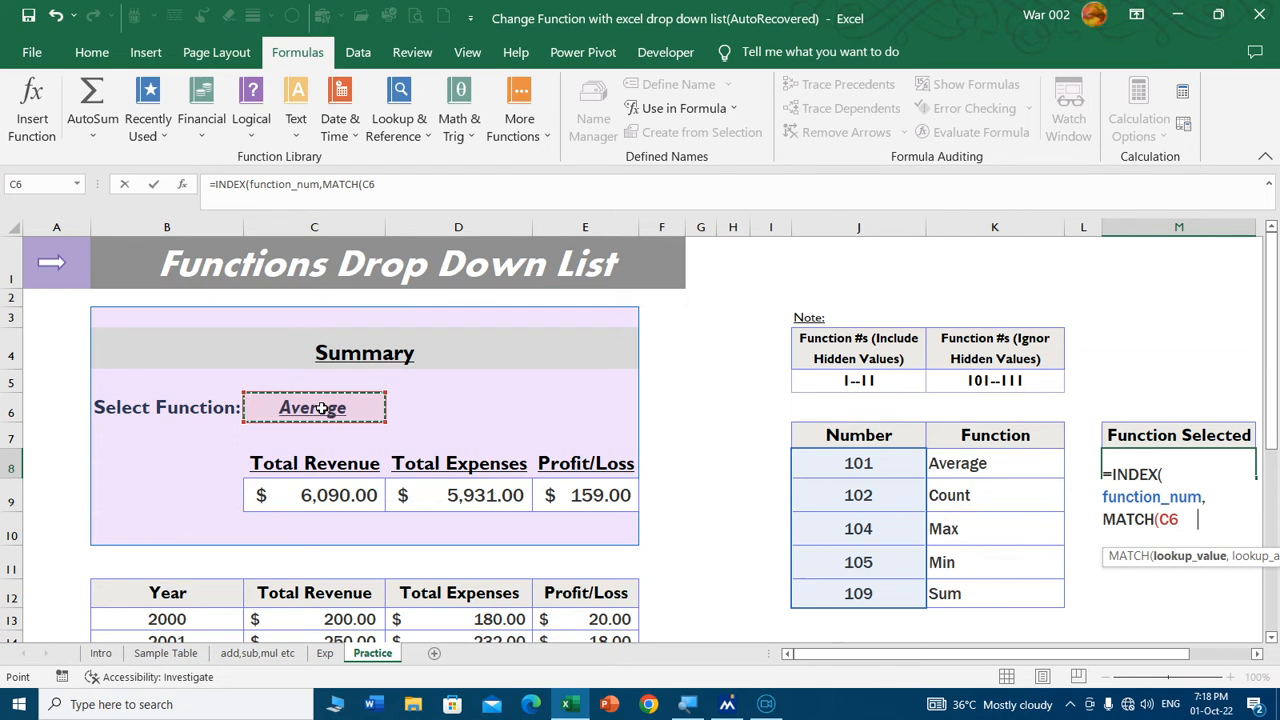
key(F4)
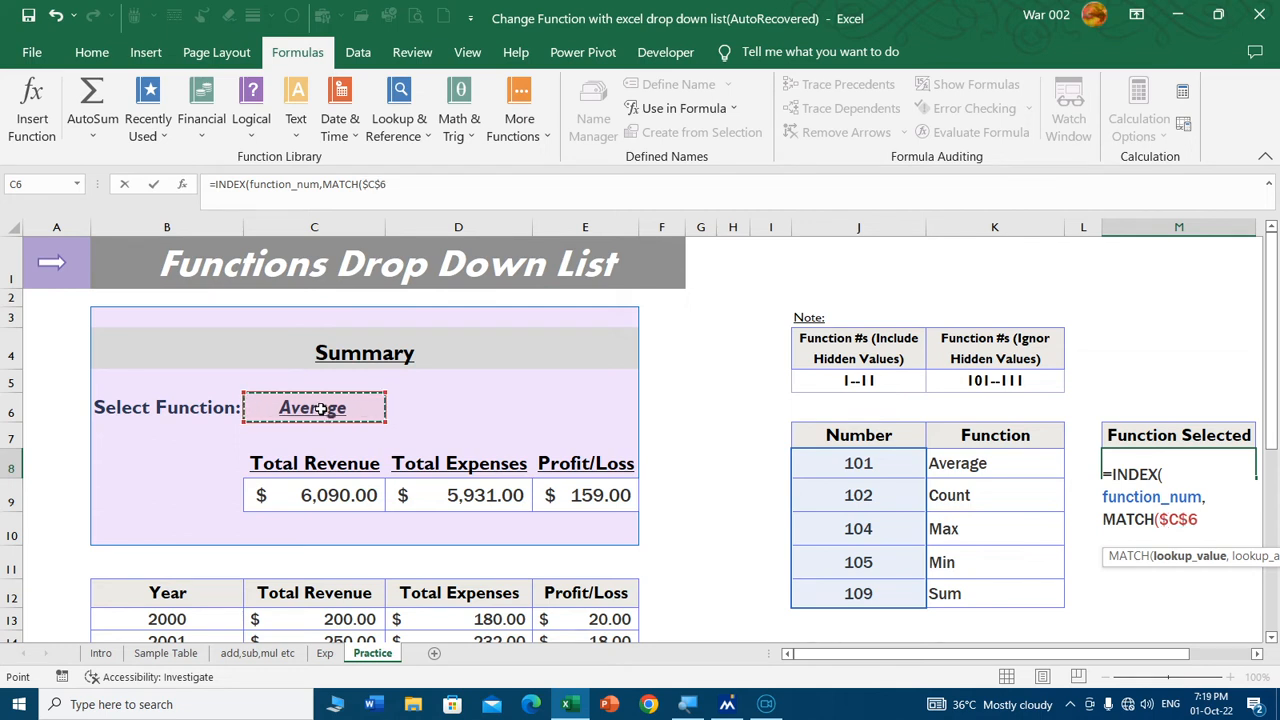
text(,)
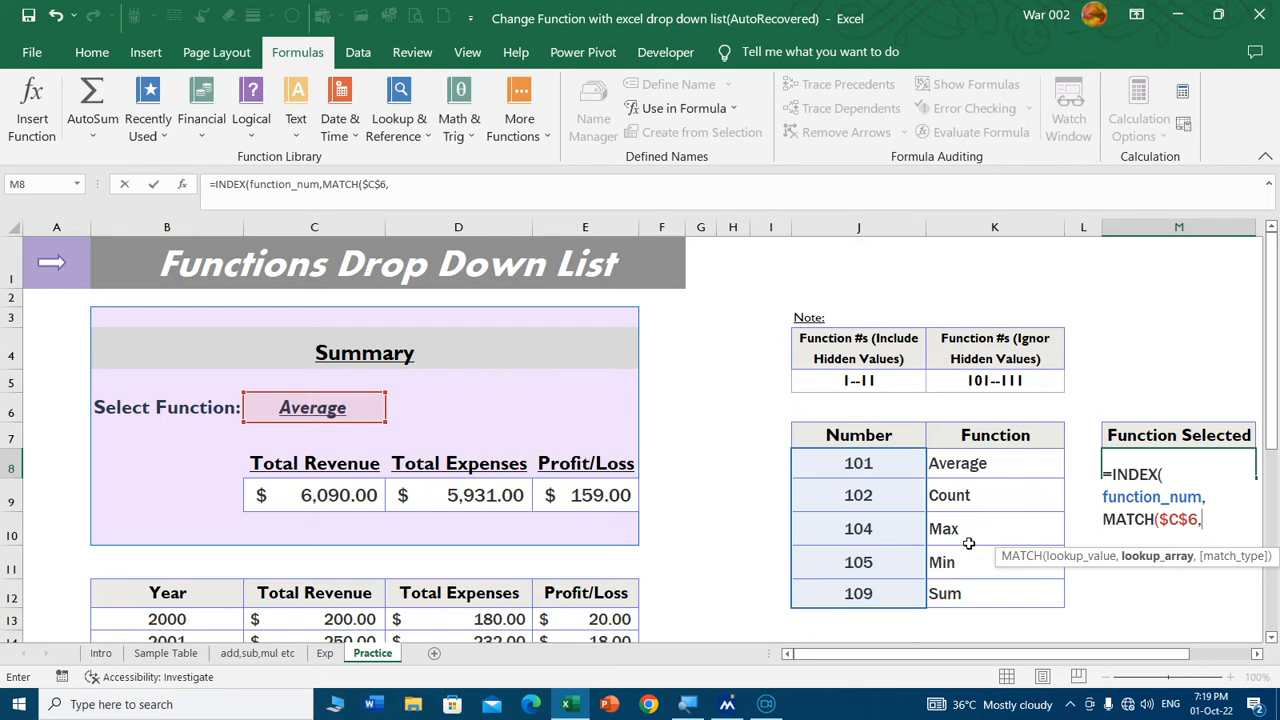
- Complete the MATCH function with the named range function_list as lookup array and 0 for an exact match
text(functio)
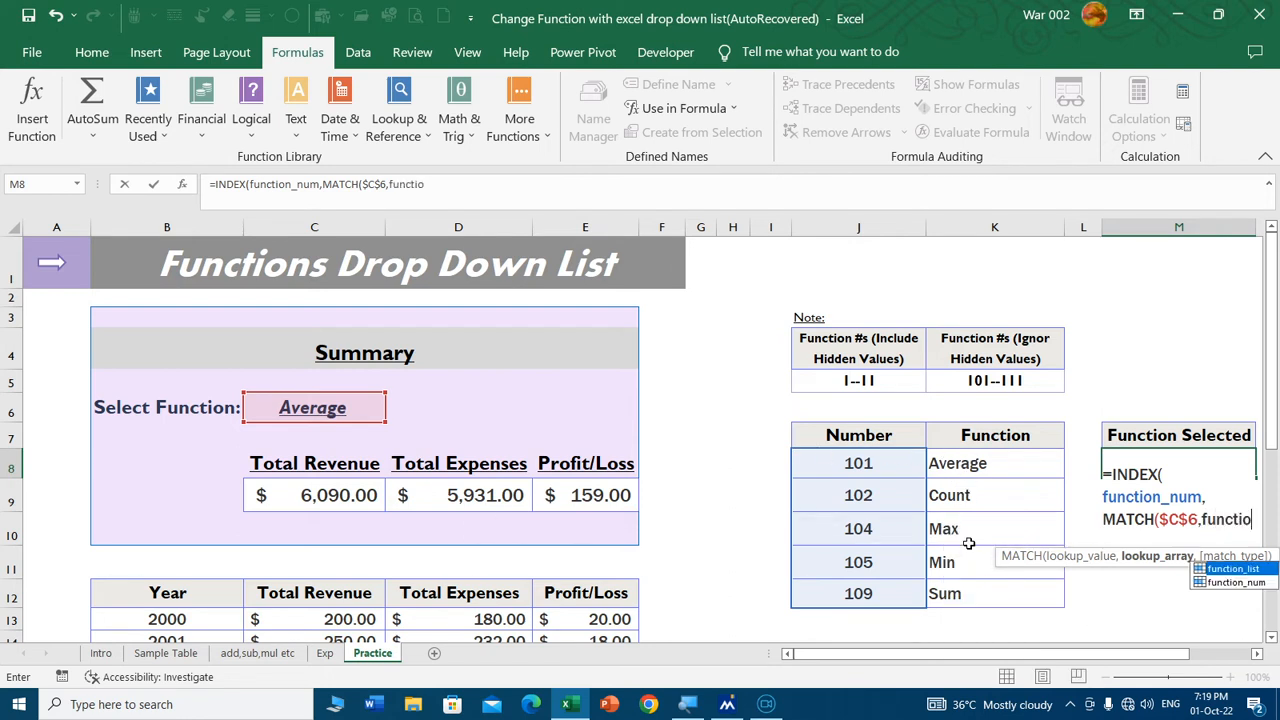
text(n)
key(Tab)
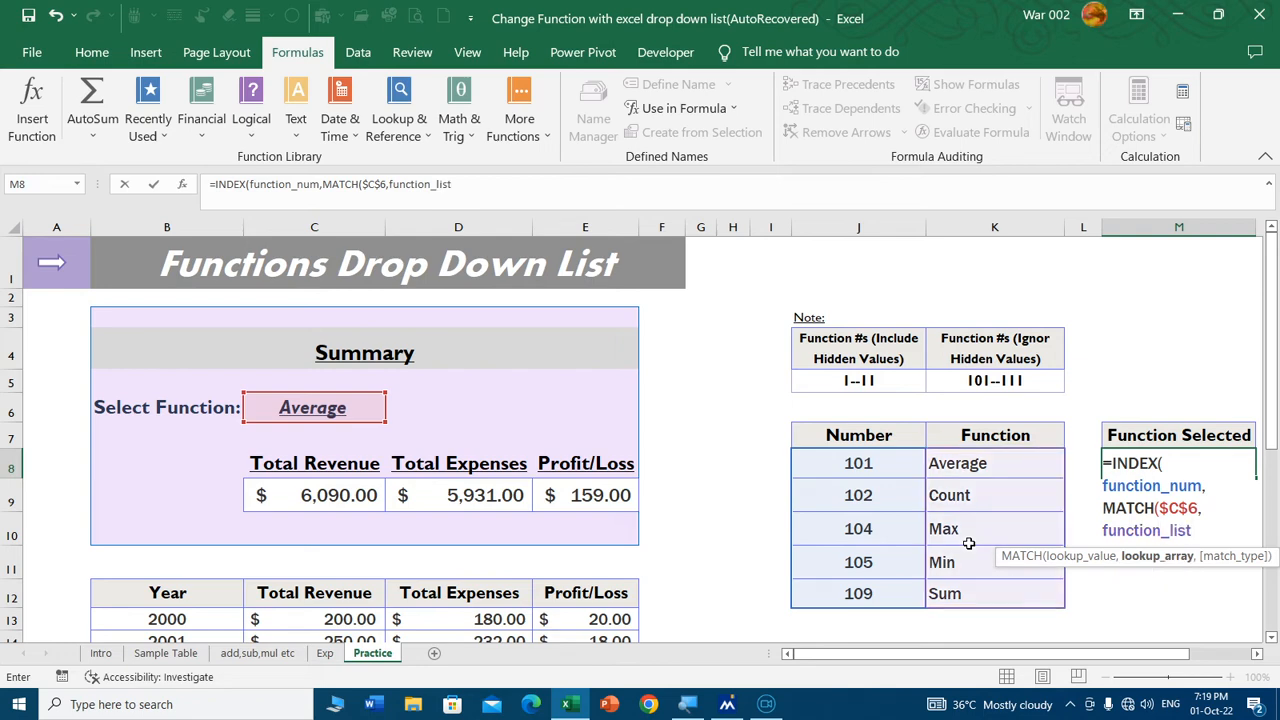
text(,)
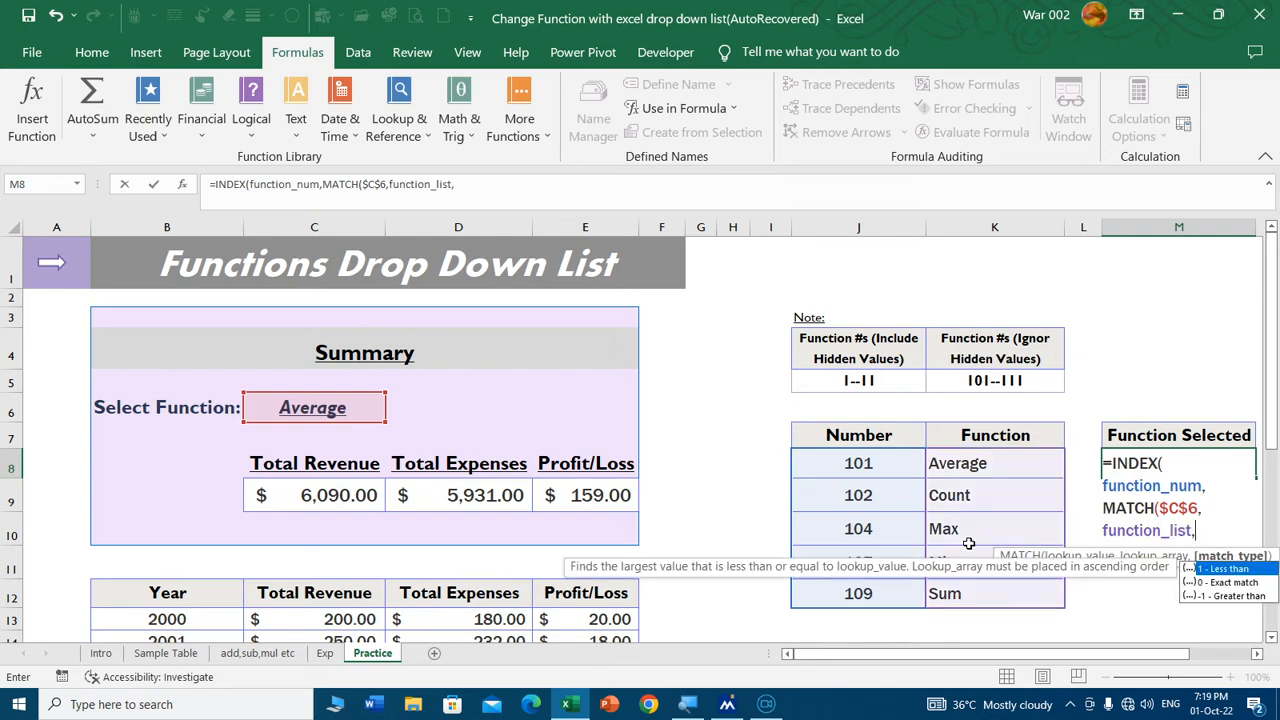
drag(1168, 657, 1255, 657)
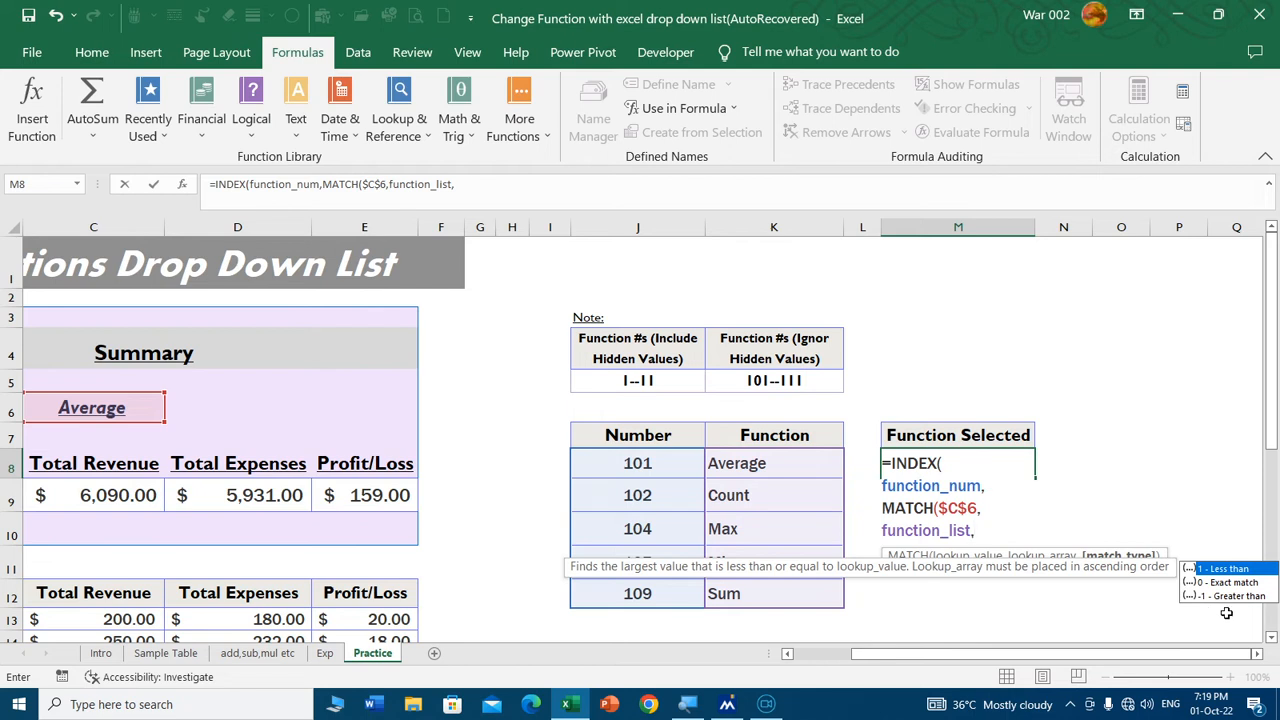
text(0)
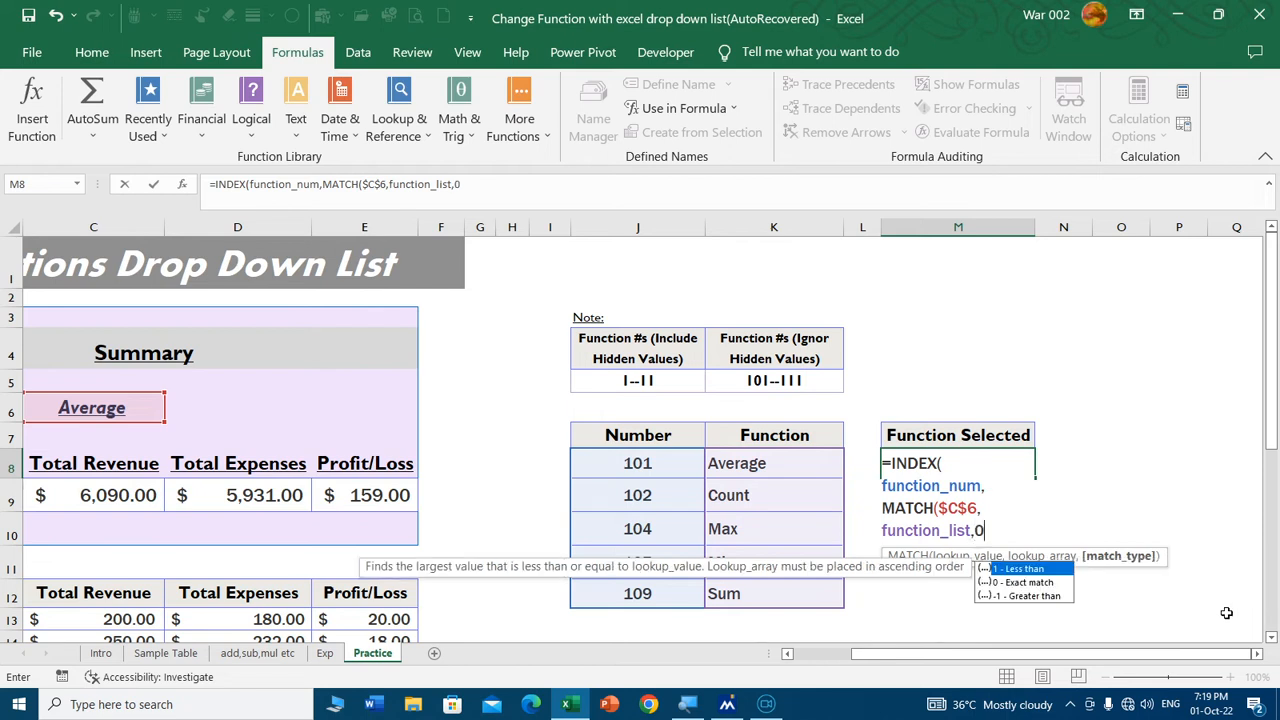
text())
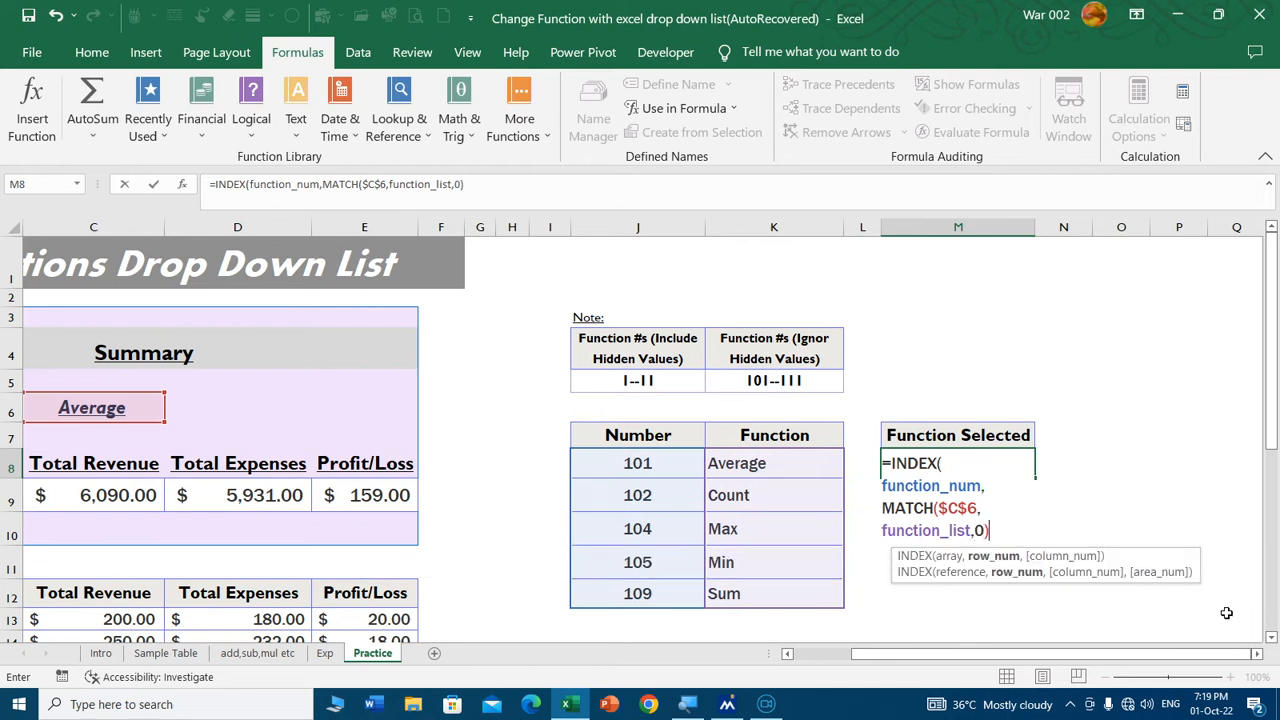
- Decline the suggested formula correction, add the missing closing parenthesis of INDEX manually, and commit the formula in M8
key(Return)
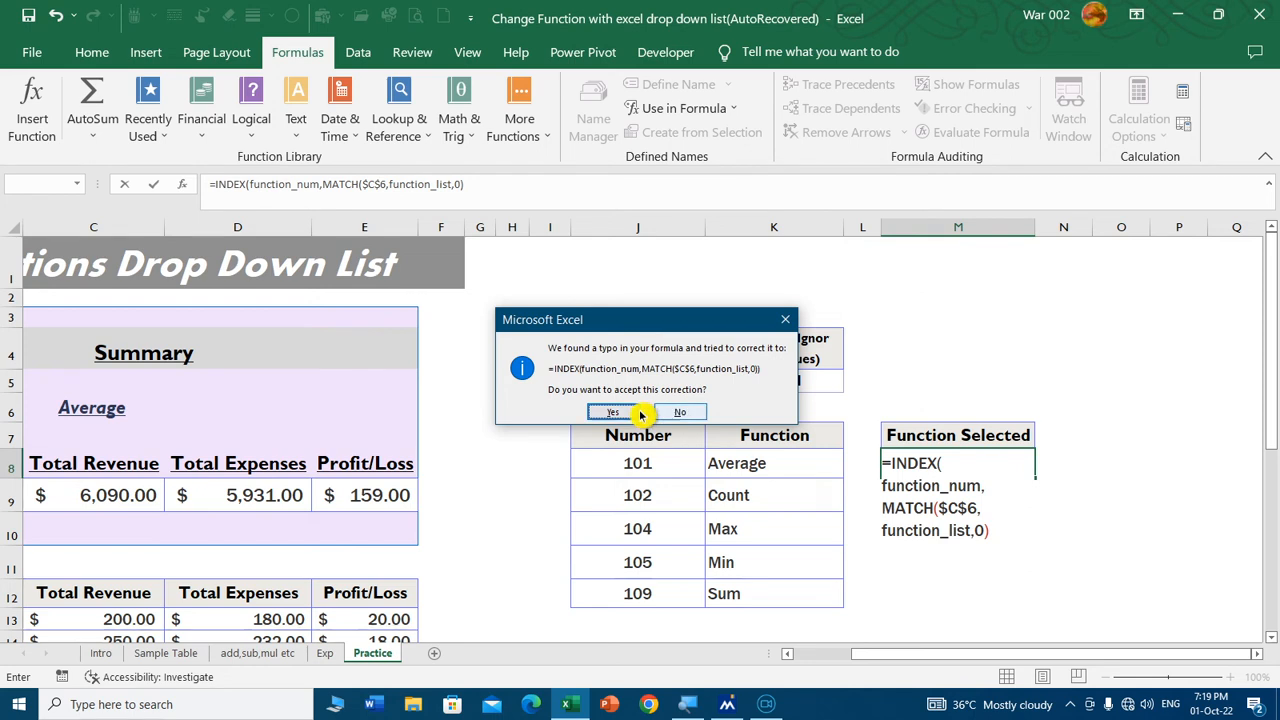
click(676, 414)
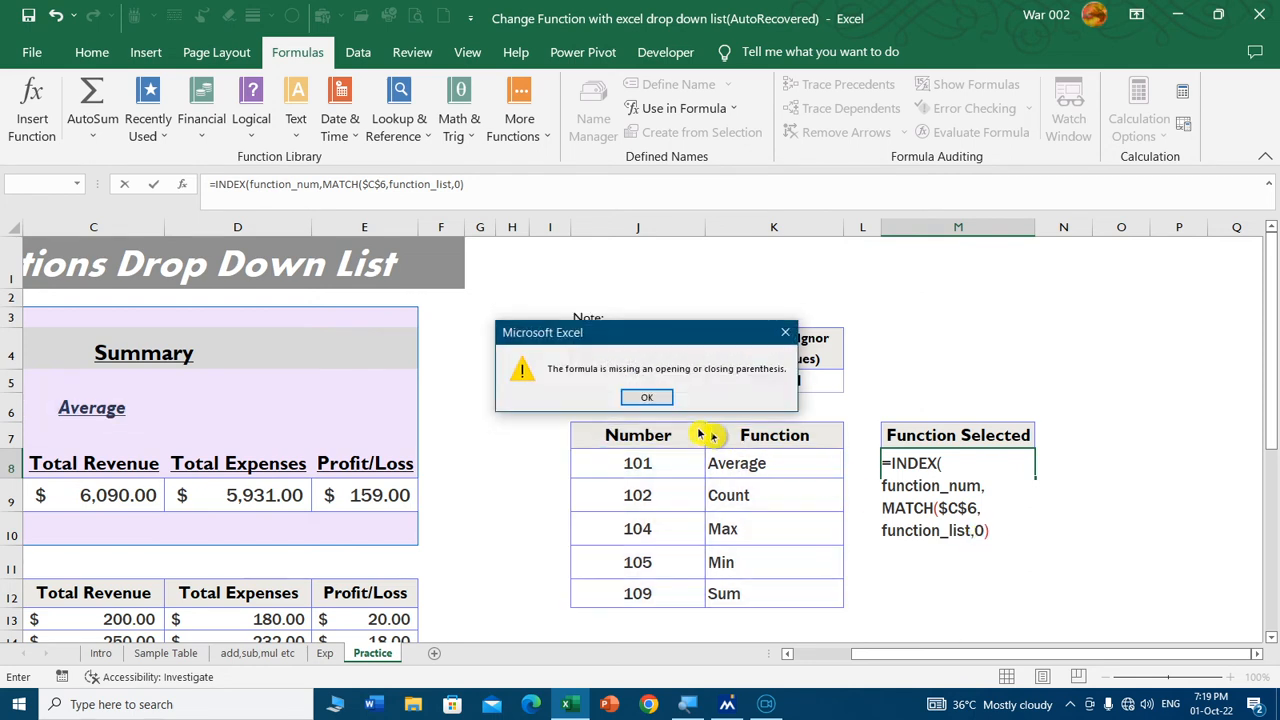
click(647, 397)
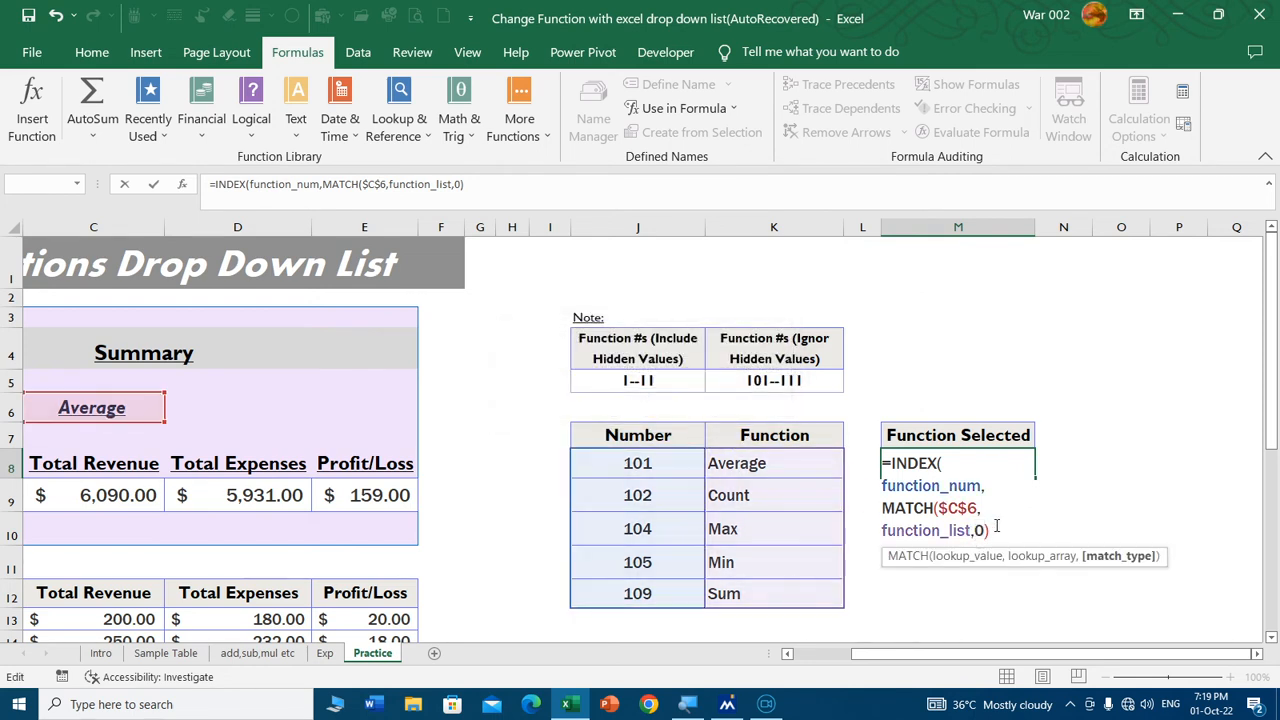
click(997, 527)
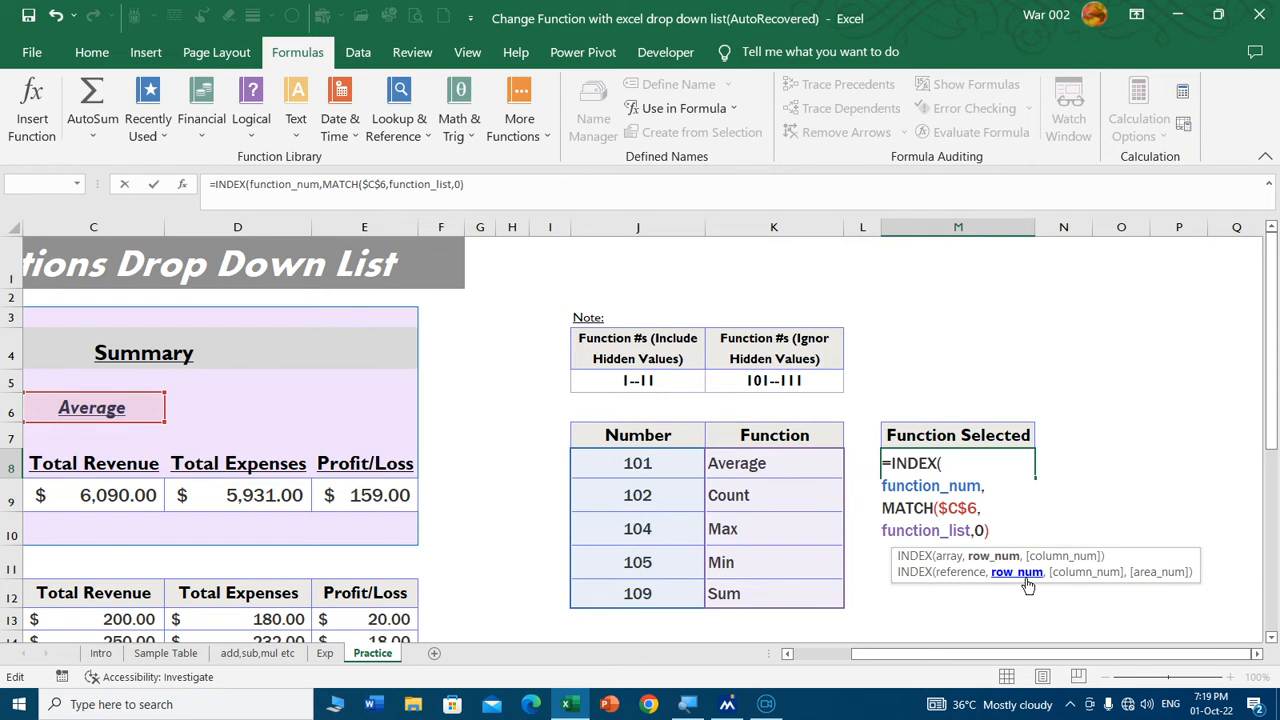
text())
key(Return)
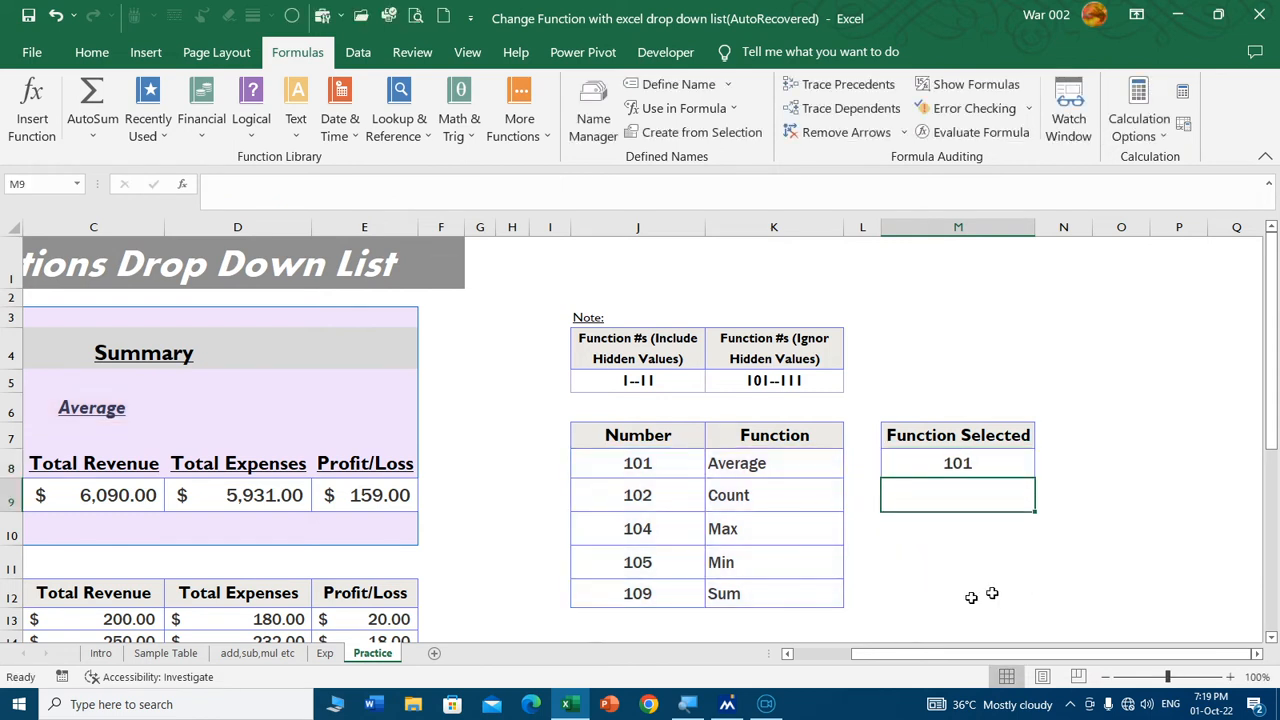
- Widen column M around the Function Selected table and review the INDEX/MATCH formula in M8 without changing it
click(837, 655)
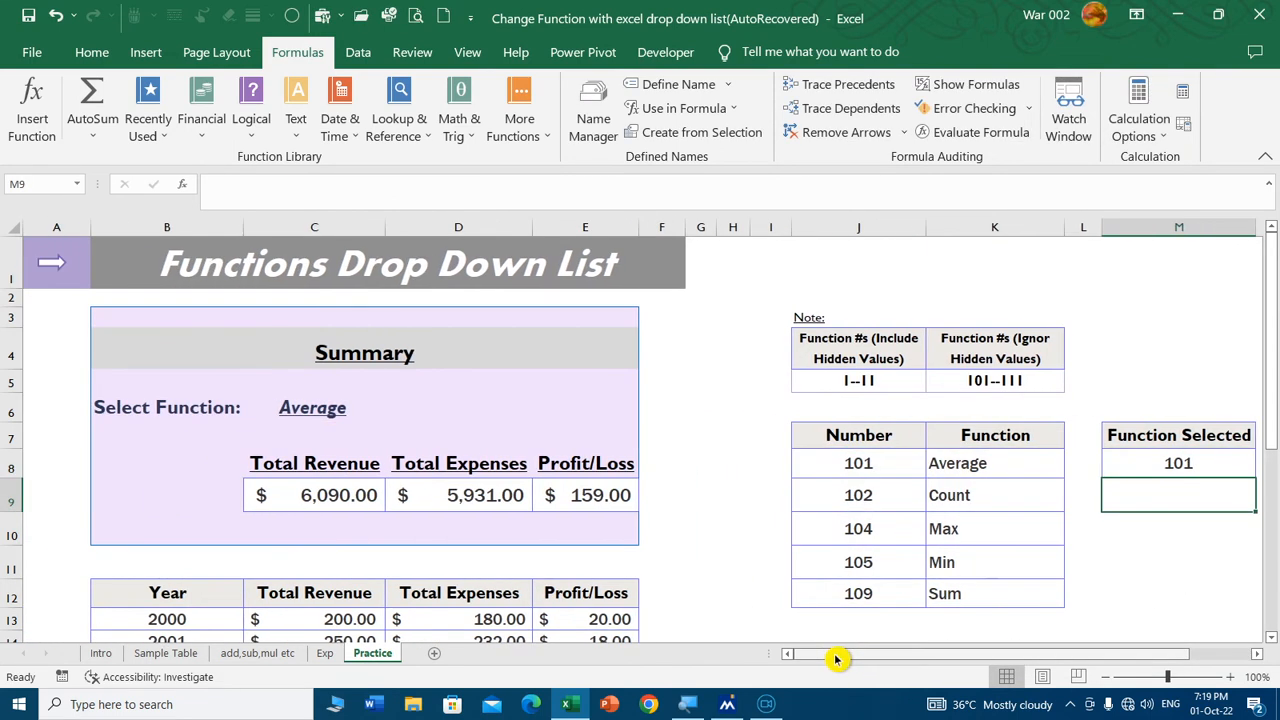
drag(1019, 657, 1096, 657)
click(1057, 463)
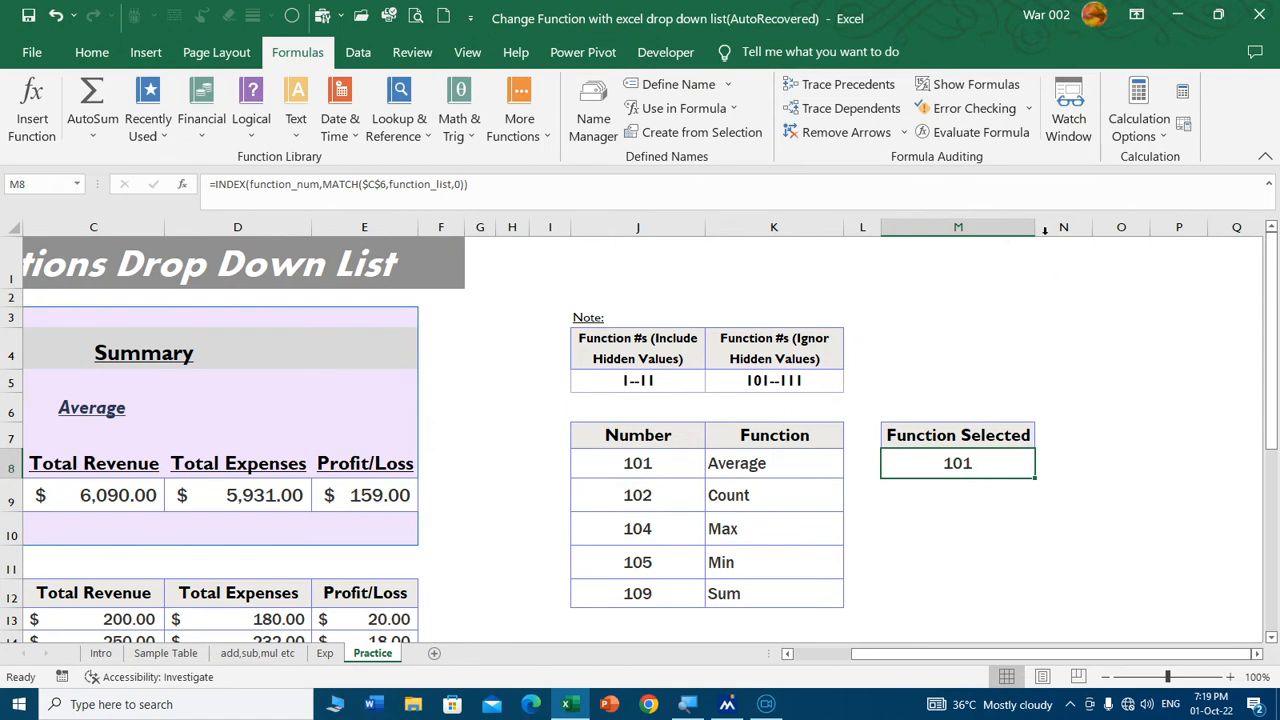
double_click(1038, 228)
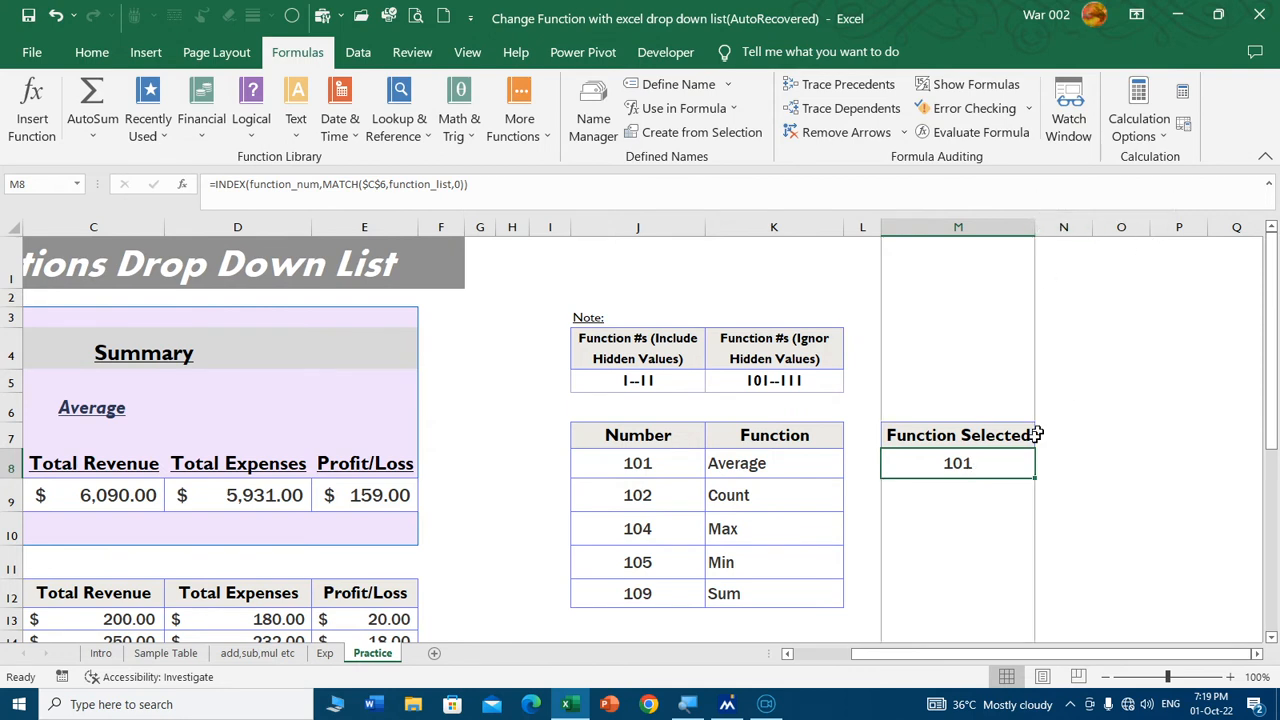
double_click(975, 468)
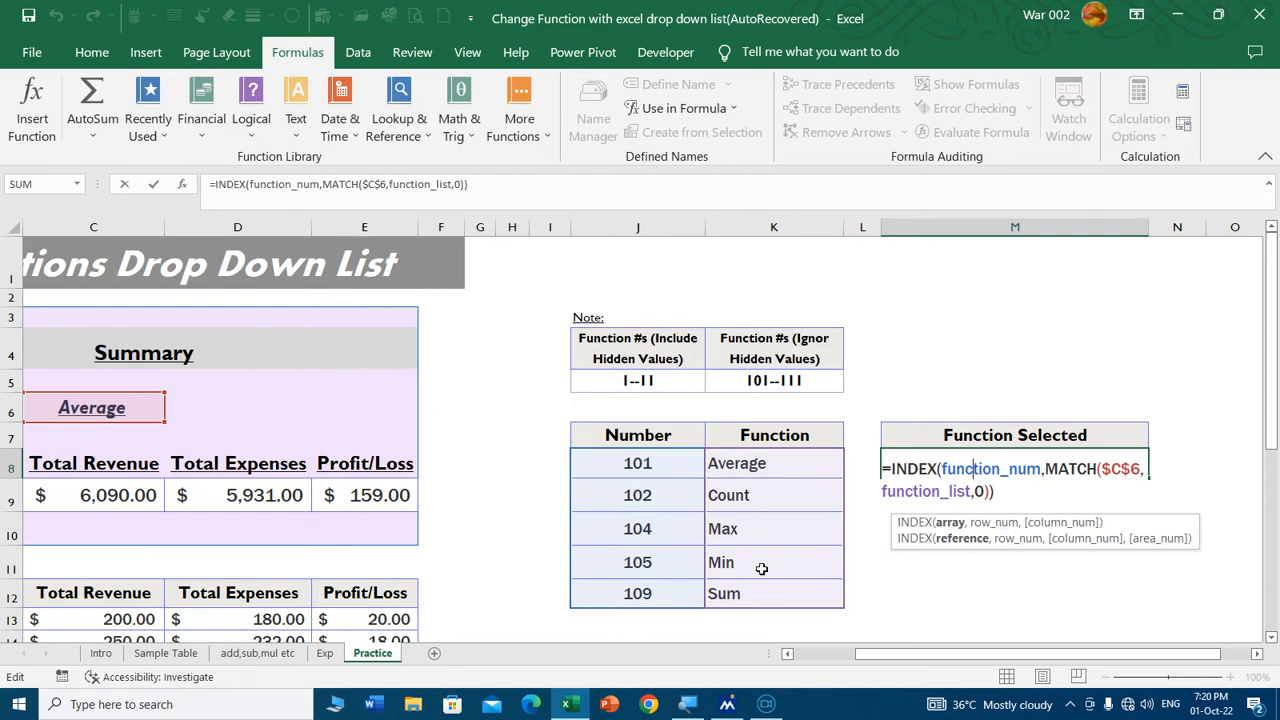
key(ctrl+Return)
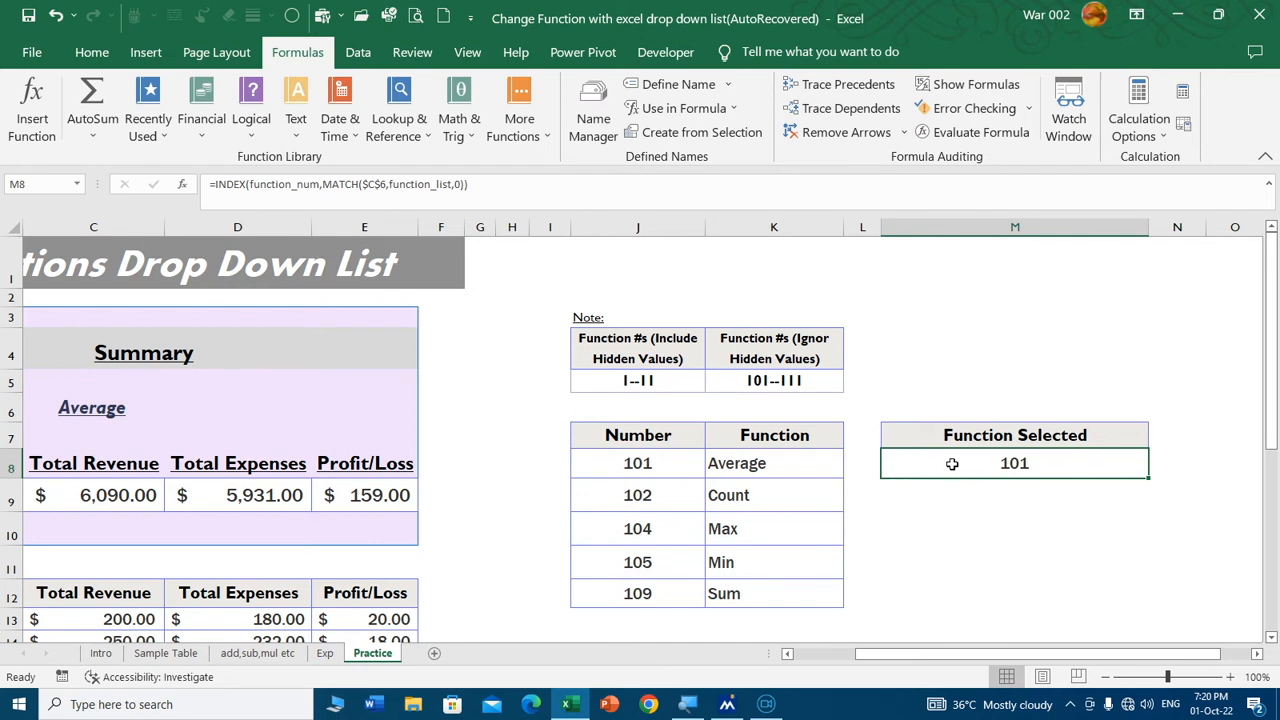
- Start a data validation rule for the Select Function cell C6 that allows a List
click(79, 411)
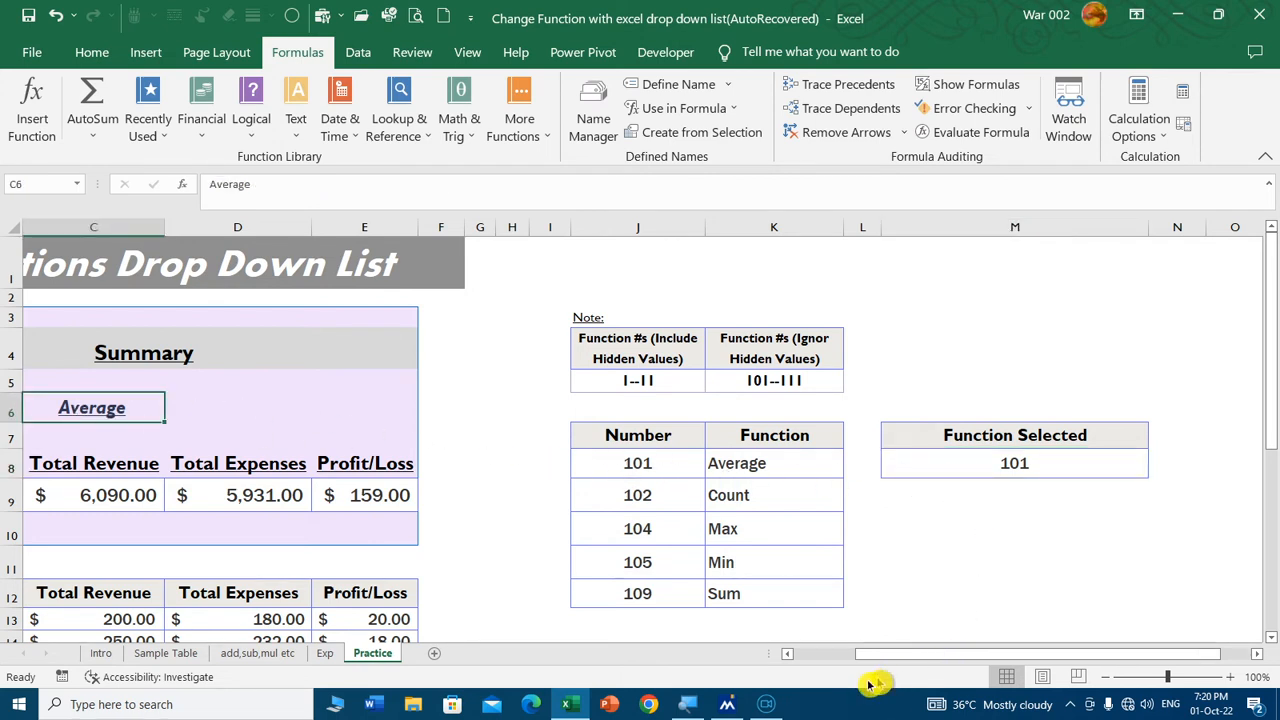
click(819, 657)
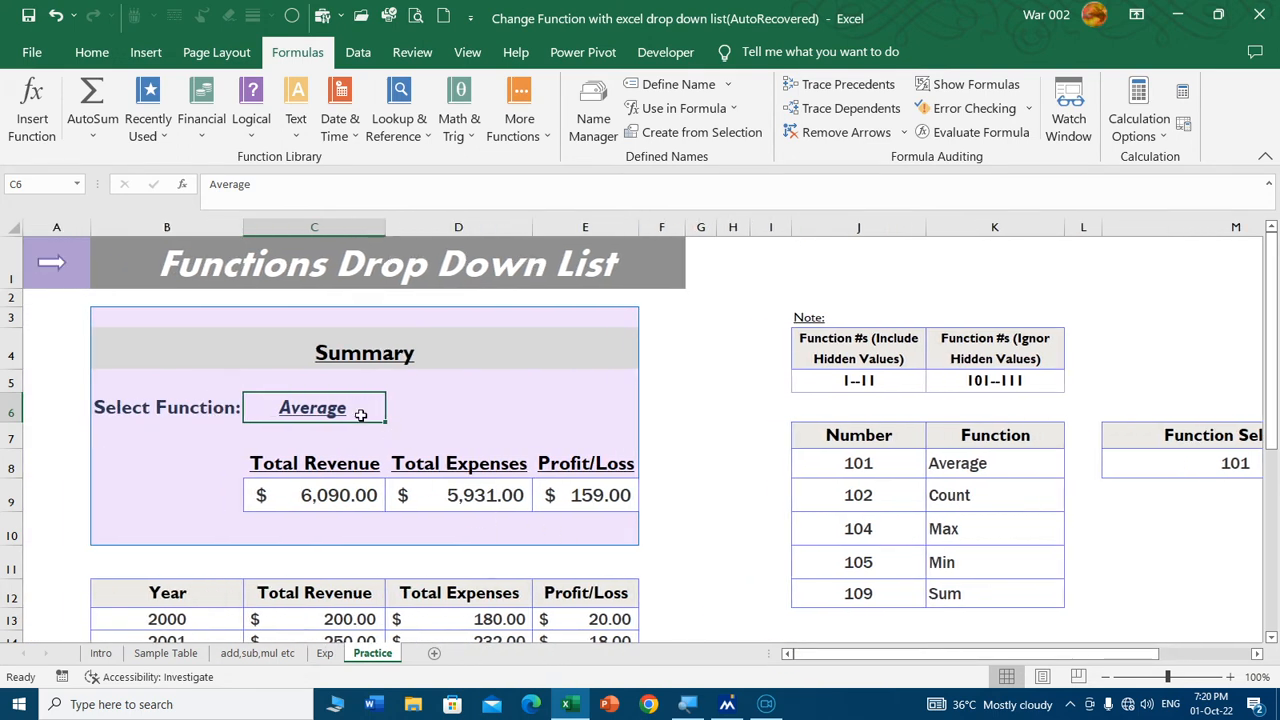
click(92, 51)
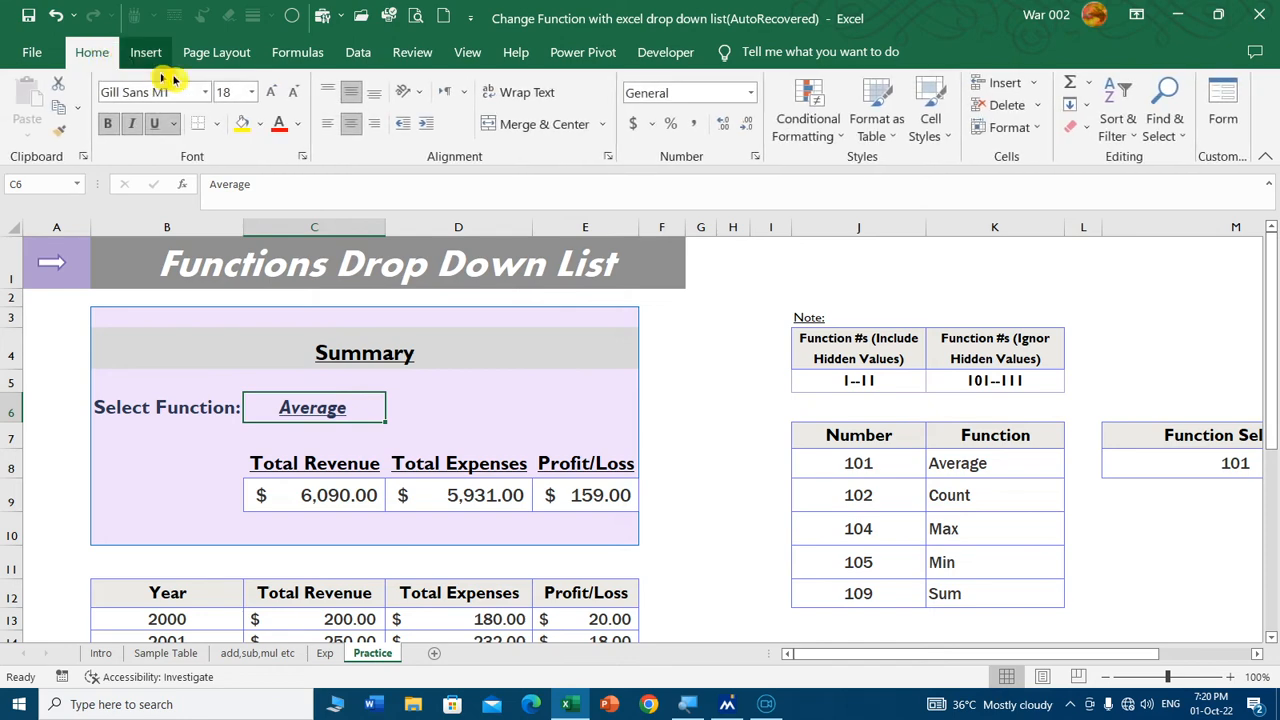
click(355, 52)
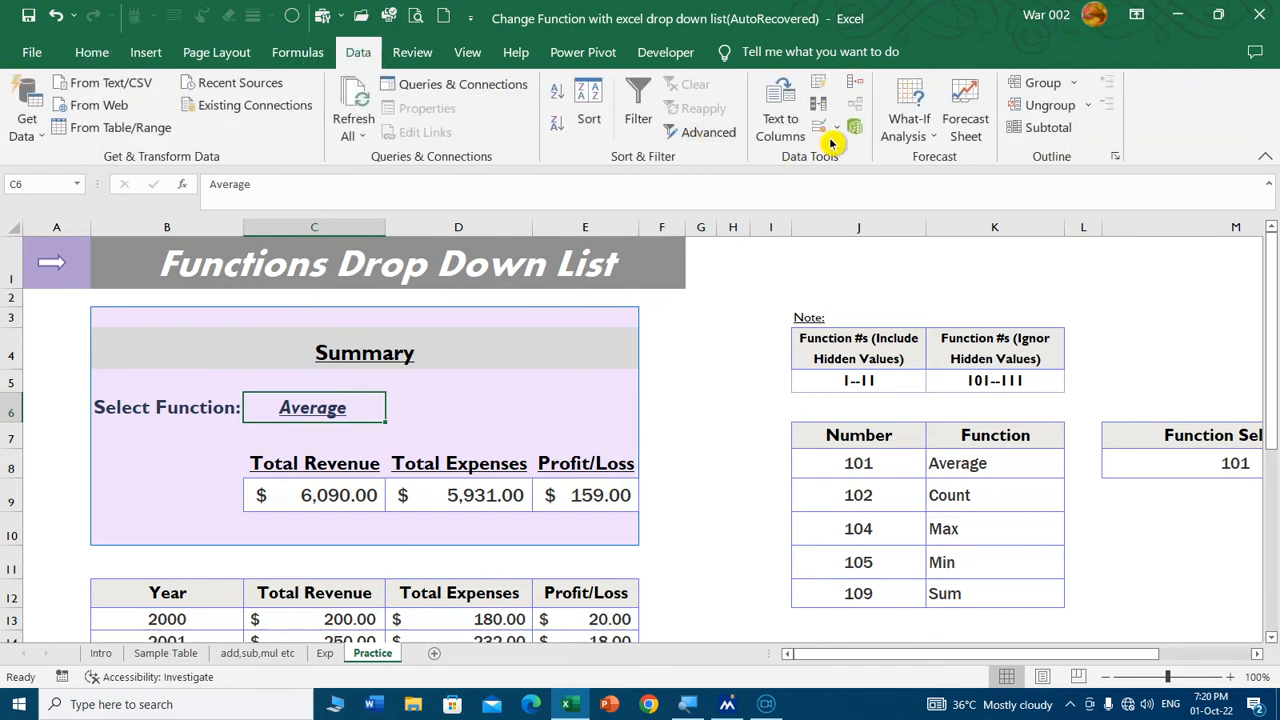
click(819, 127)
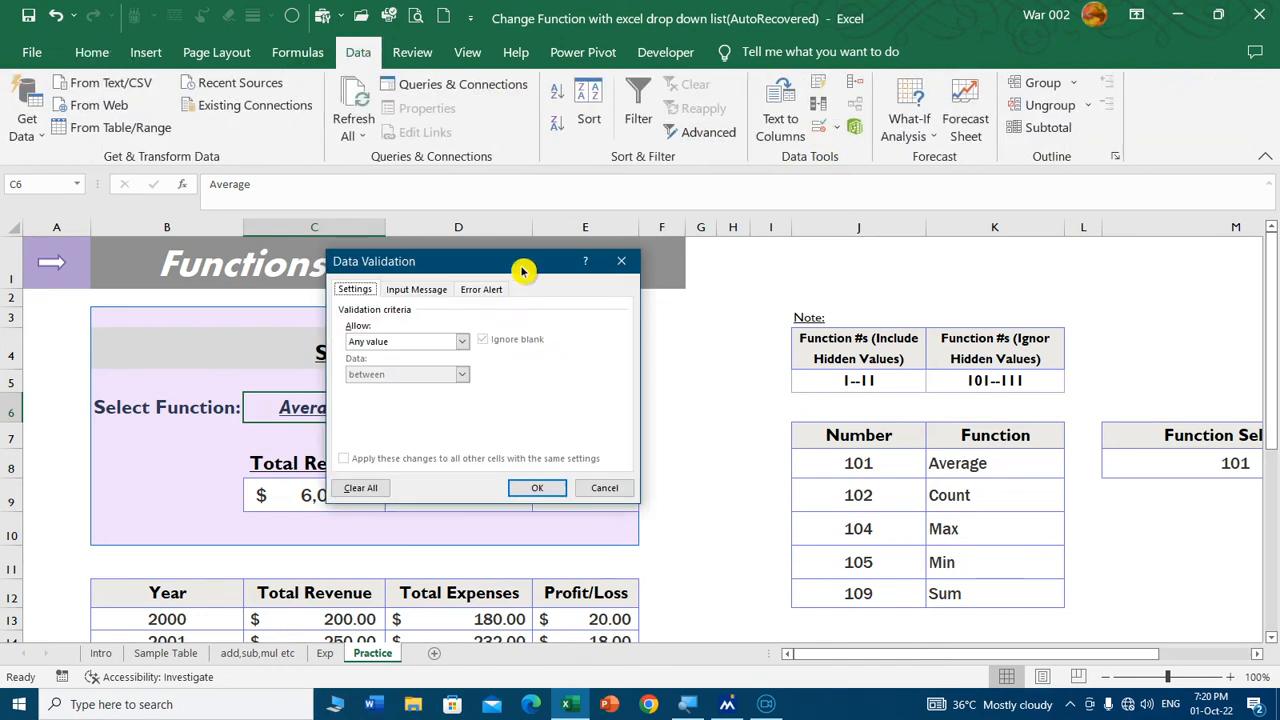
drag(522, 270, 793, 162)
click(680, 235)
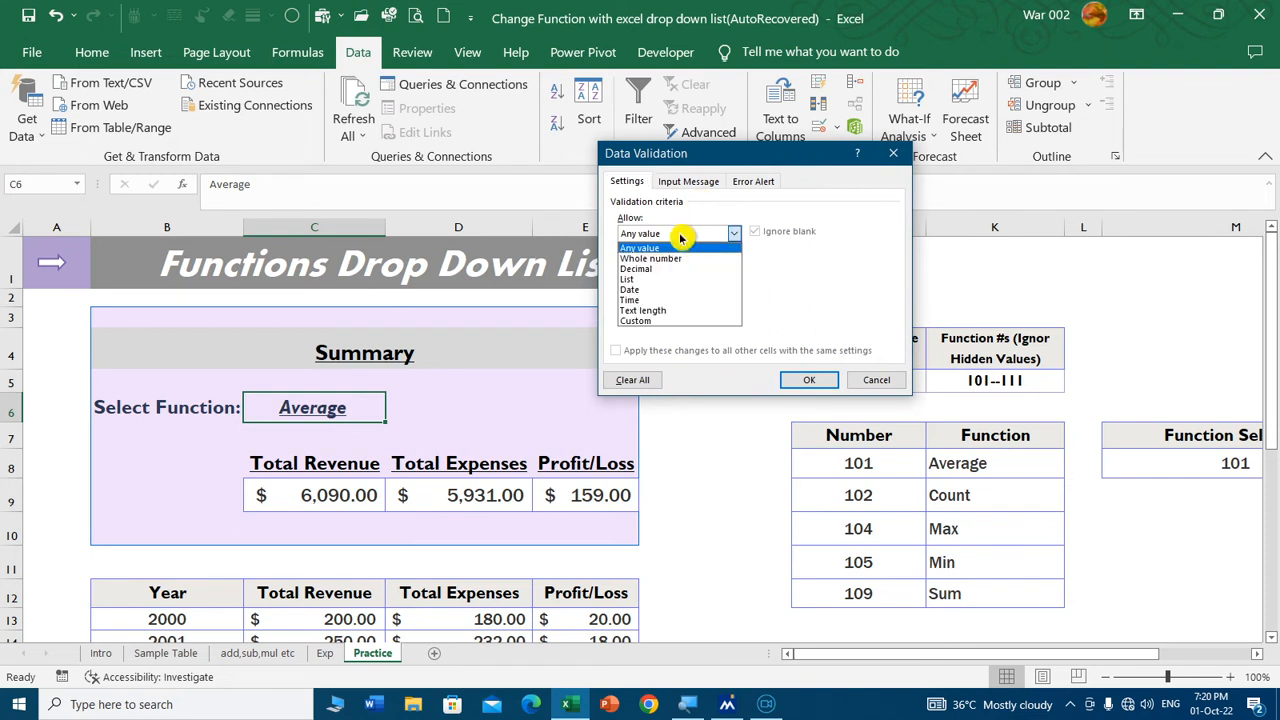
click(695, 279)
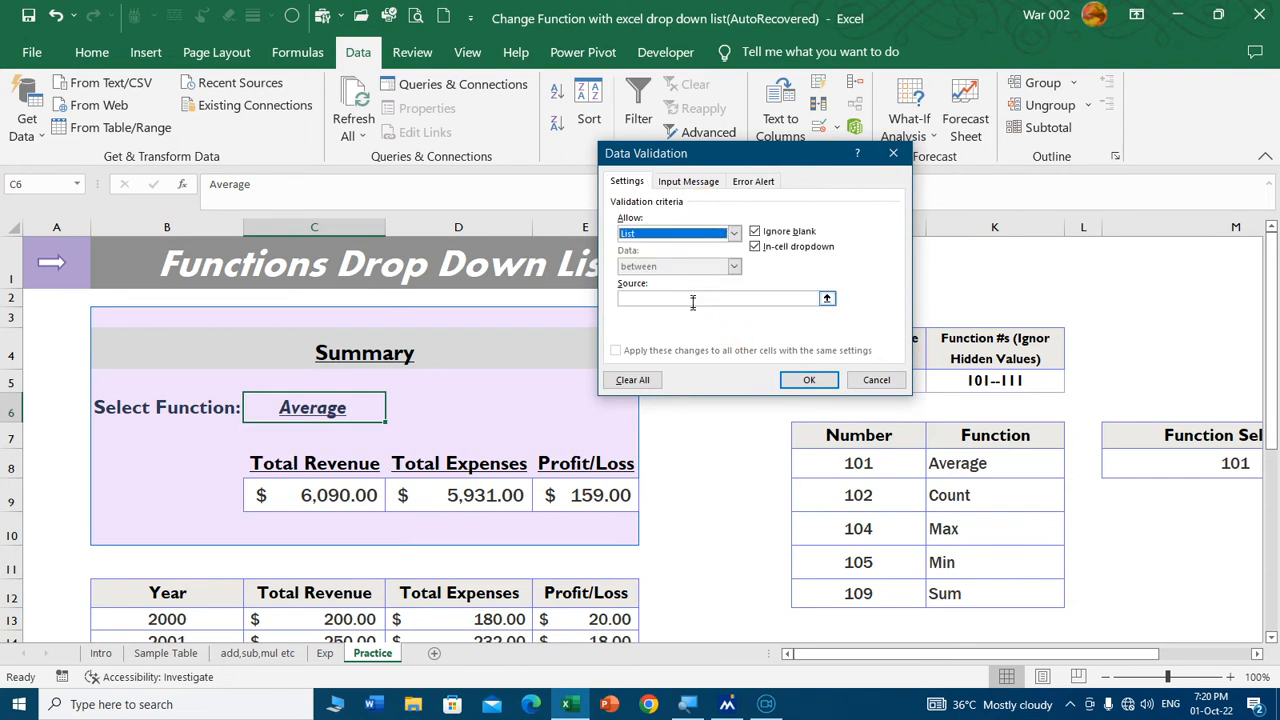
- Set the validation list source to the named range function_list and apply the rule
click(691, 299)
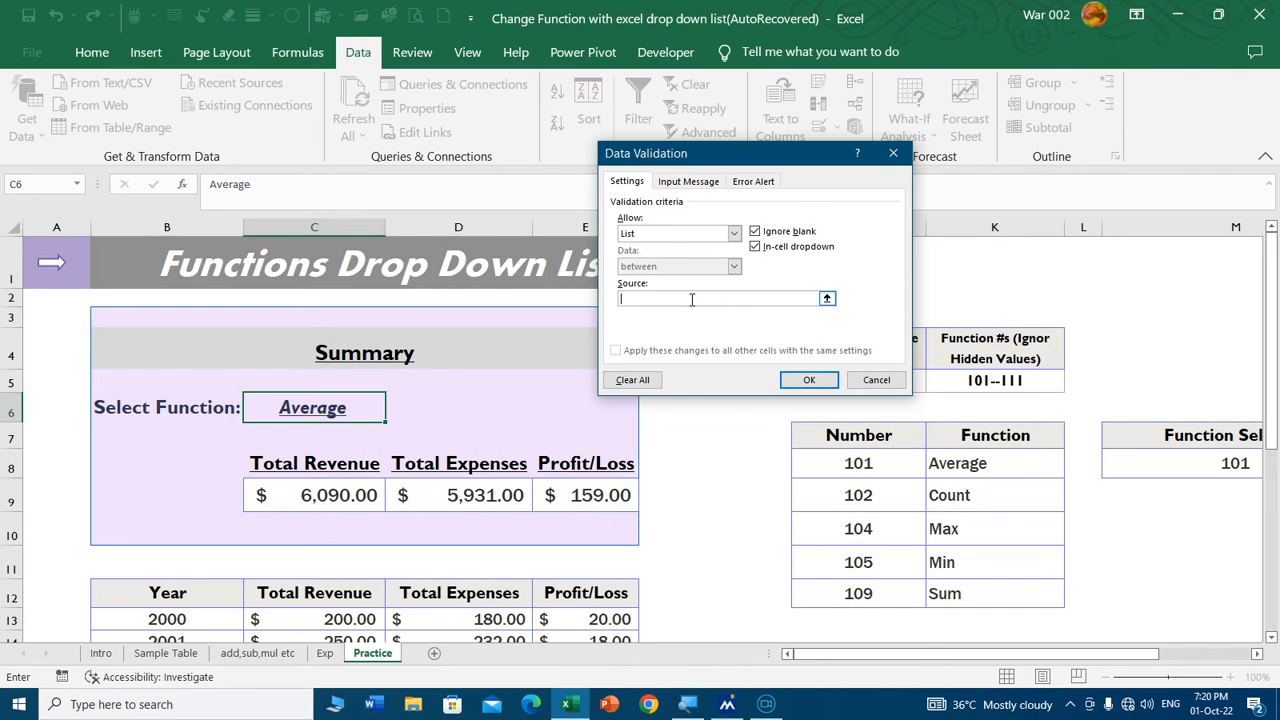
key(F3)
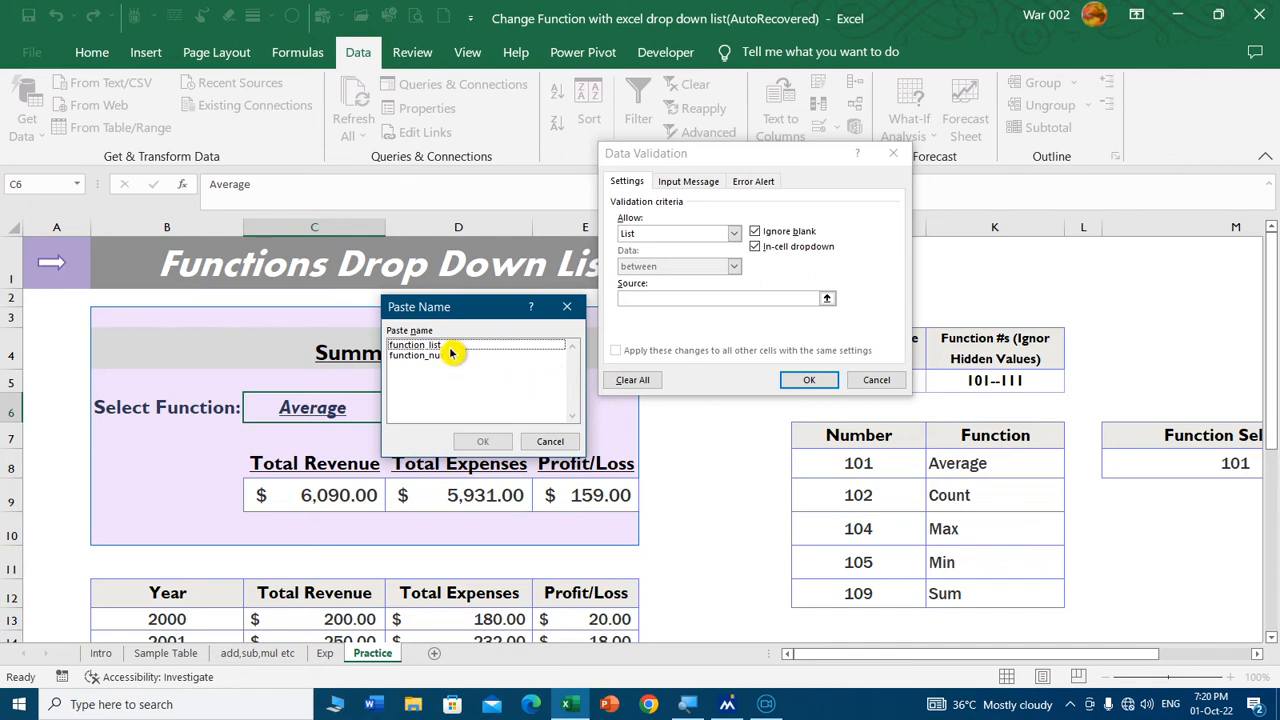
click(445, 345)
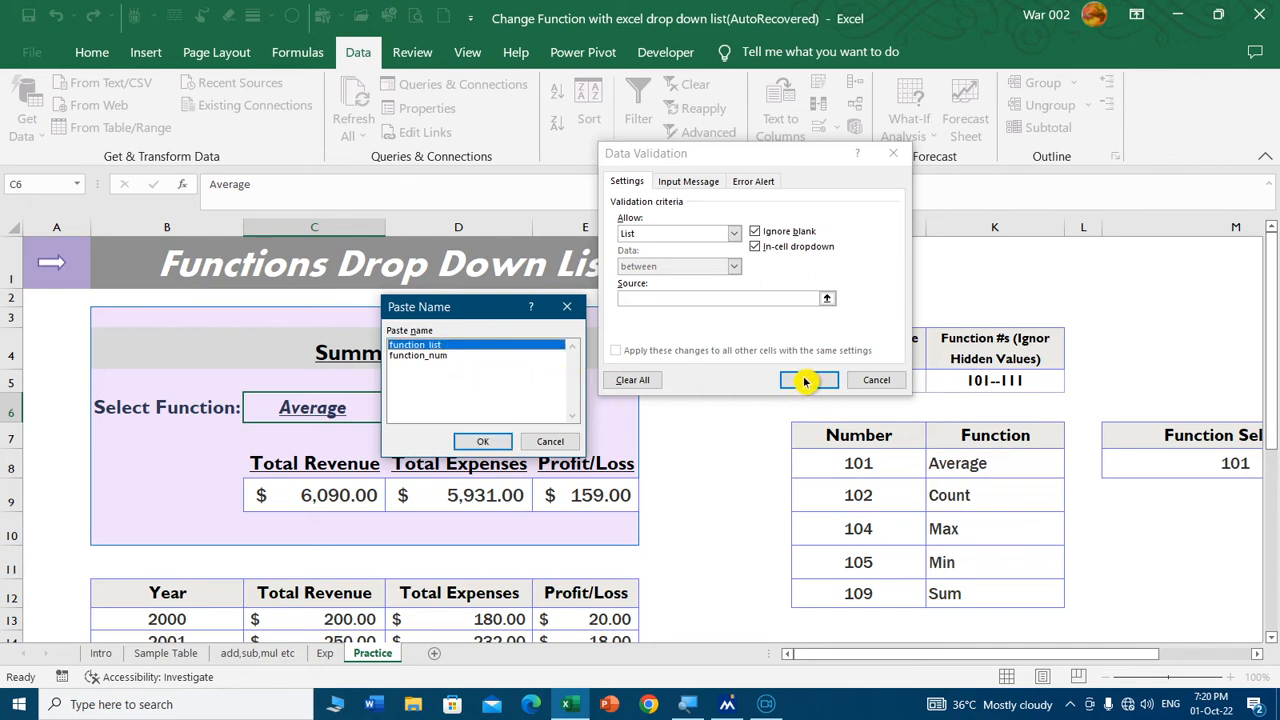
click(478, 440)
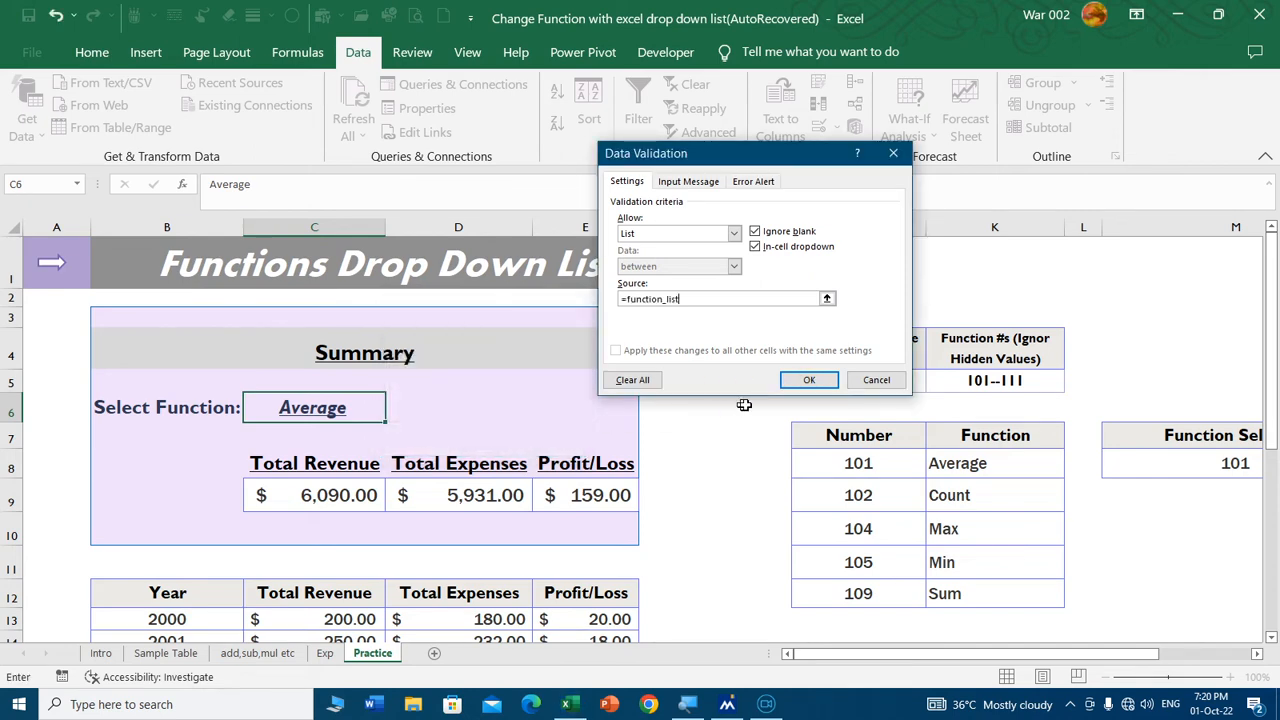
click(800, 380)
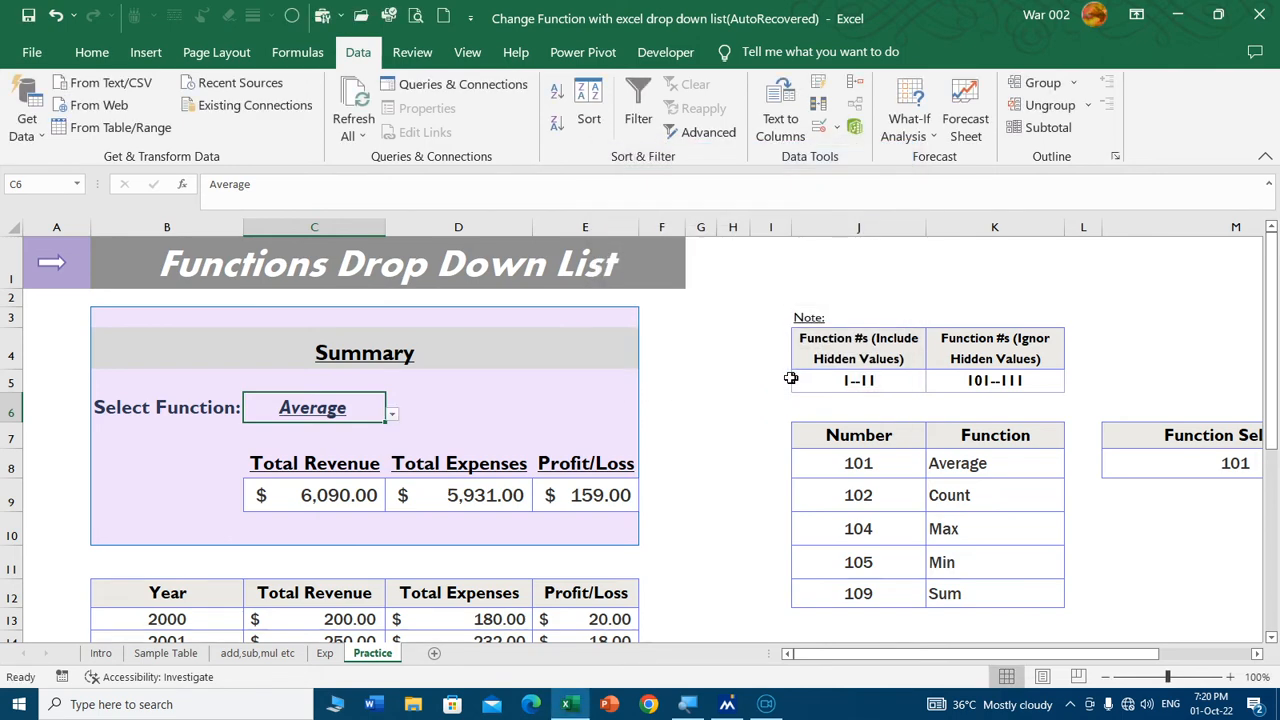
- Choose Max from the Select Function drop-down list in C6
click(391, 413)
click(340, 449)
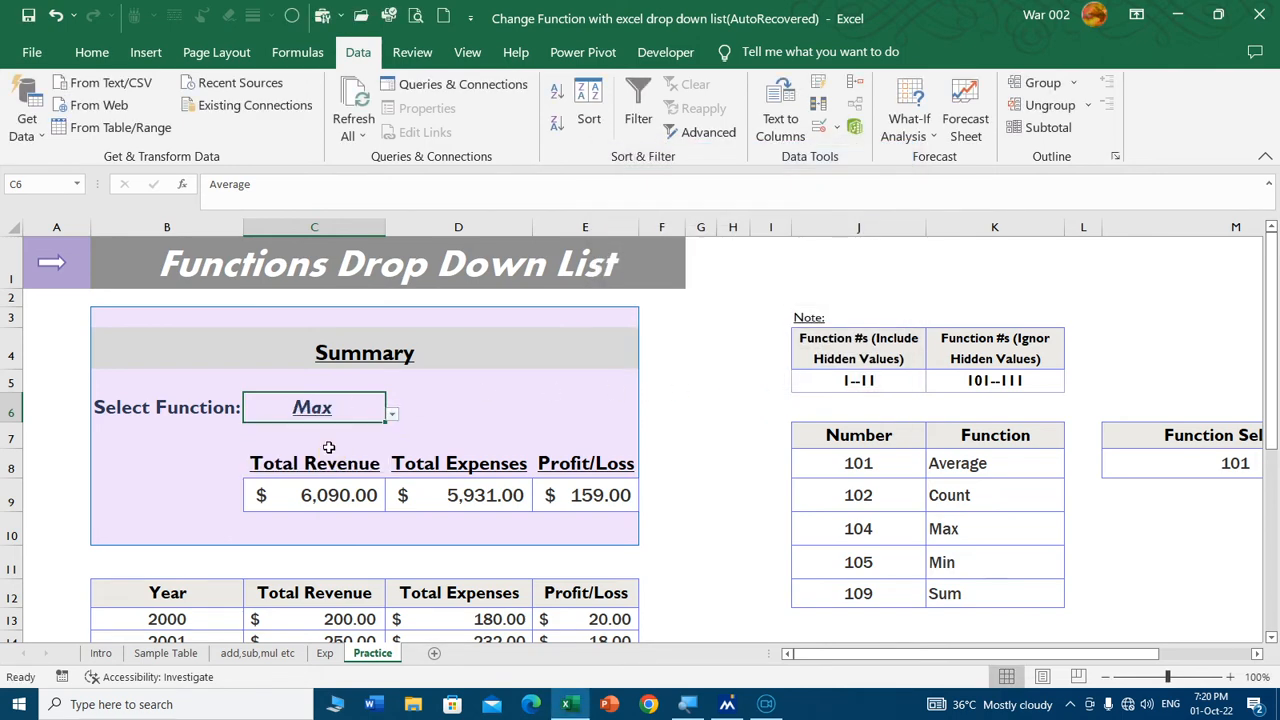
- Choose Max from the Select Function drop-down list and widen column C so the Total Revenue formula fits
click(391, 413)
click(321, 452)
double_click(318, 495)
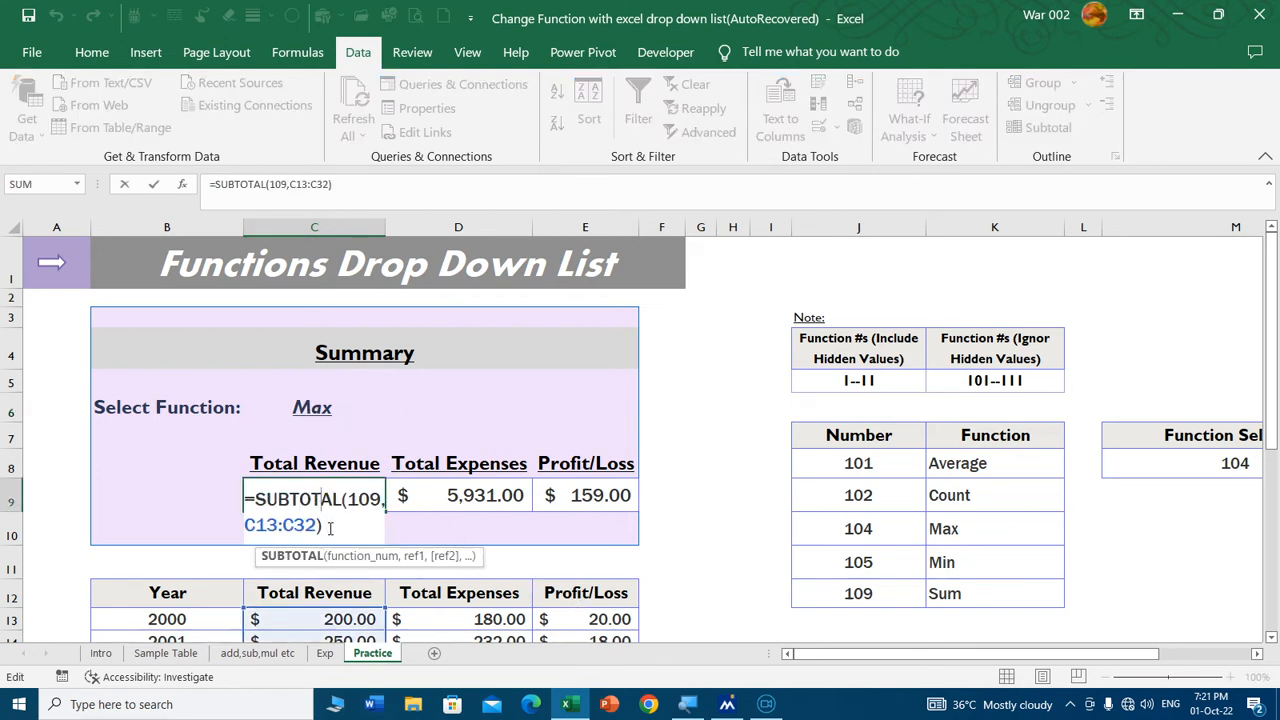
key(Escape)
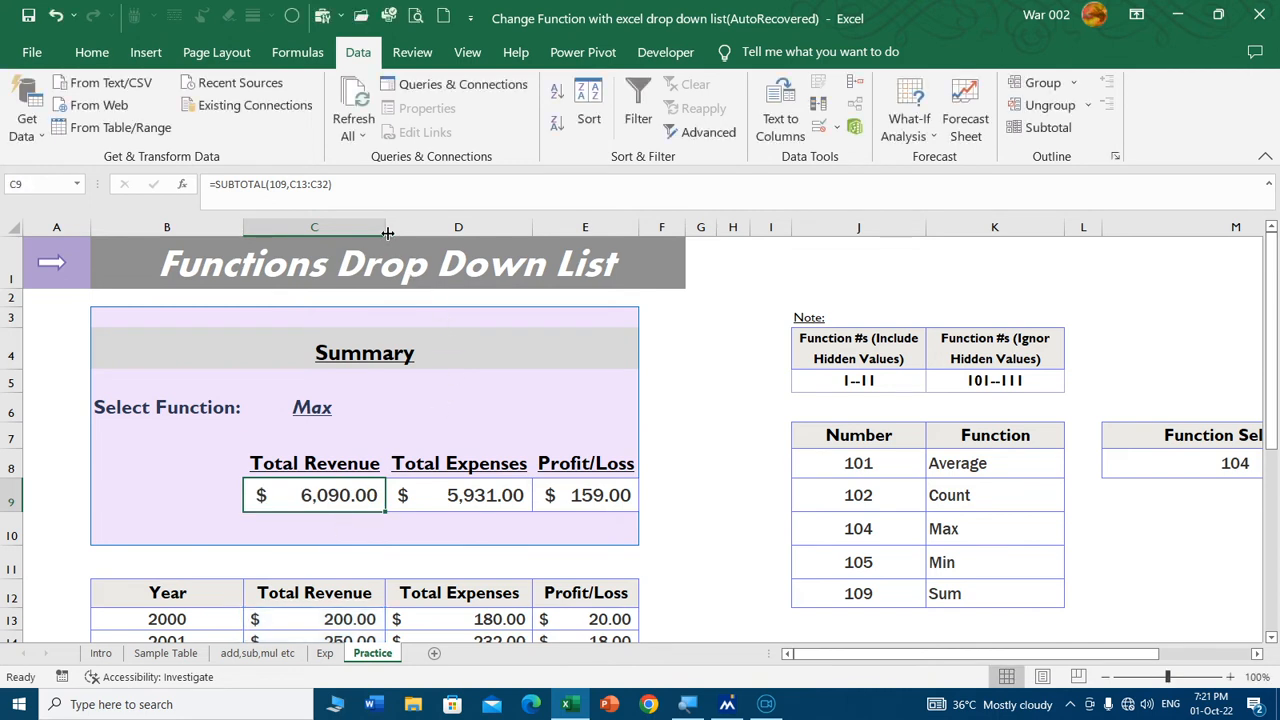
drag(386, 232, 466, 232)
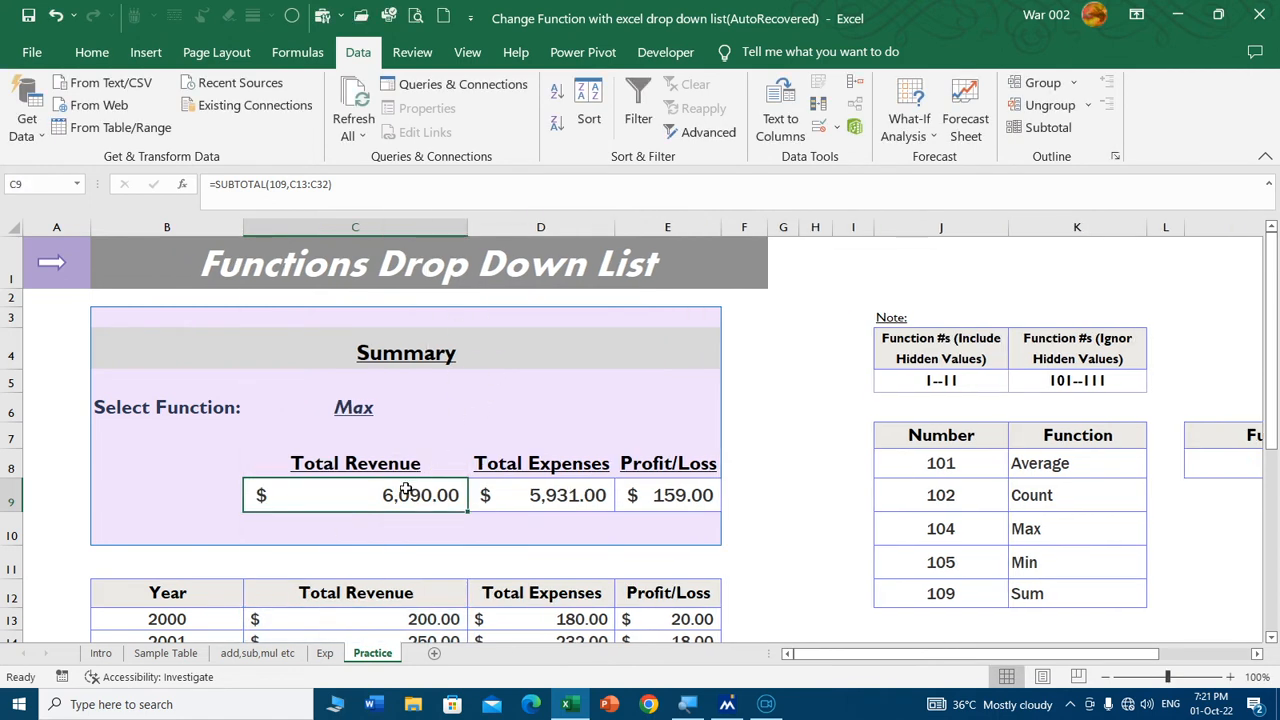
- Replace the function number in the Total Revenue SUBTOTAL formula in C9 with the absolute reference $M$8
double_click(279, 184)
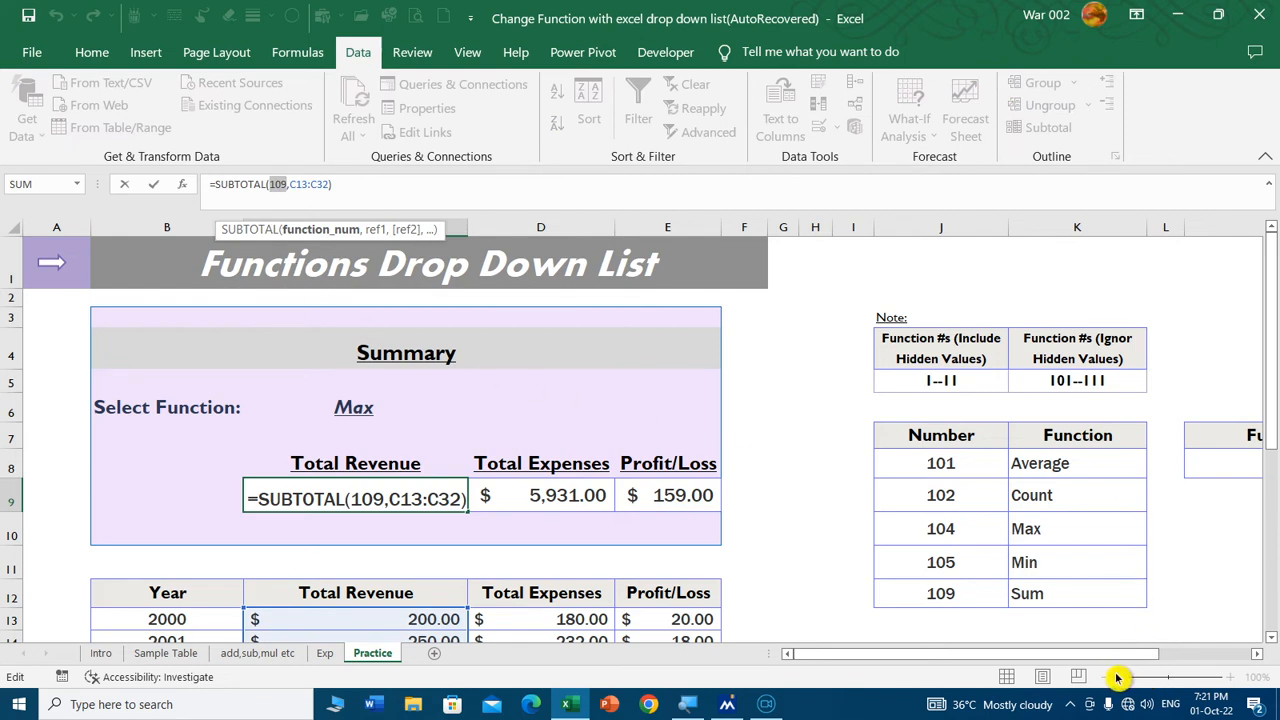
drag(1106, 657, 1155, 660)
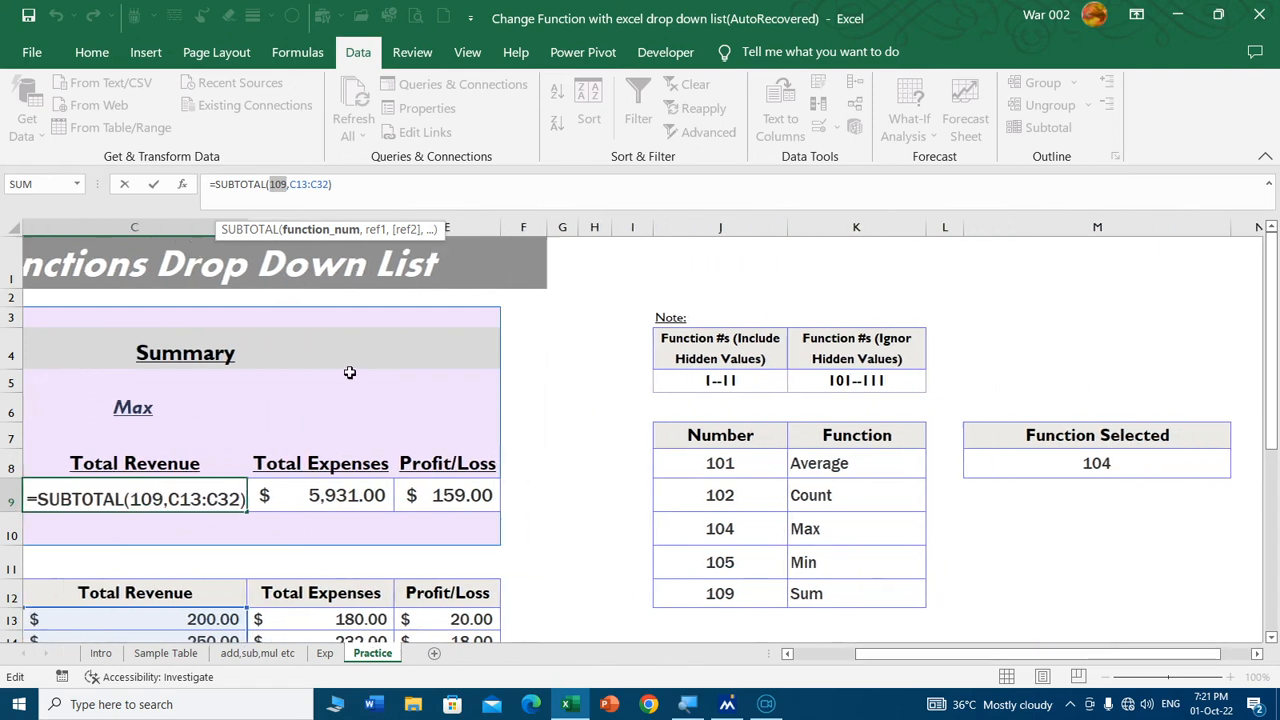
click(1054, 466)
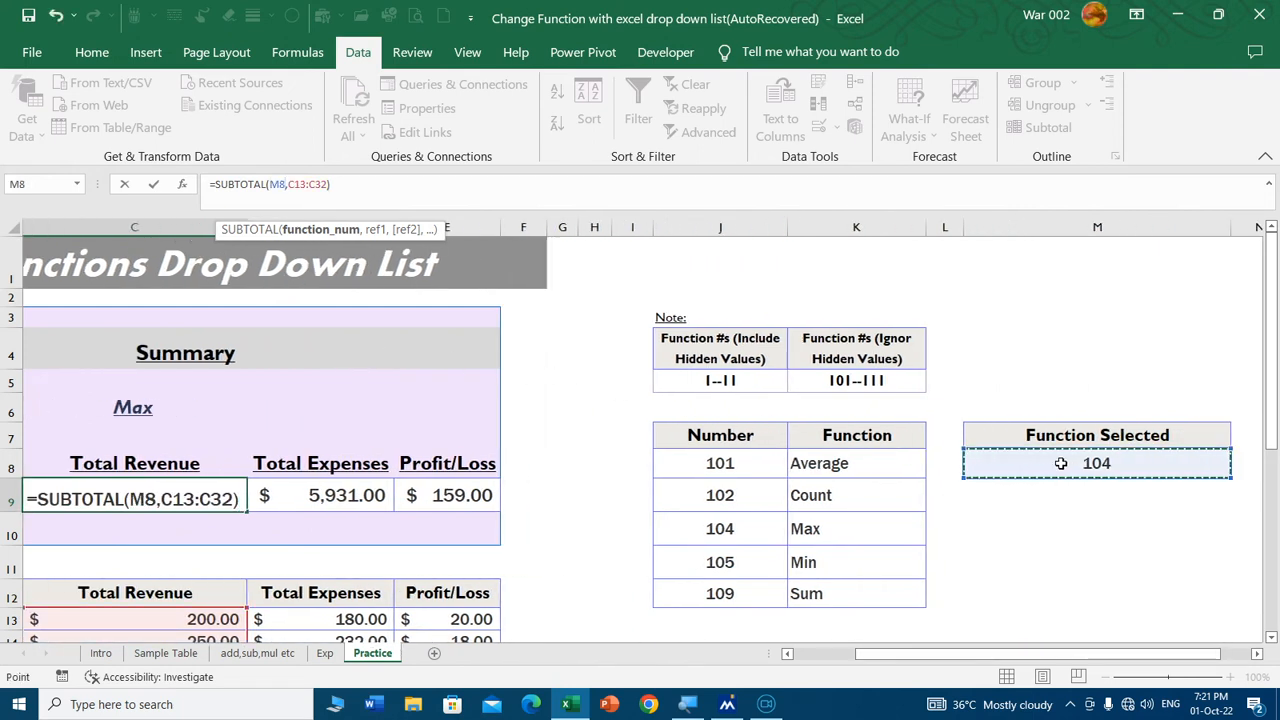
key(F4)
key(Return)
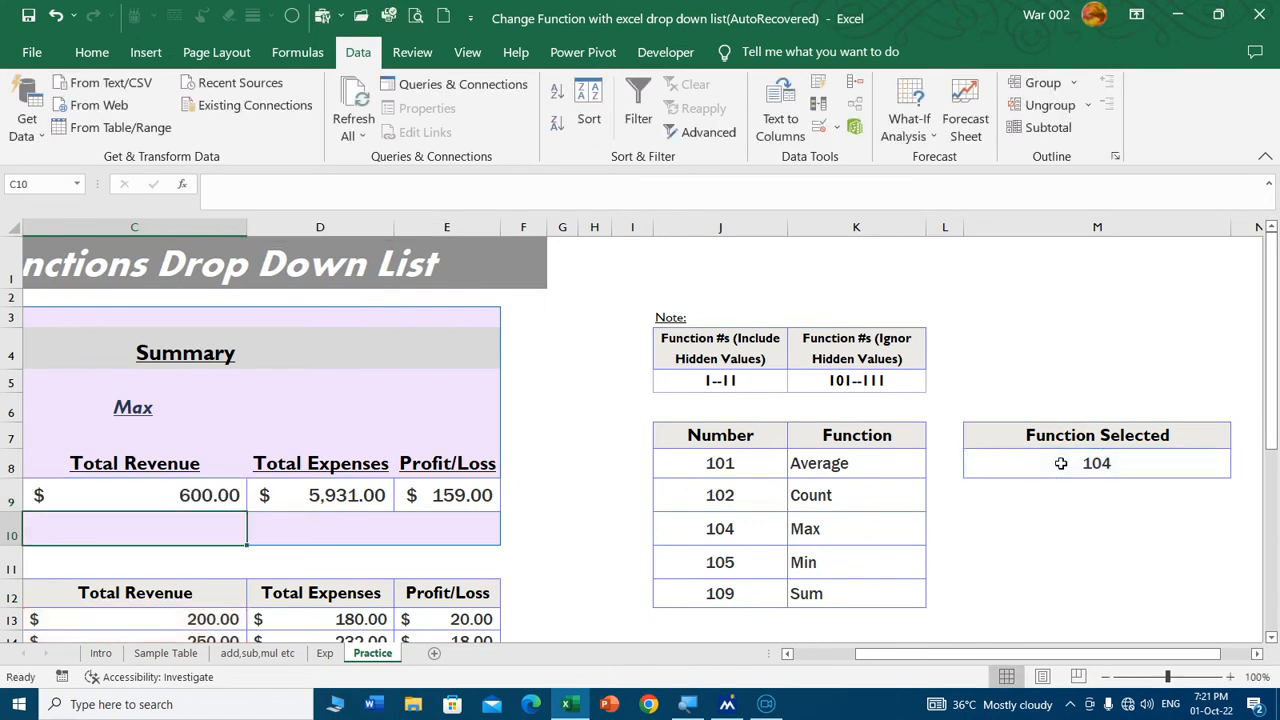
- Replace the function number in the Total Expenses SUBTOTAL formula in D9 with the absolute reference $M$8
click(345, 496)
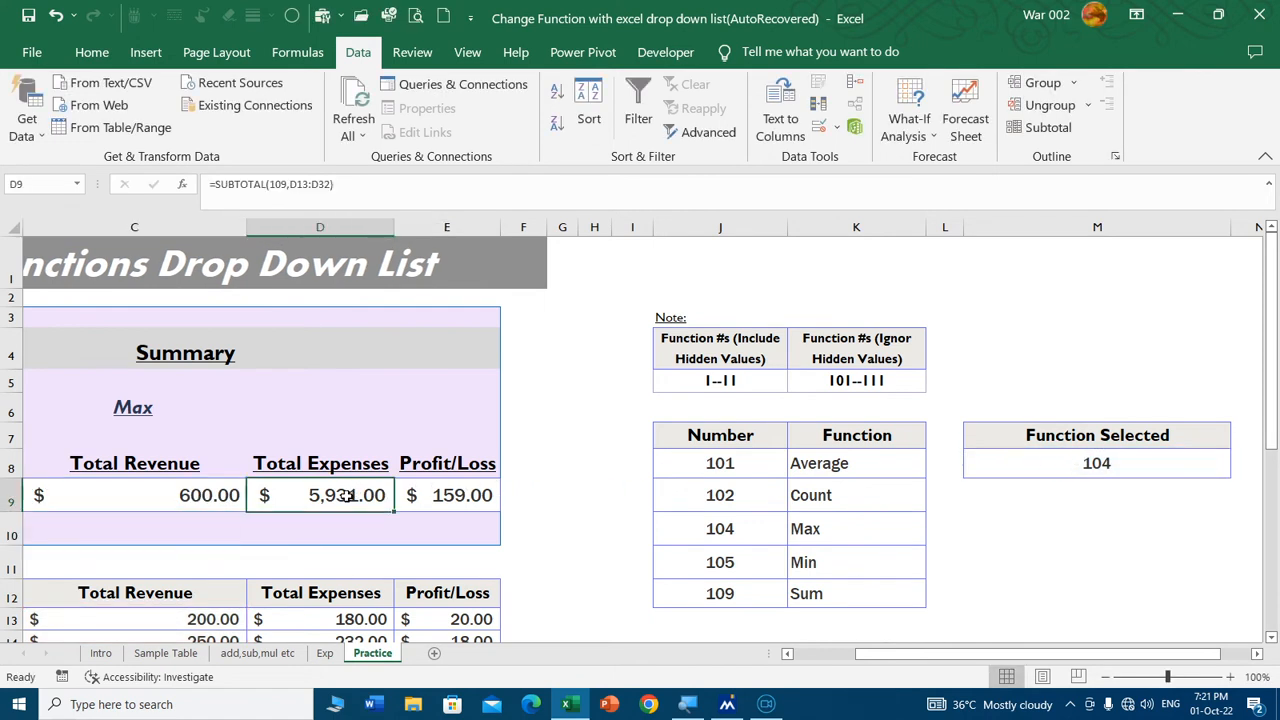
double_click(277, 184)
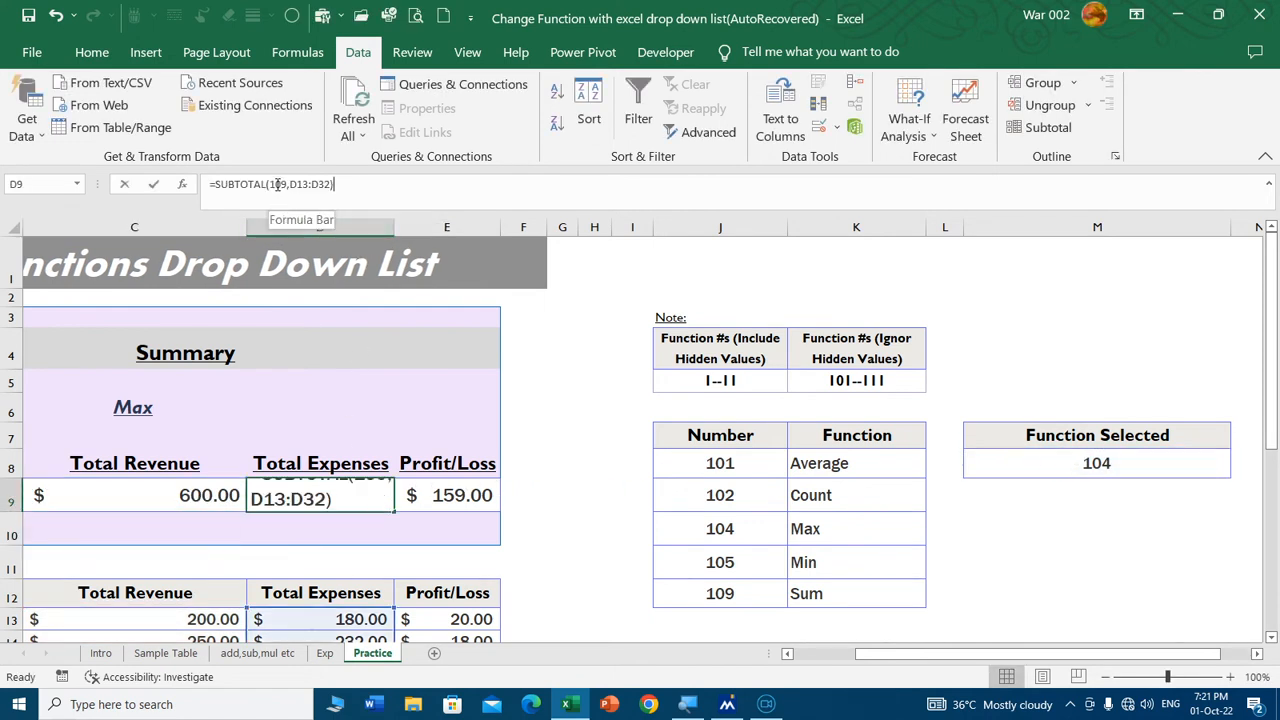
click(1097, 462)
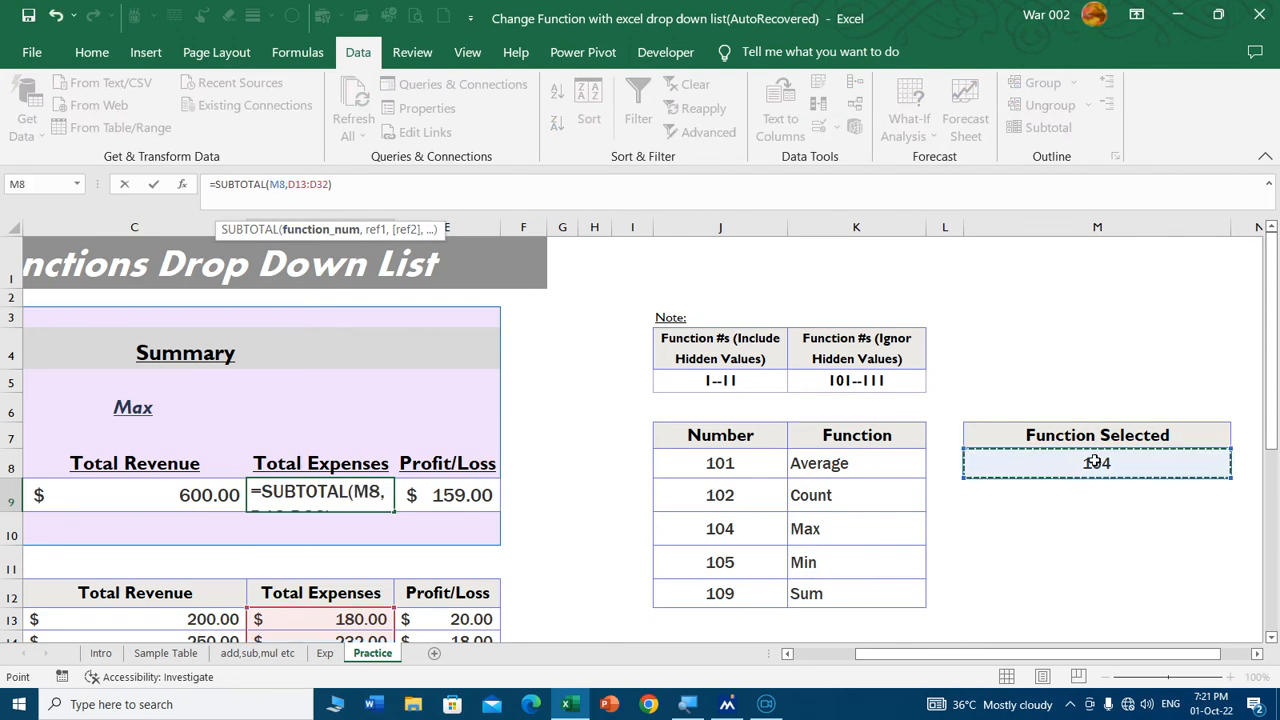
key(F4)
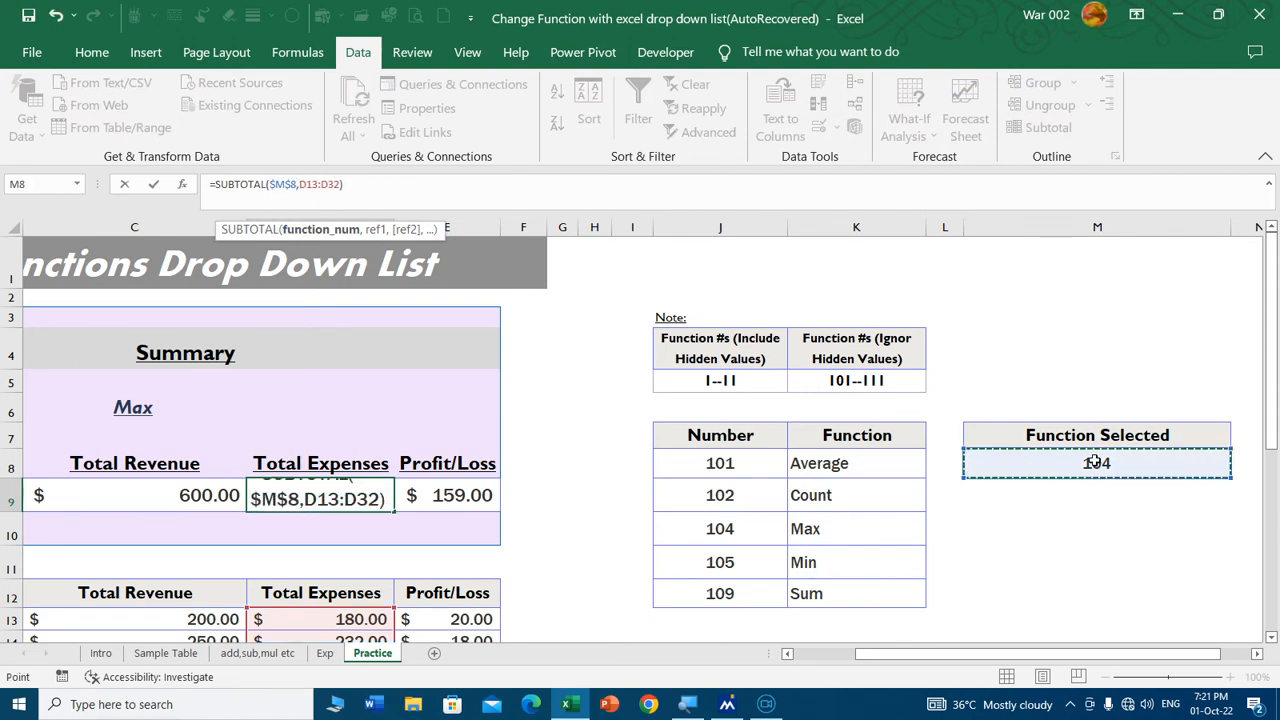
key(Return)
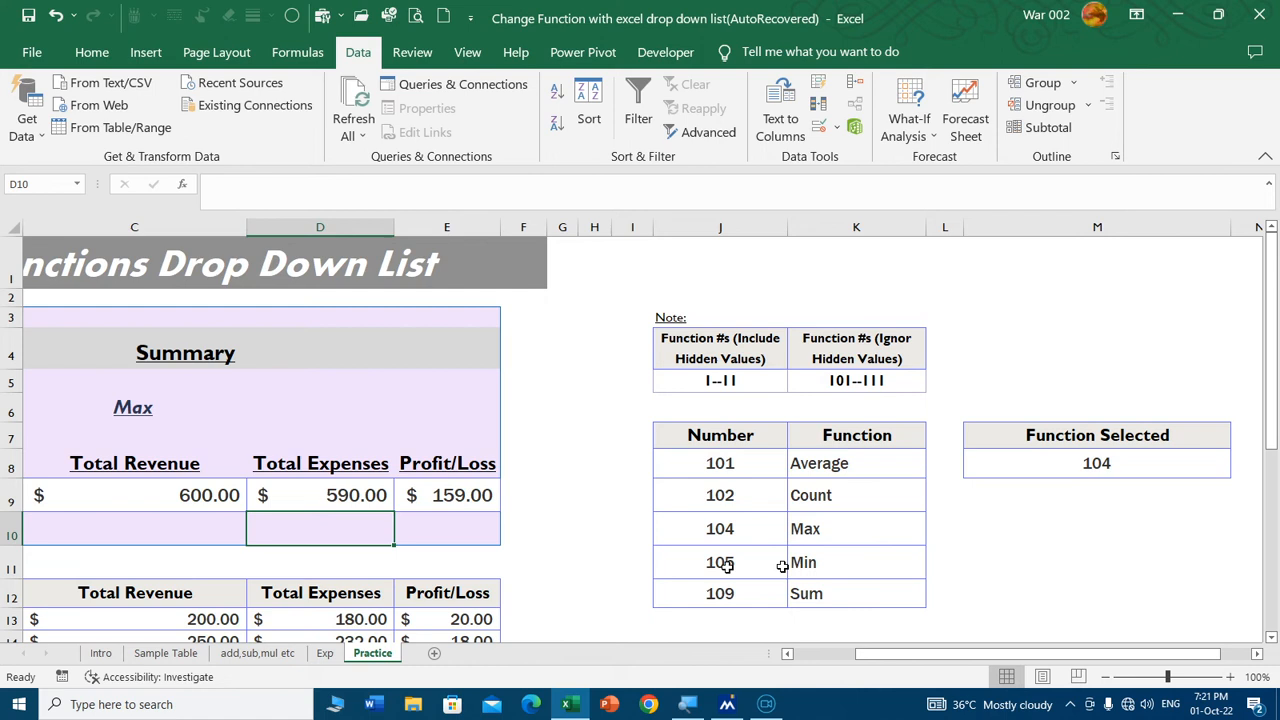
- Replace the function number in the Profit/Loss SUBTOTAL formula in E9 with the absolute reference $M$8
click(440, 500)
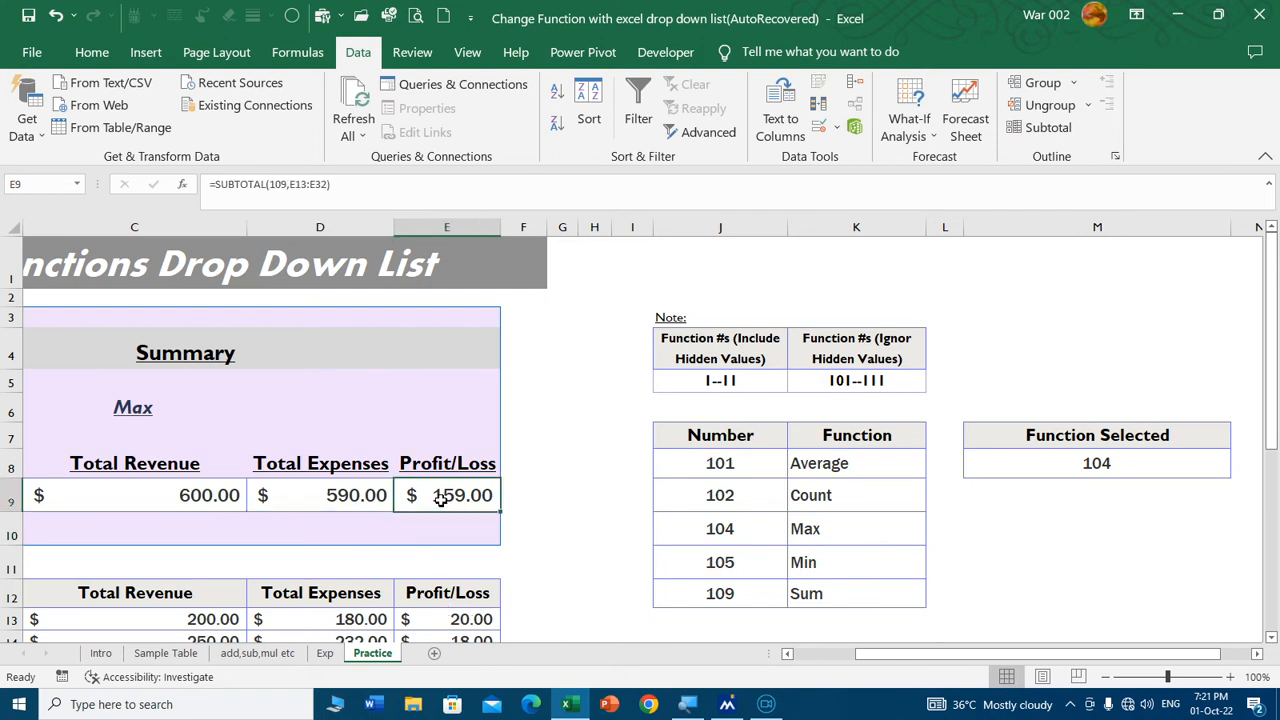
click(282, 185)
double_click(282, 185)
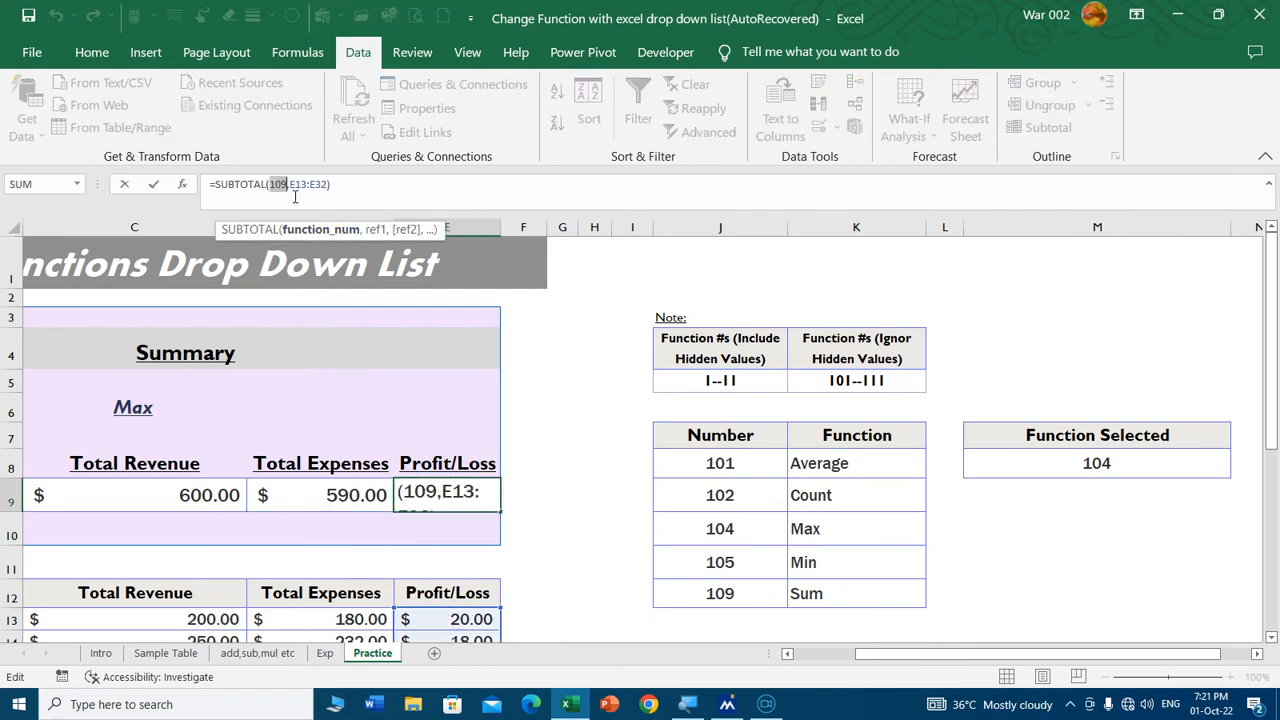
click(1106, 463)
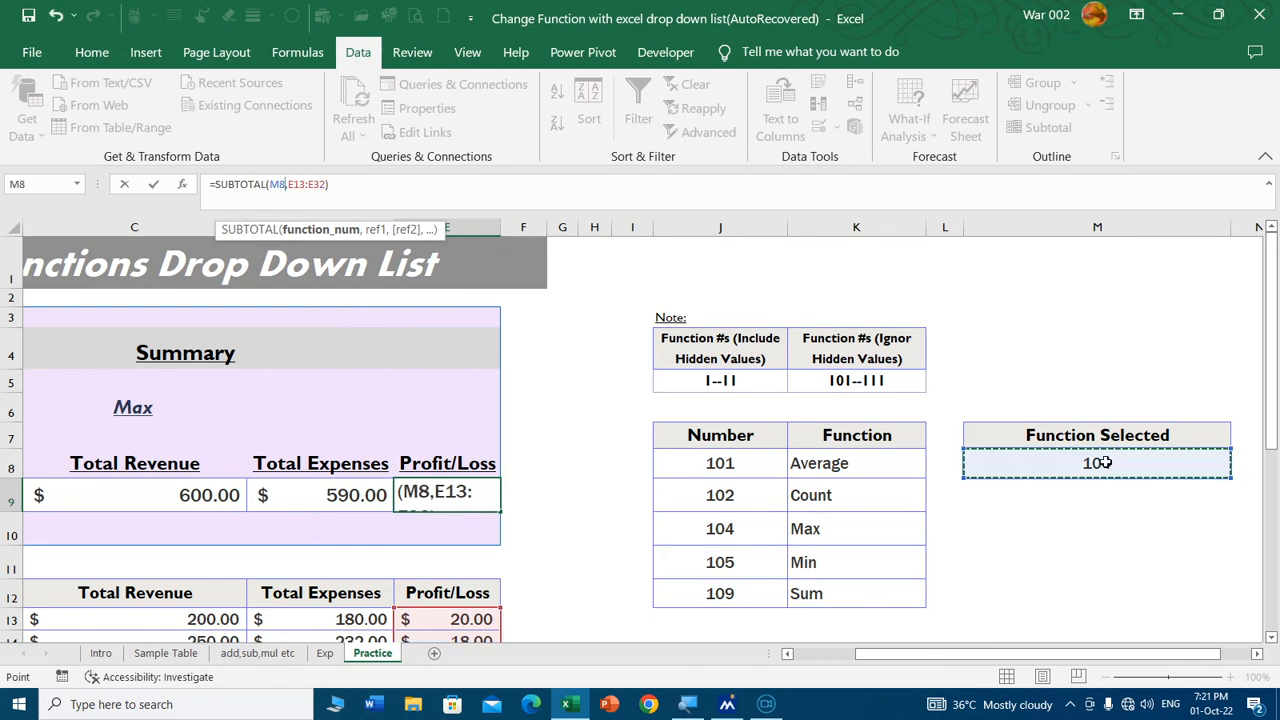
key(F4)
key(Return)
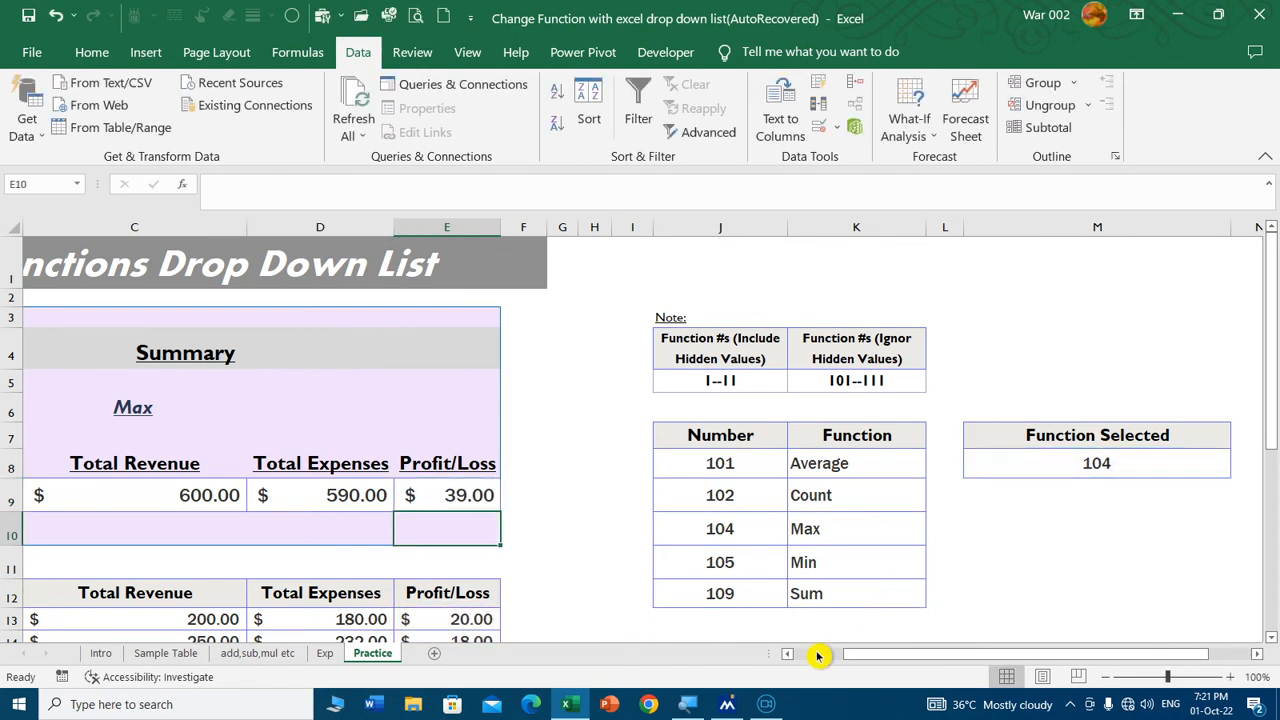
- Switch the Select Function cell C6 to Count and check the summary against the yearly data rows
click(820, 654)
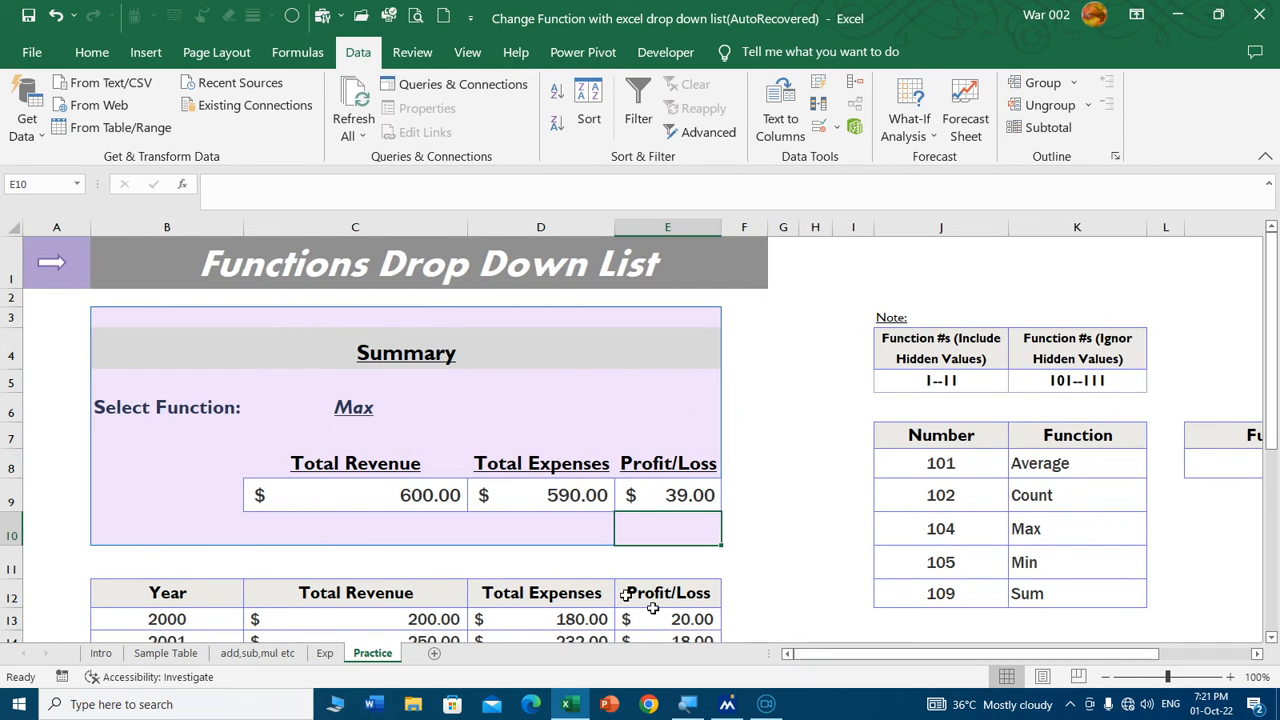
click(356, 410)
click(471, 420)
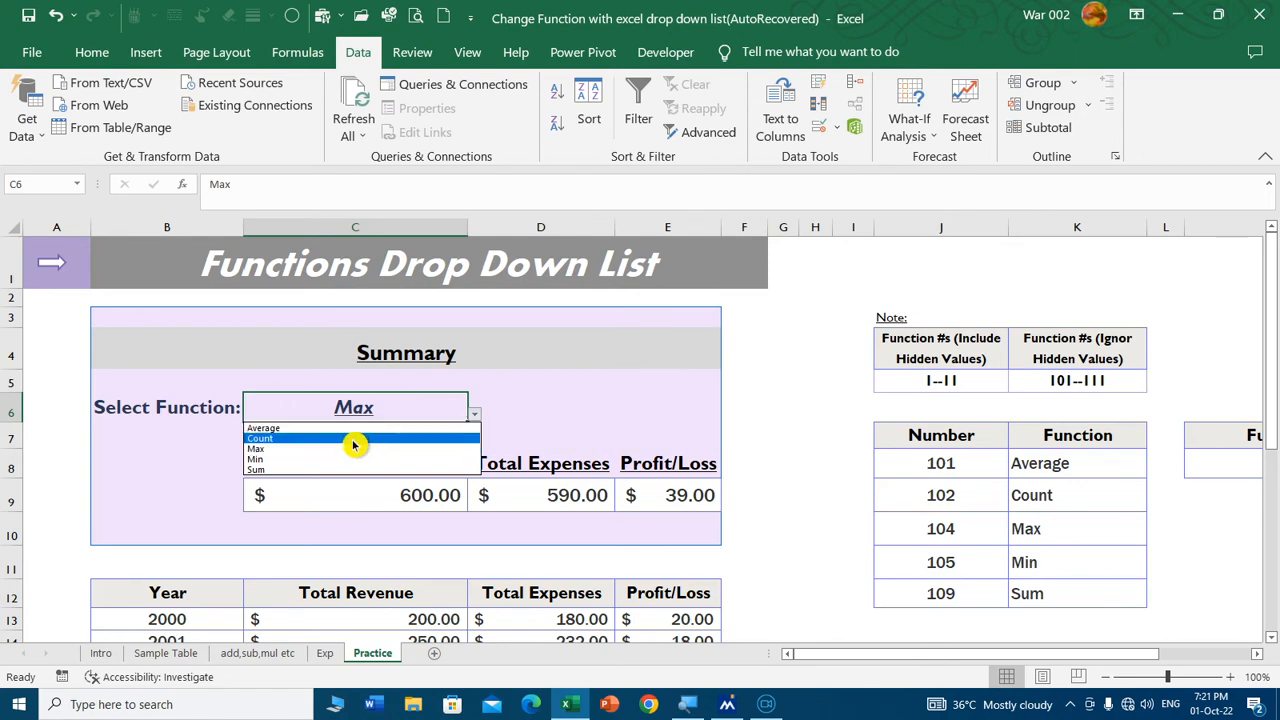
click(354, 440)
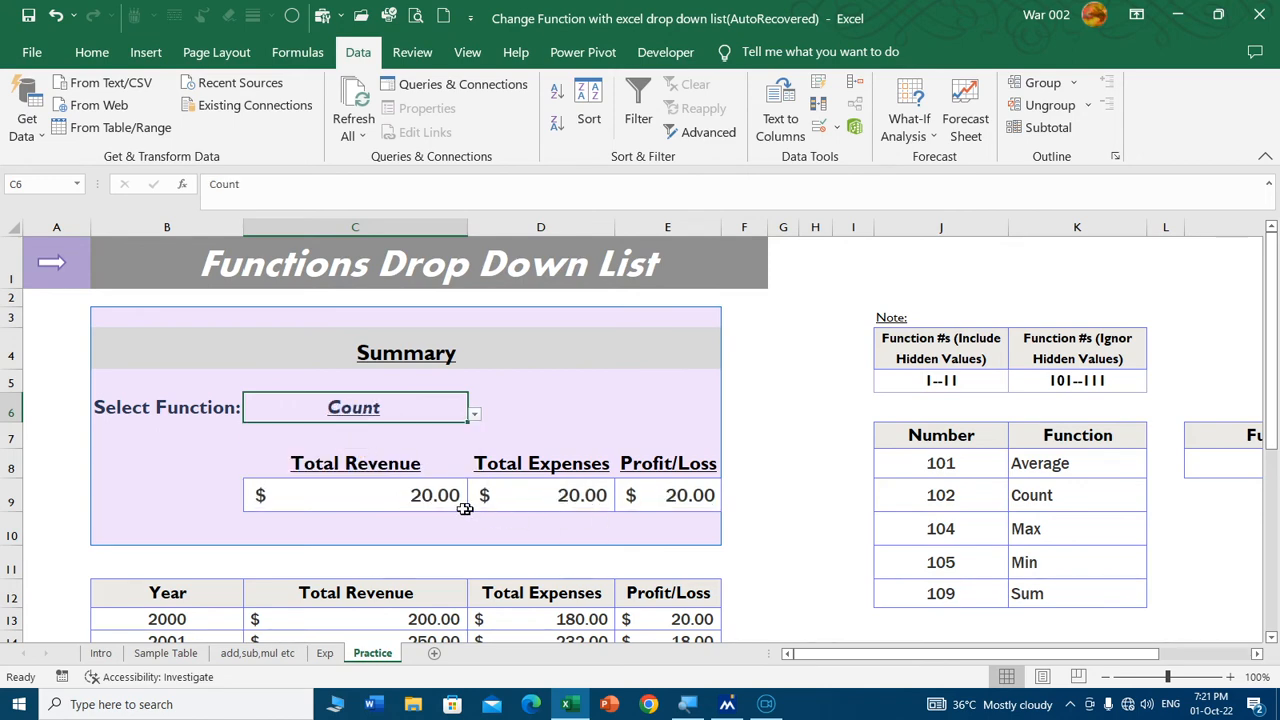
scroll(465, 508, down, 5)
scroll(407, 342, up, 2)
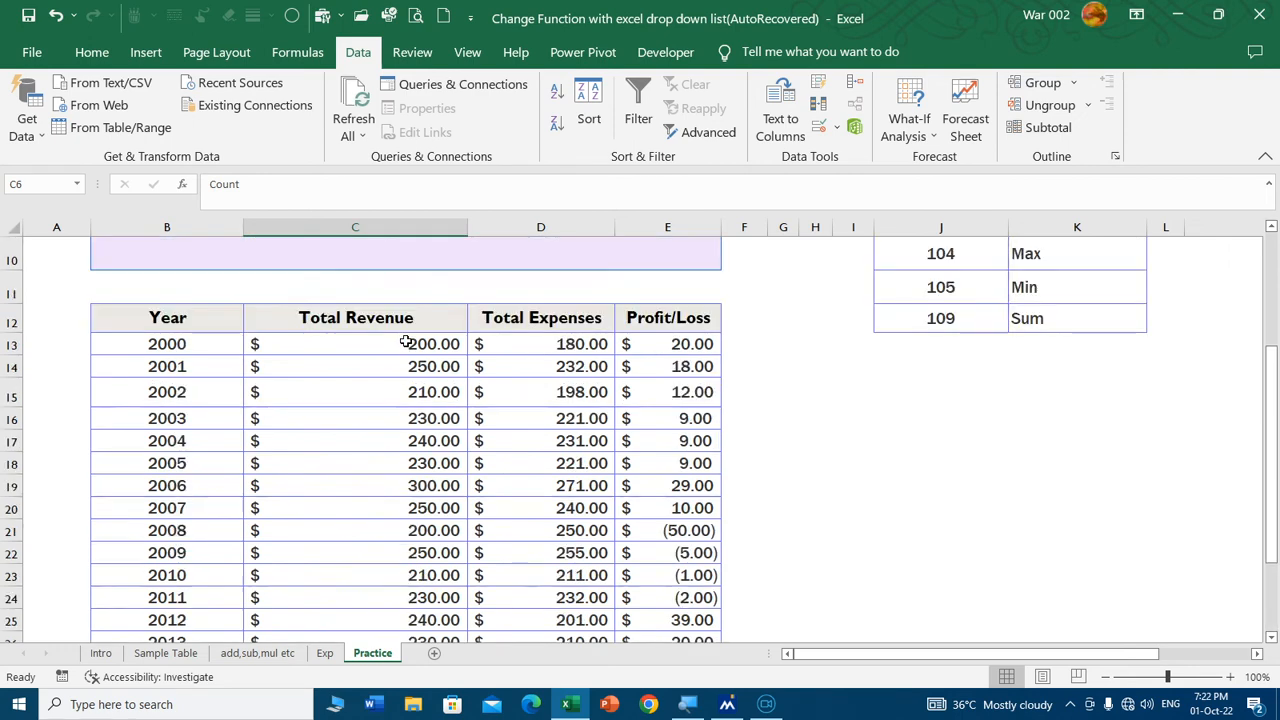
click(404, 343)
scroll(405, 330, up, 2)
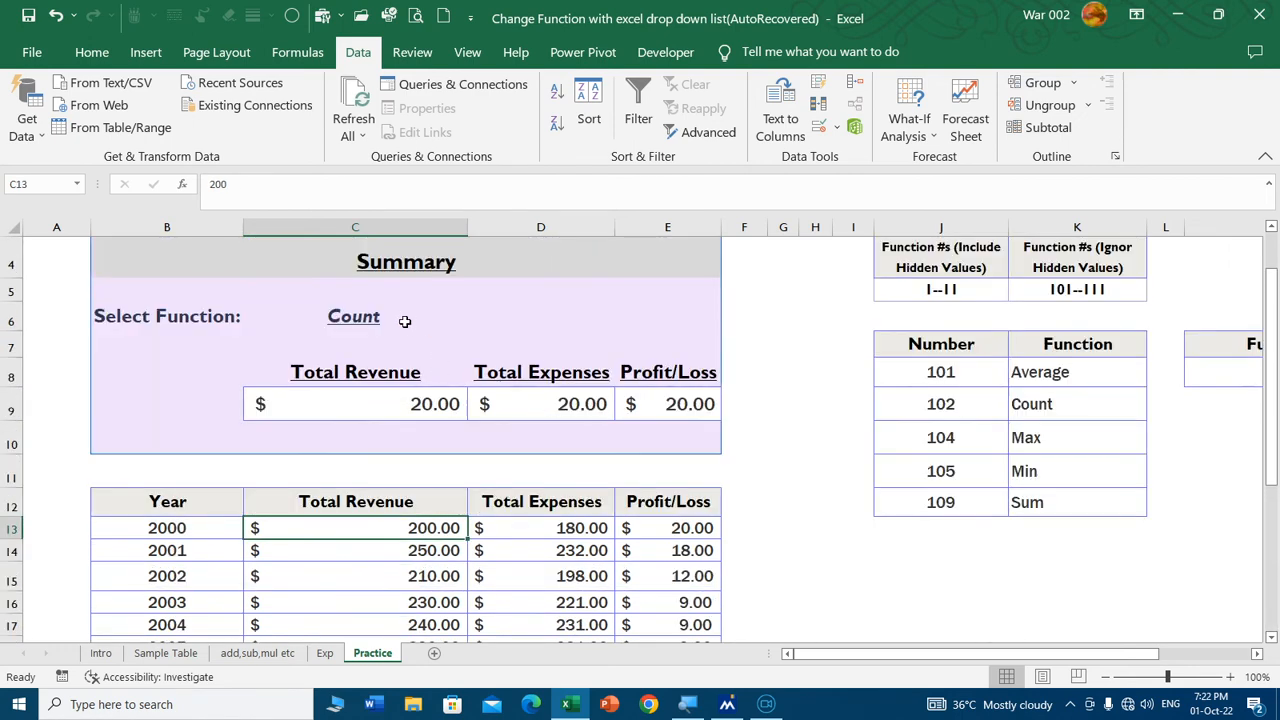
- Choose Average from the Select Function drop-down list in C6
click(404, 321)
click(475, 323)
click(393, 344)
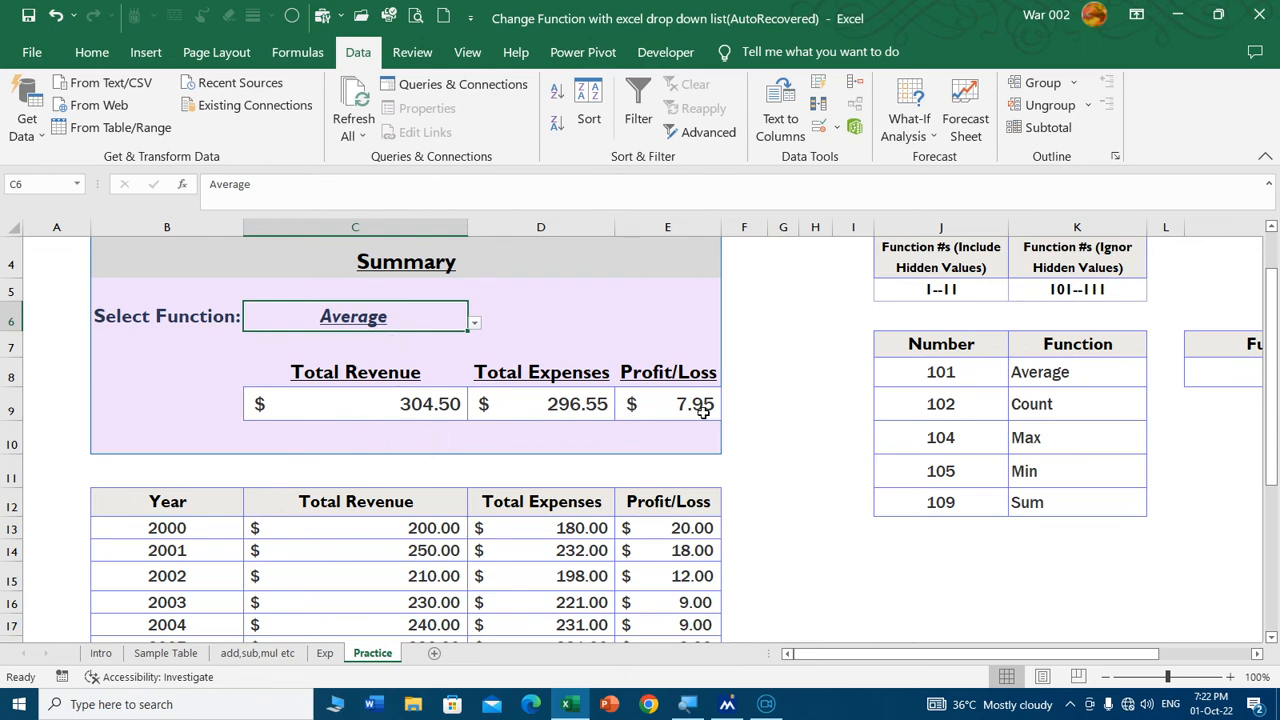
- Enter an AVERAGE formula over C13:C32 in cell C33 below the Total Revenue data
scroll(408, 431, down, 4)
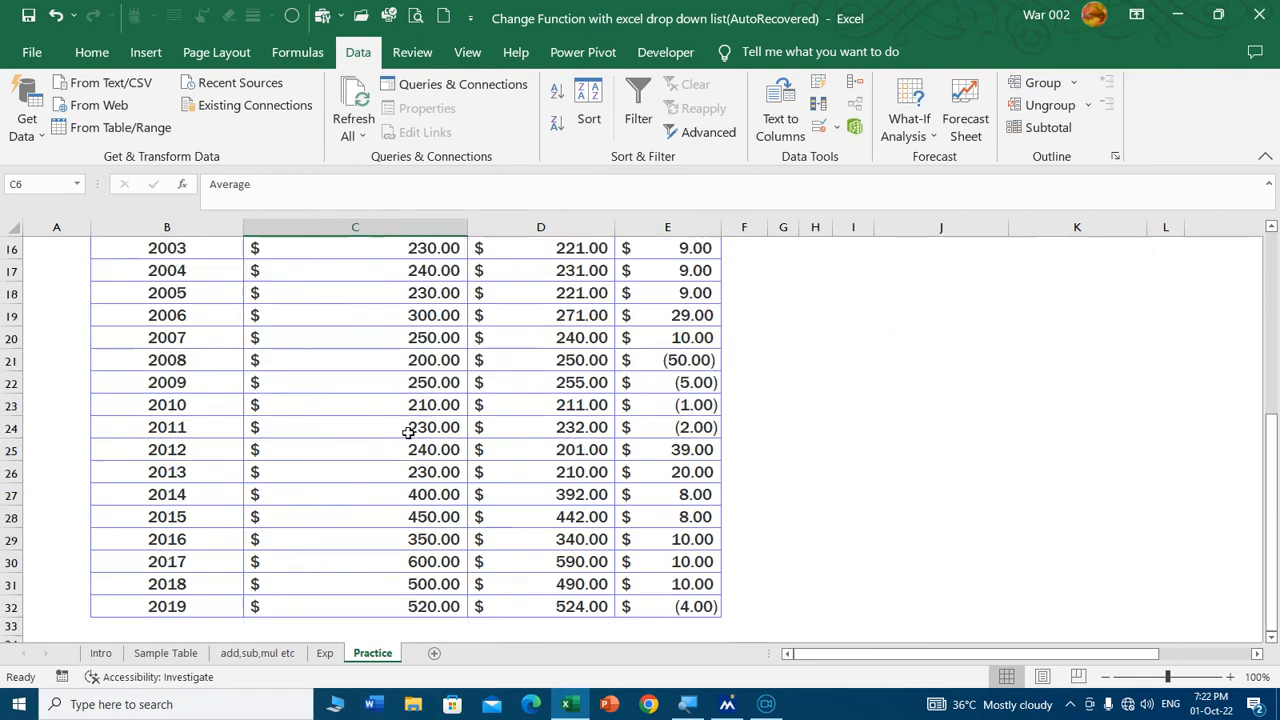
scroll(408, 431, down, 1)
click(412, 563)
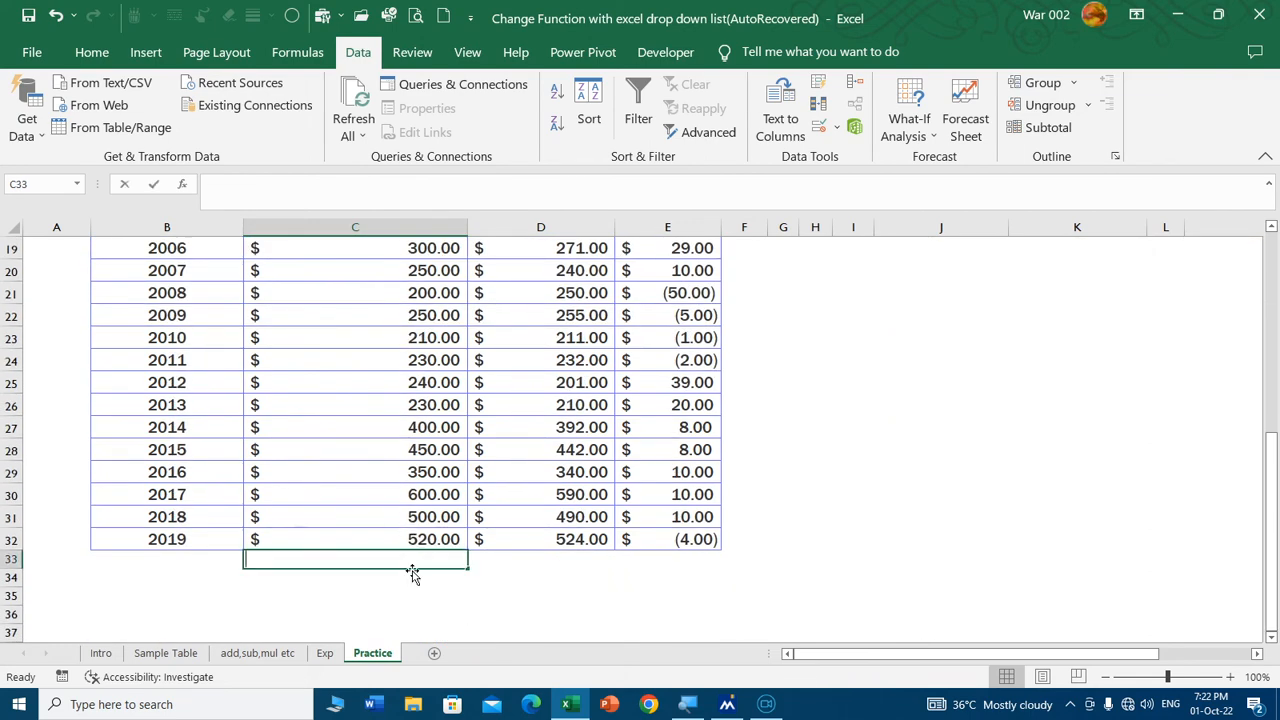
text(=averag)
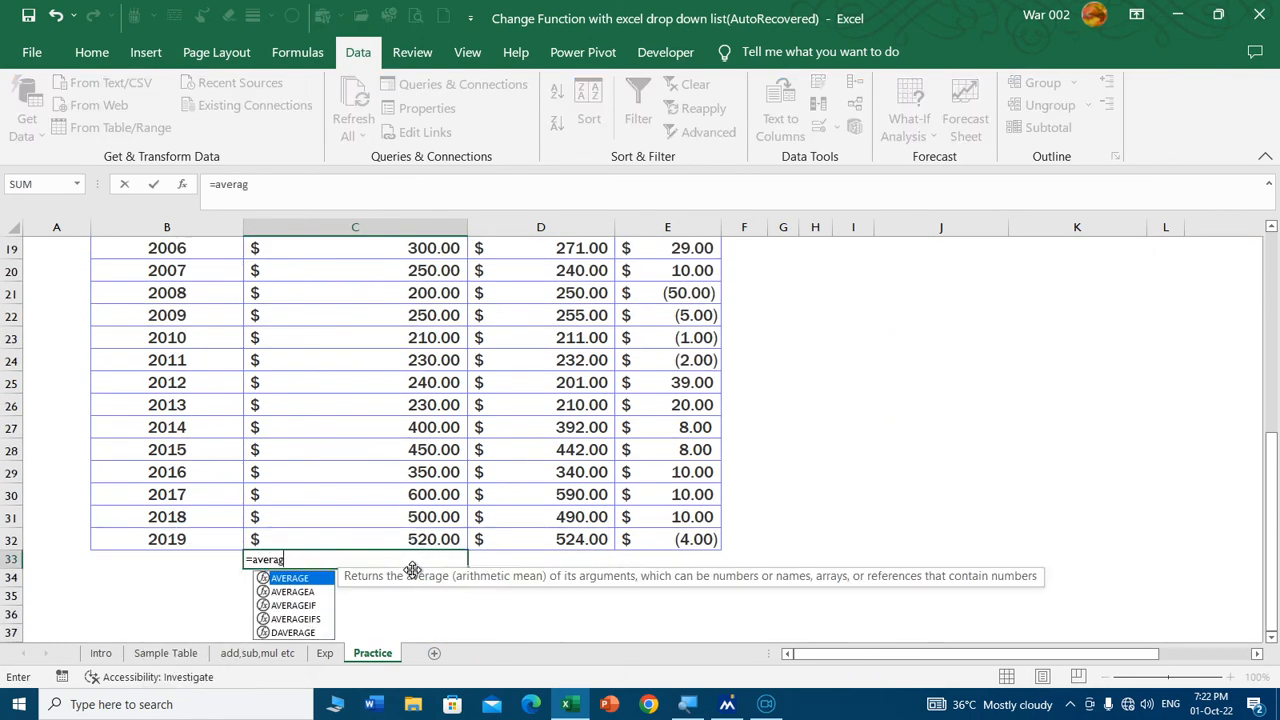
key(Tab)
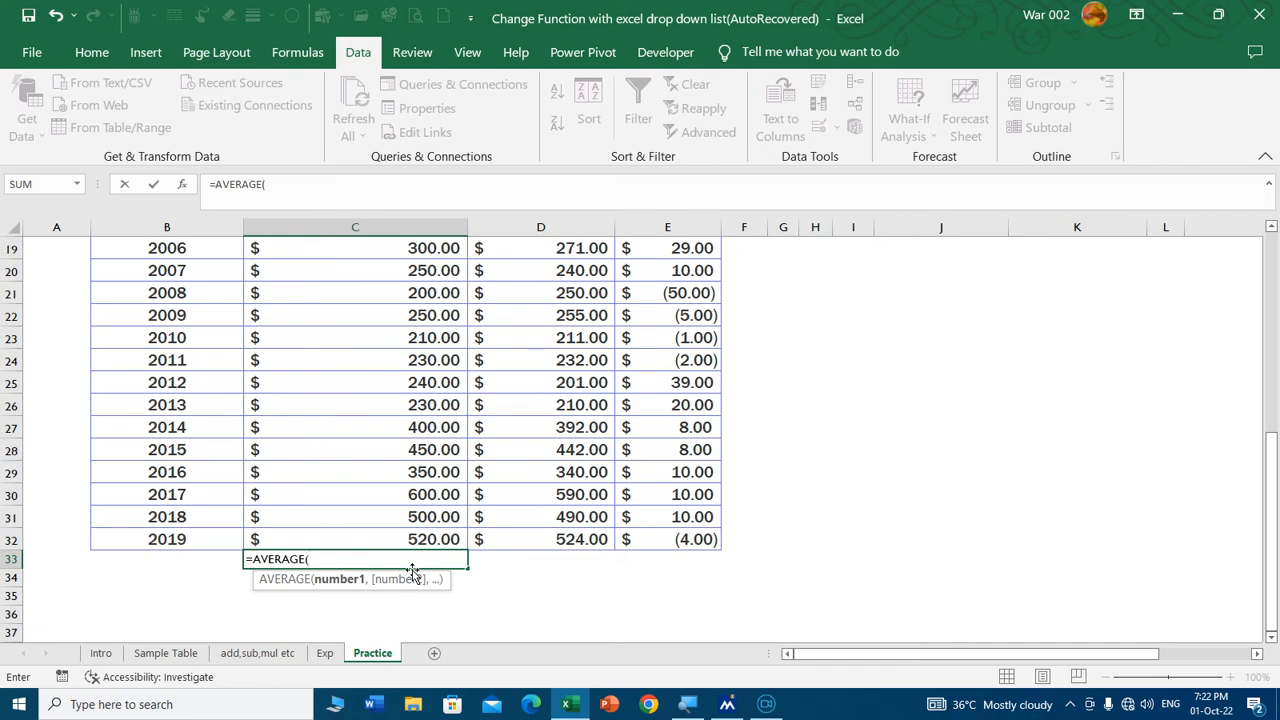
key(Up)
key(ctrl+shift+Up)
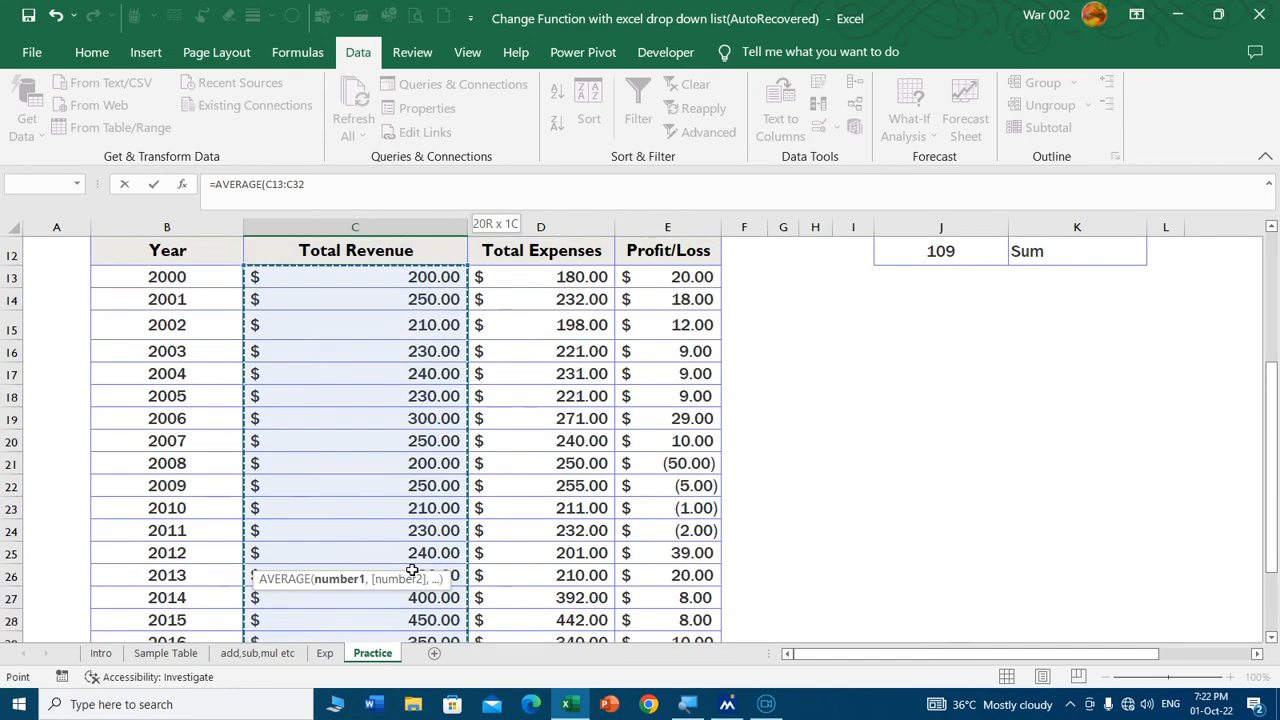
key(Return)
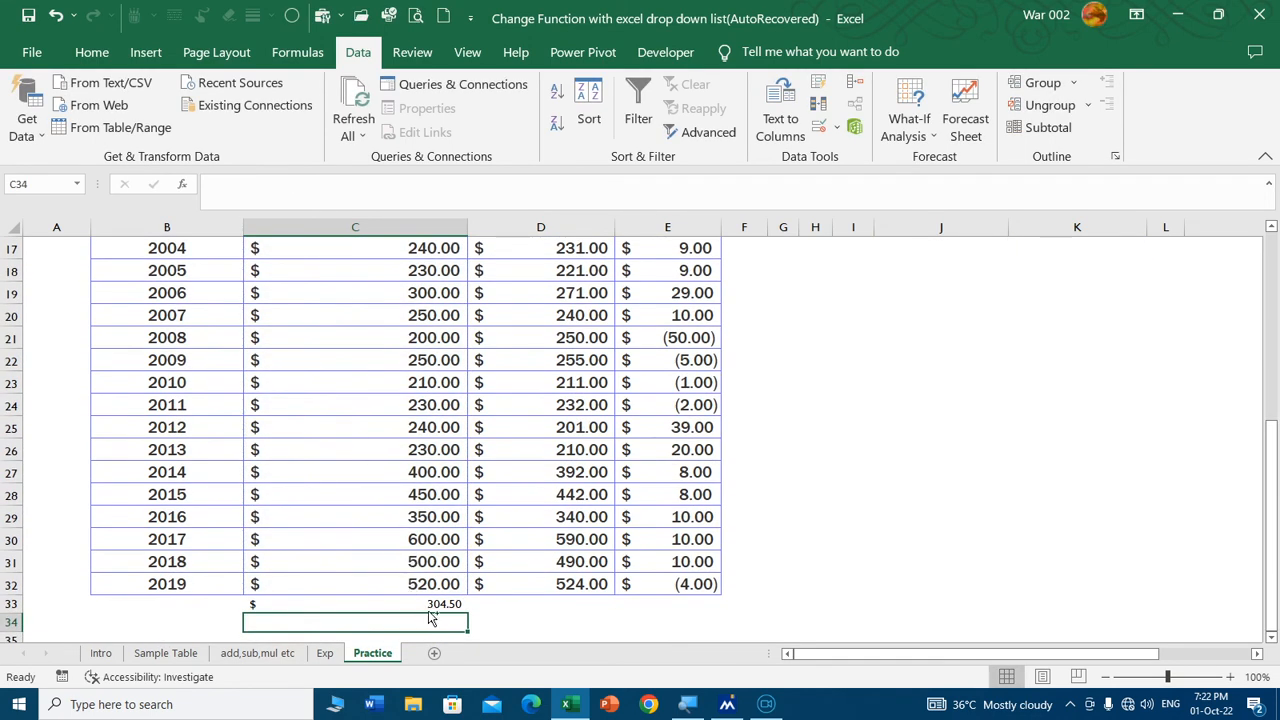
- Compare the average in C33 with the Total Revenue summary, and review the selected function in C6 and the formula in C9
ctrl+scroll(430, 618, up, 2)
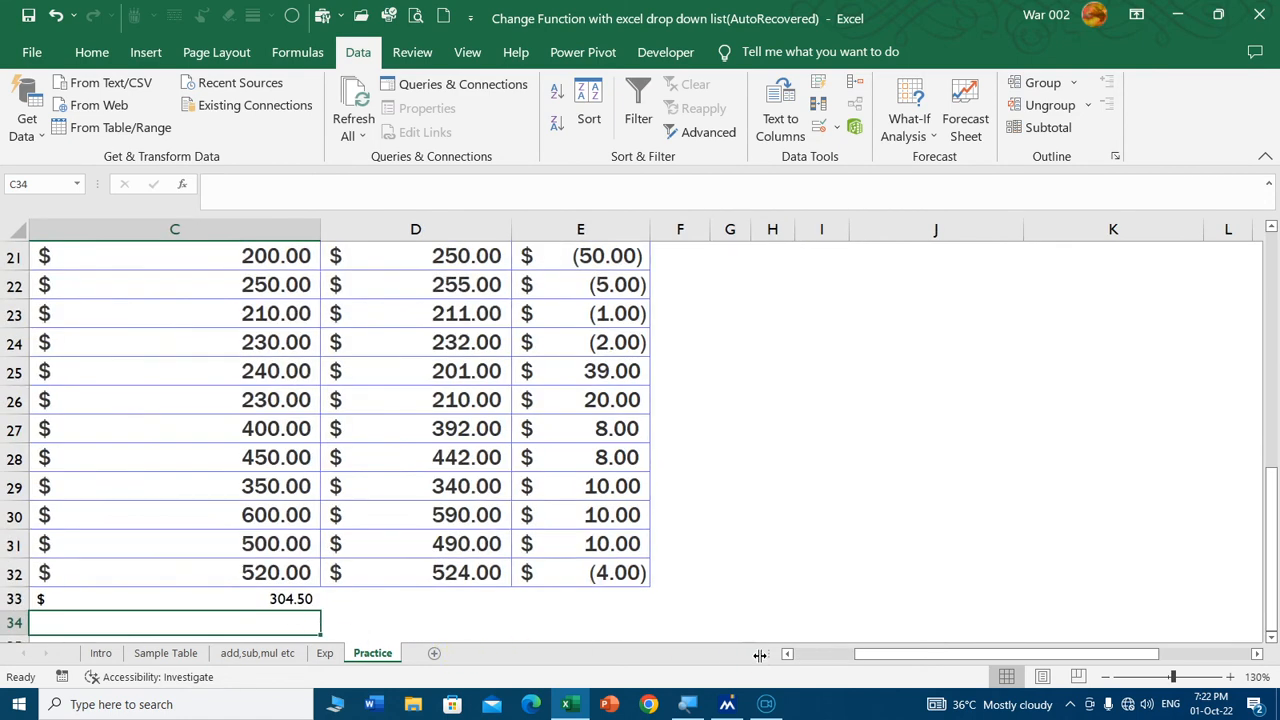
scroll(805, 655, left, 4)
scroll(532, 570, up, 7)
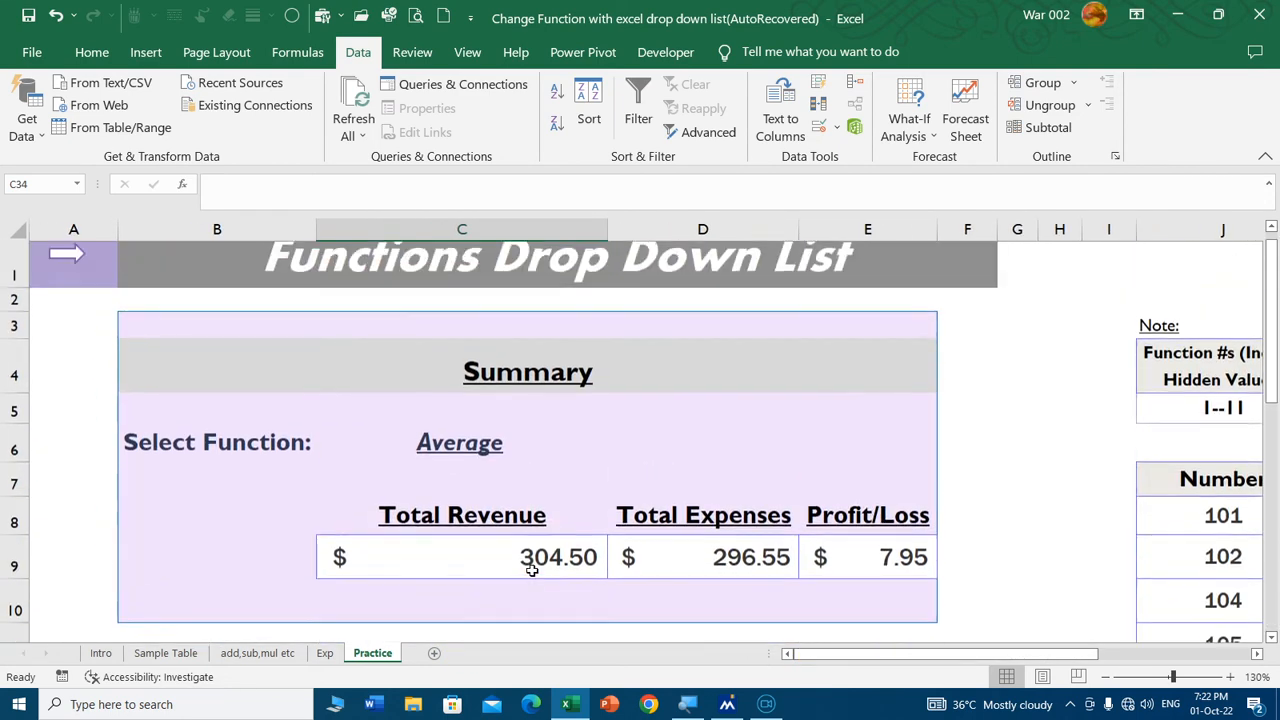
scroll(545, 500, down, 1)
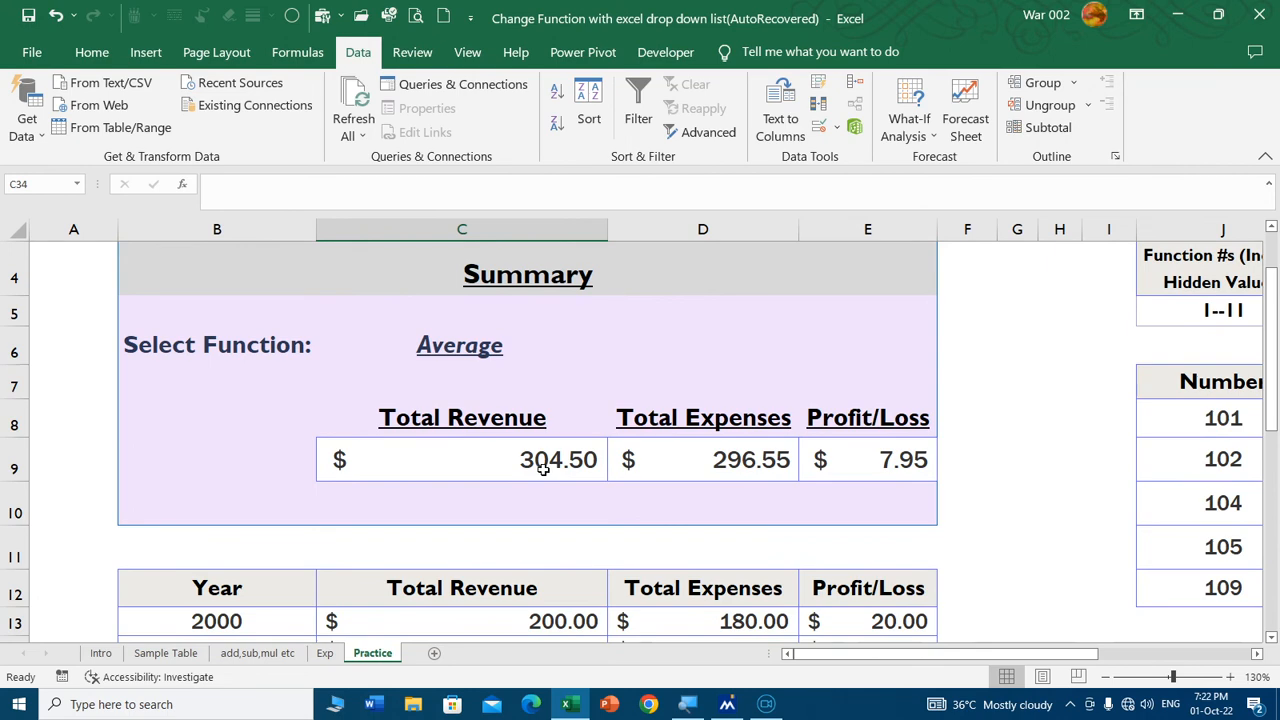
scroll(543, 466, down, 1)
scroll(690, 460, up, 1)
ctrl+scroll(950, 586, down, 1)
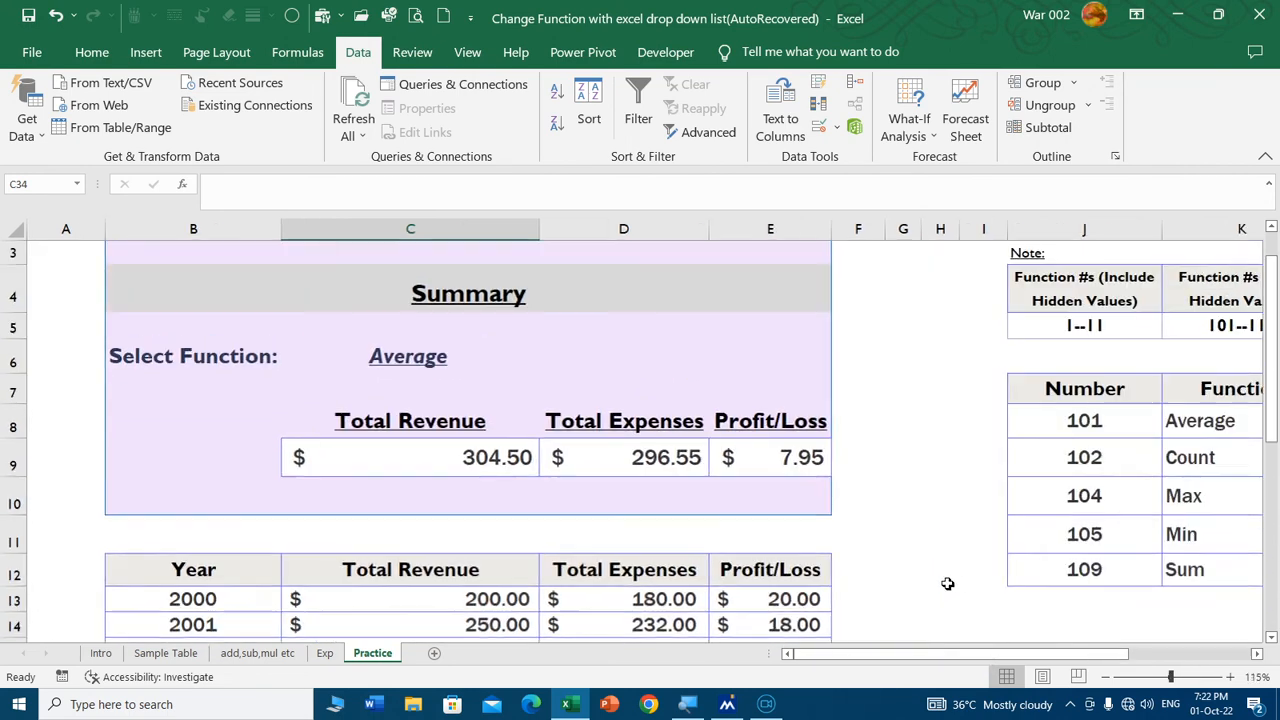
ctrl+scroll(910, 535, down, 1)
ctrl+scroll(836, 538, down, 1)
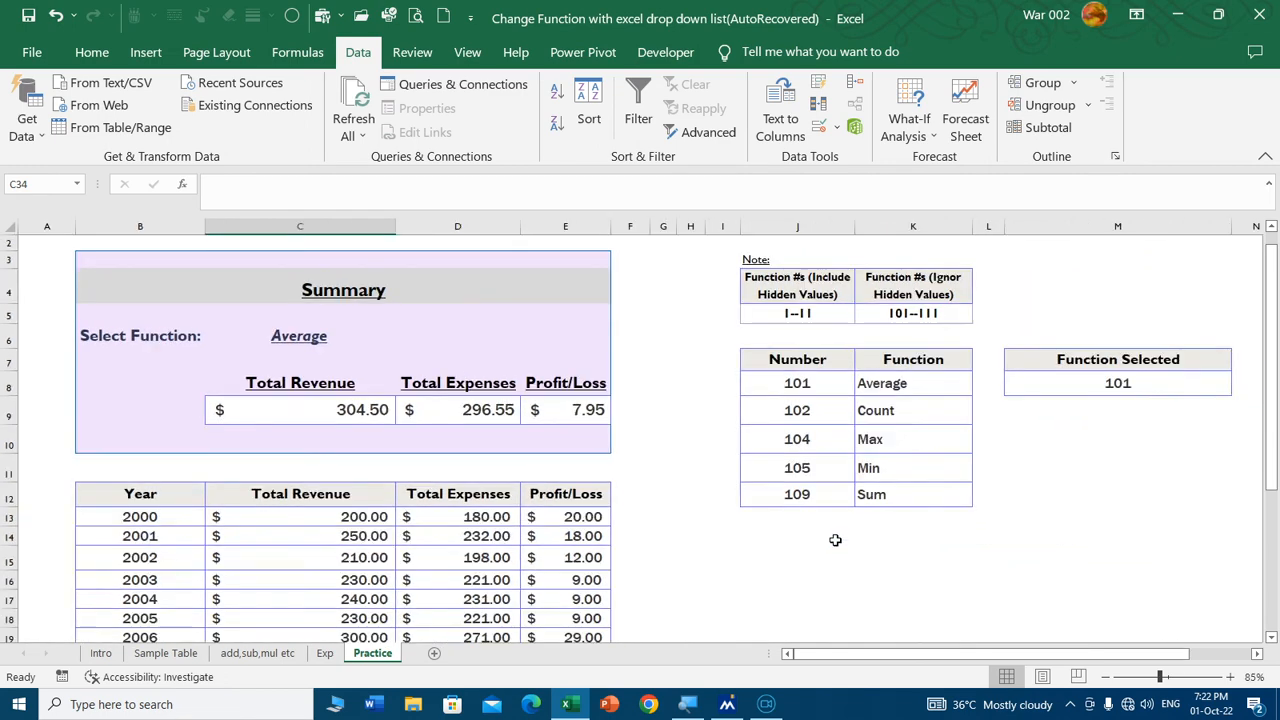
click(316, 340)
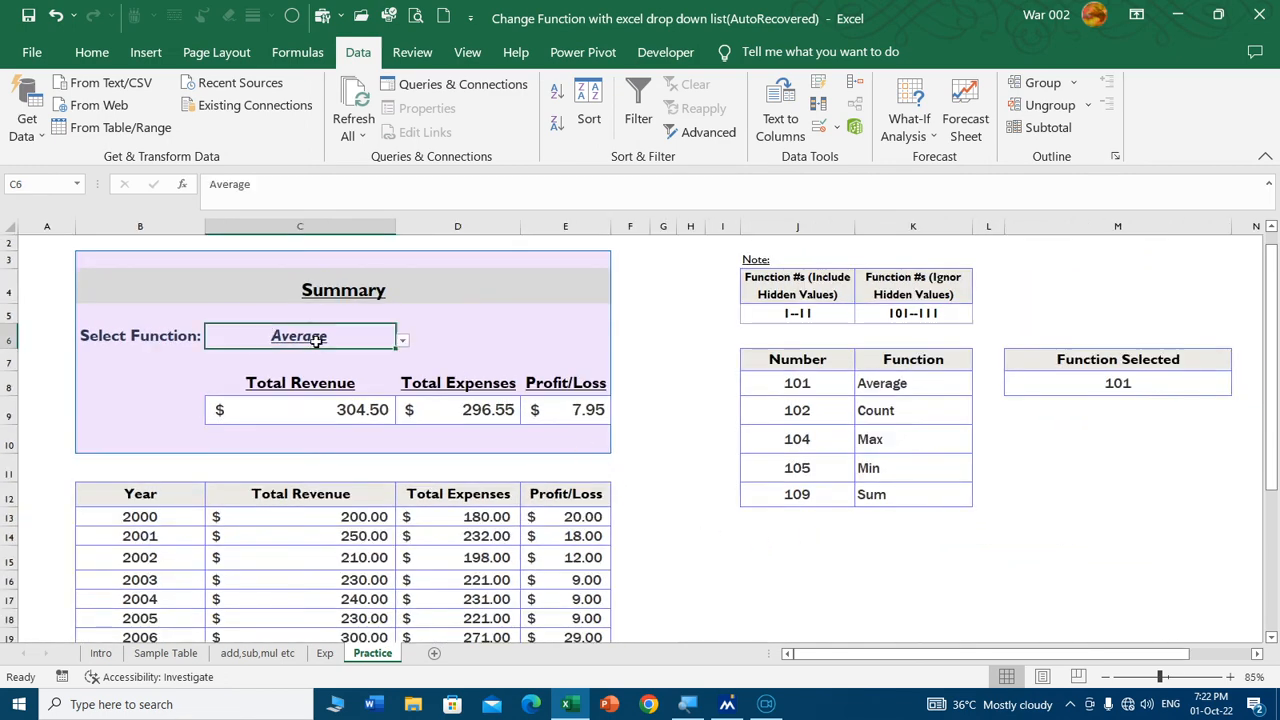
click(338, 409)
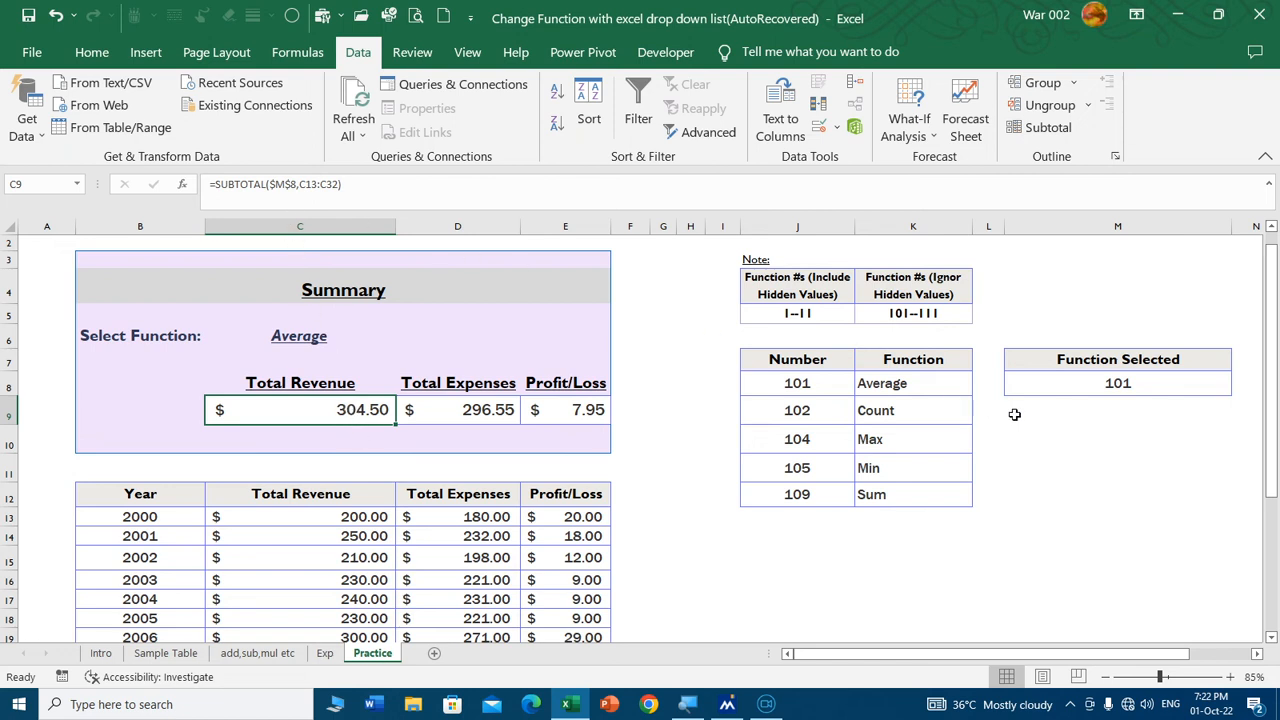
- Switch the Select Function cell C6 to Count and check the Profit/Loss summary and the function number in M8
click(1077, 383)
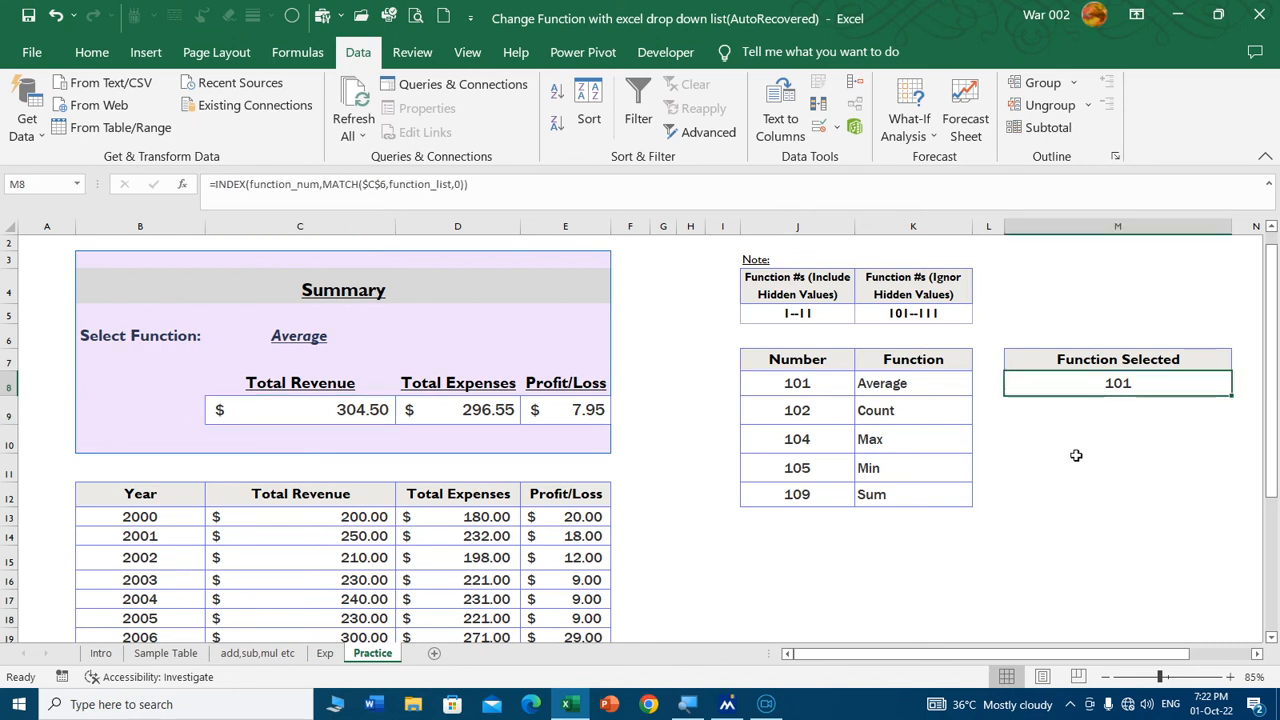
click(320, 336)
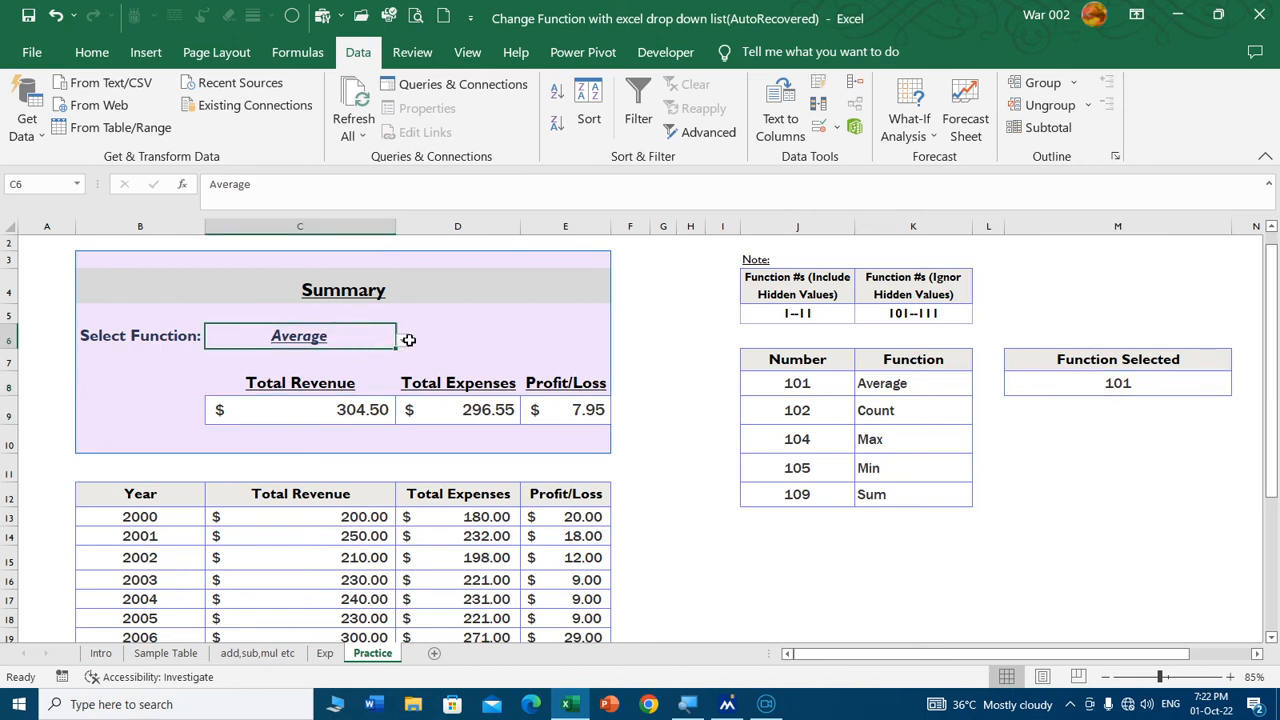
click(403, 340)
click(349, 370)
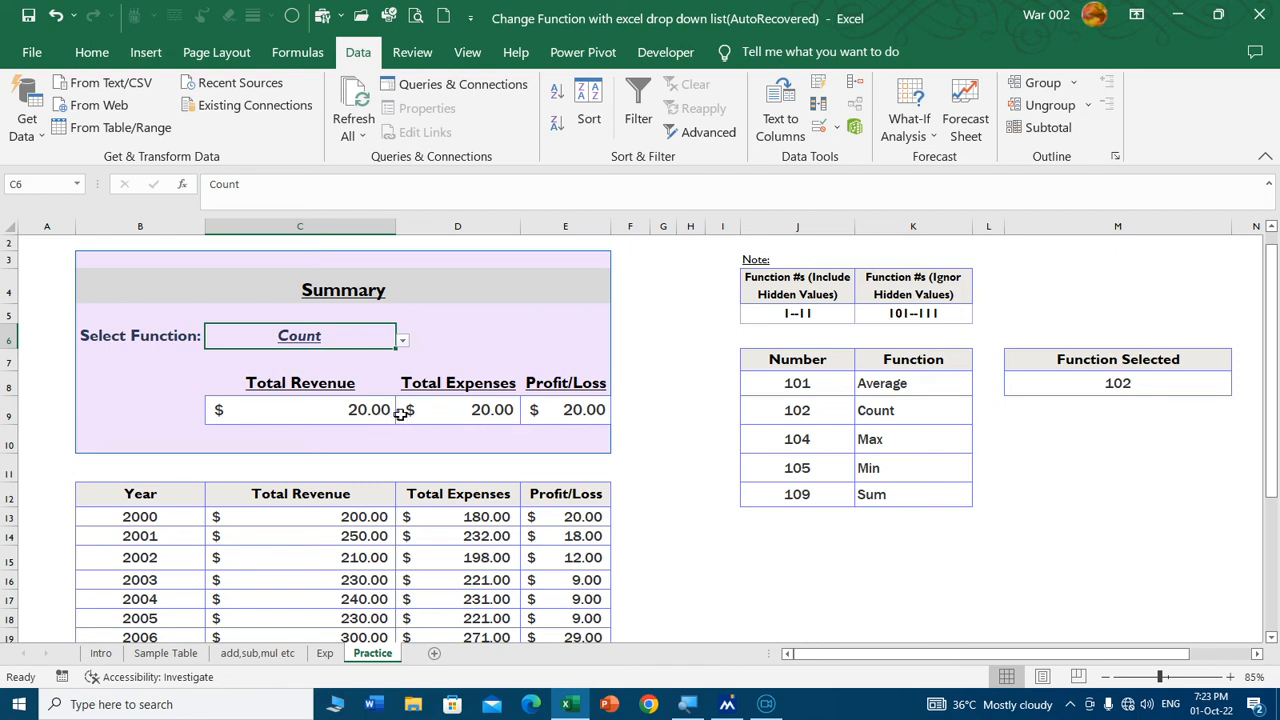
click(590, 410)
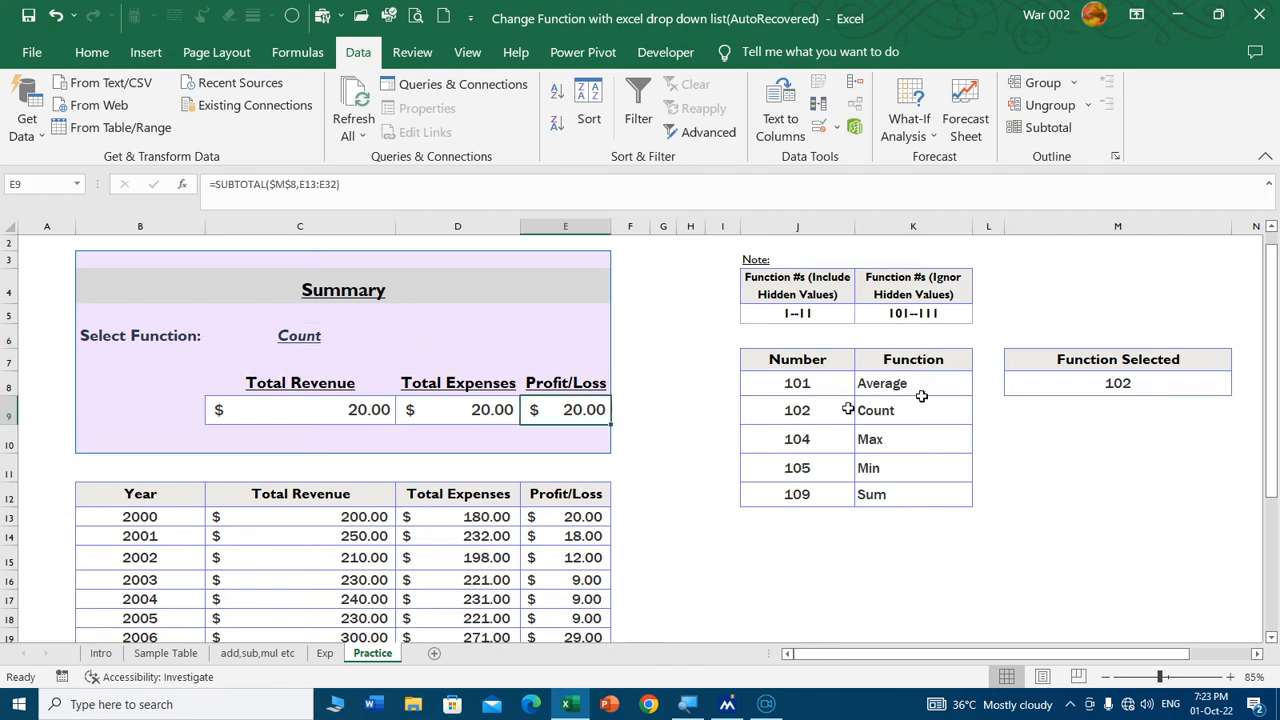
click(1089, 386)
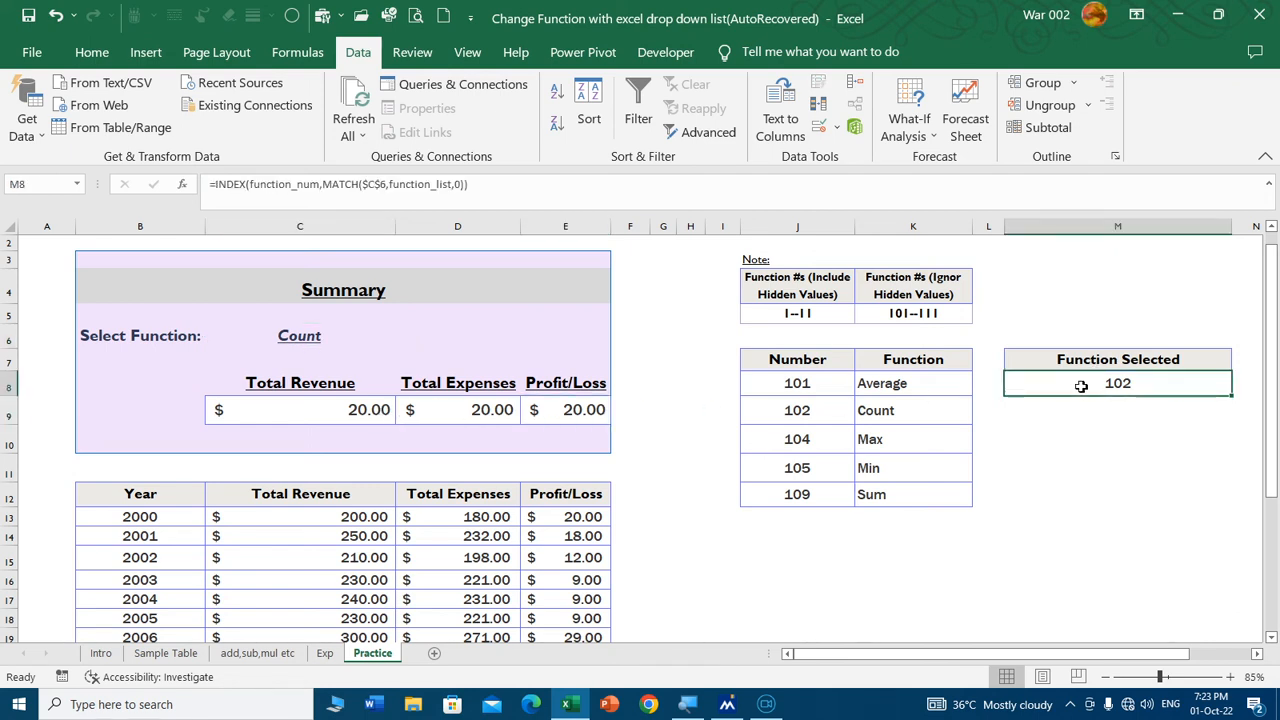
- Set the Select Function cell C6 back to Average and review the INDEX/MATCH formula in M8 that looks up its number
click(306, 337)
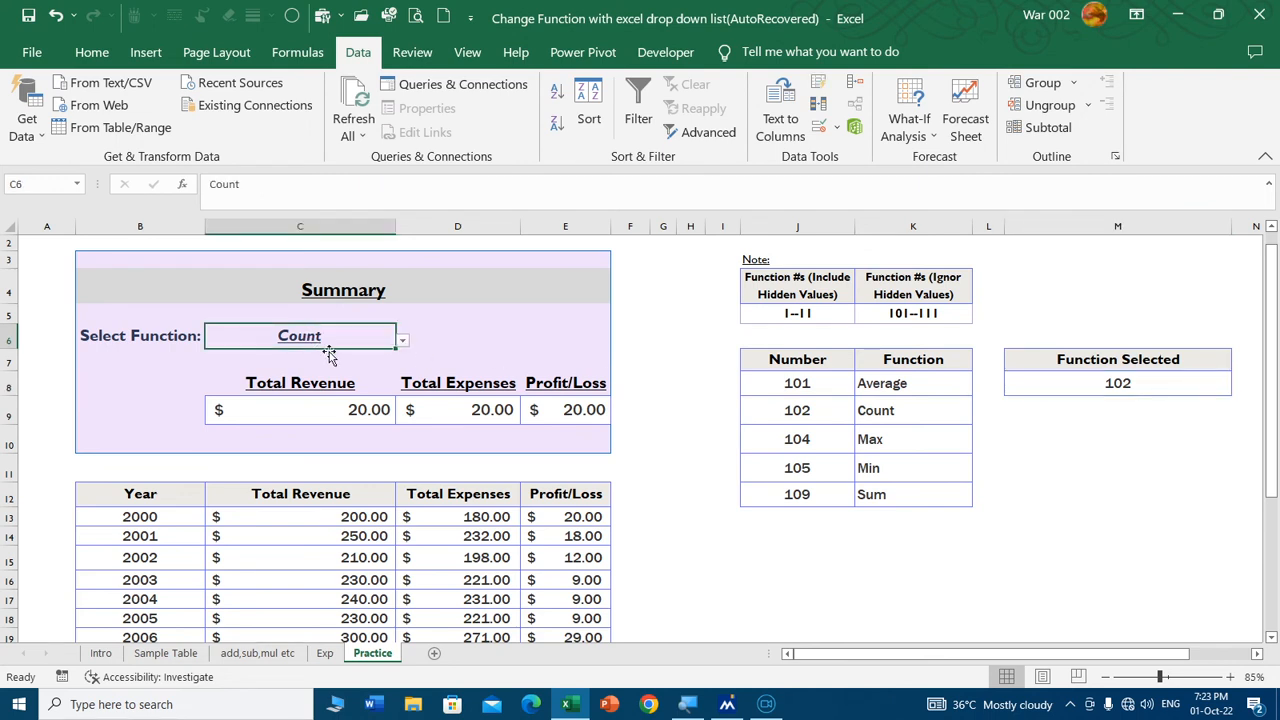
click(402, 340)
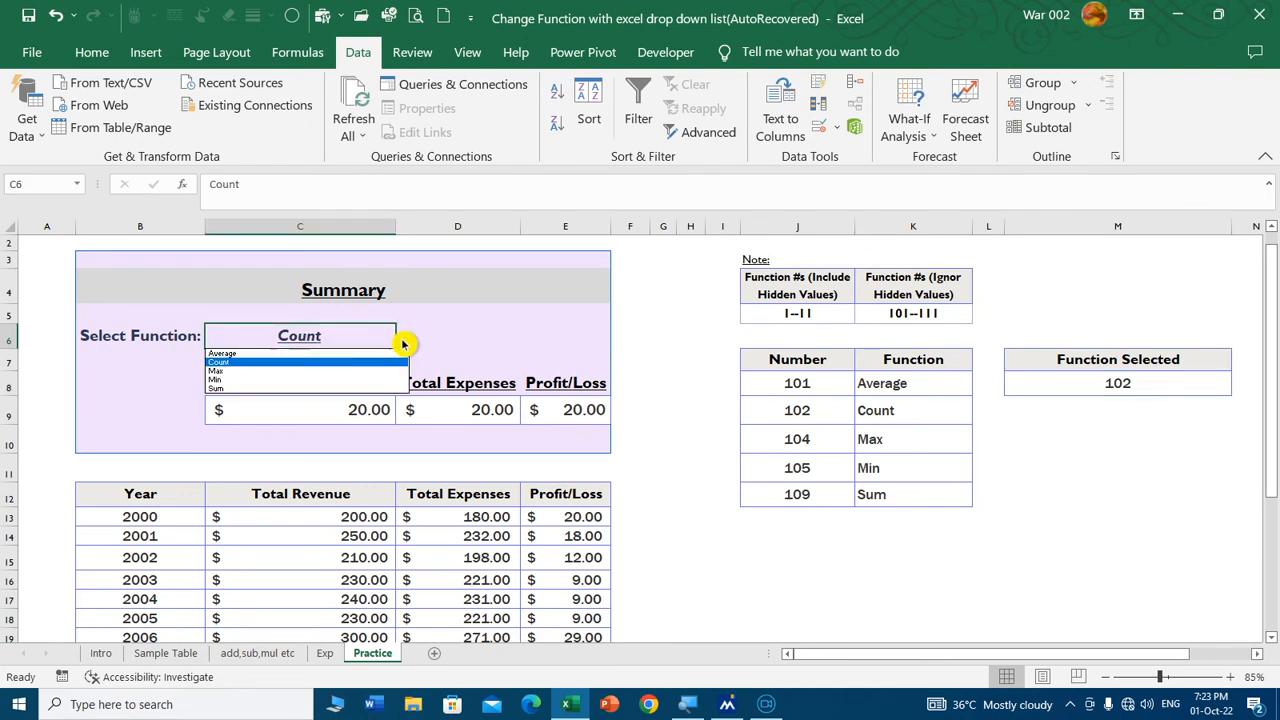
click(343, 354)
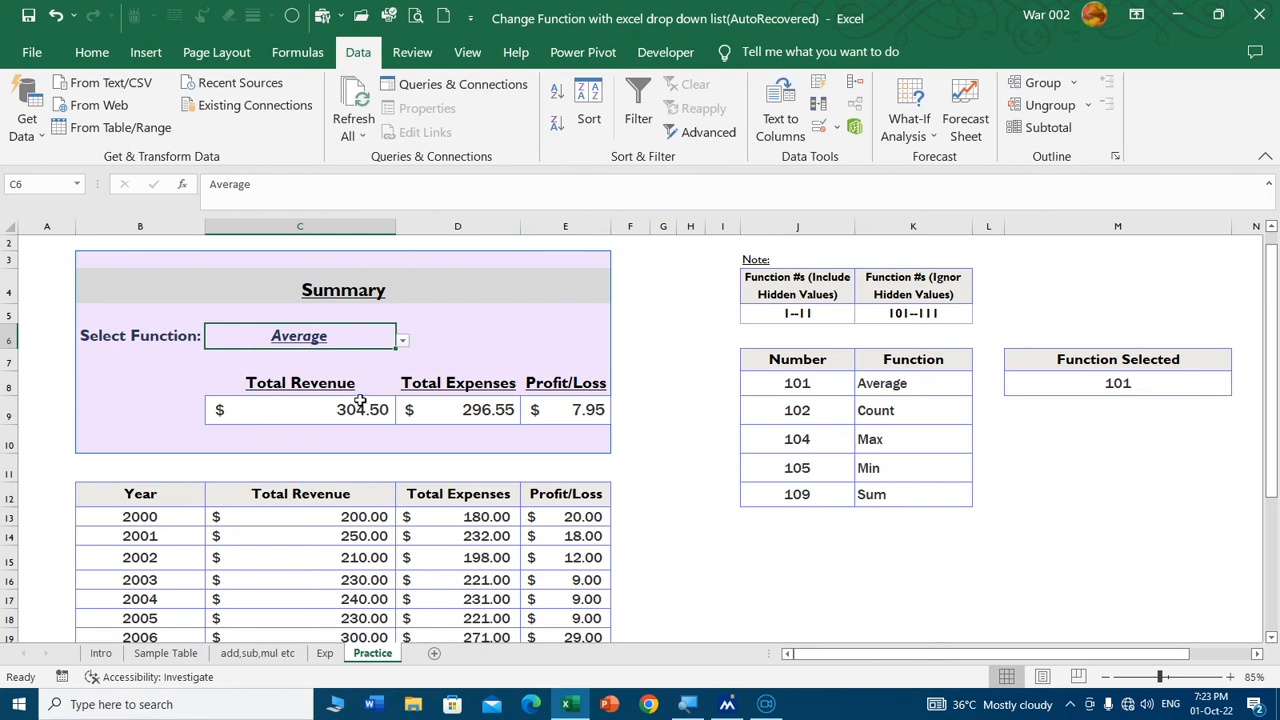
click(1068, 385)
click(281, 334)
double_click(1113, 384)
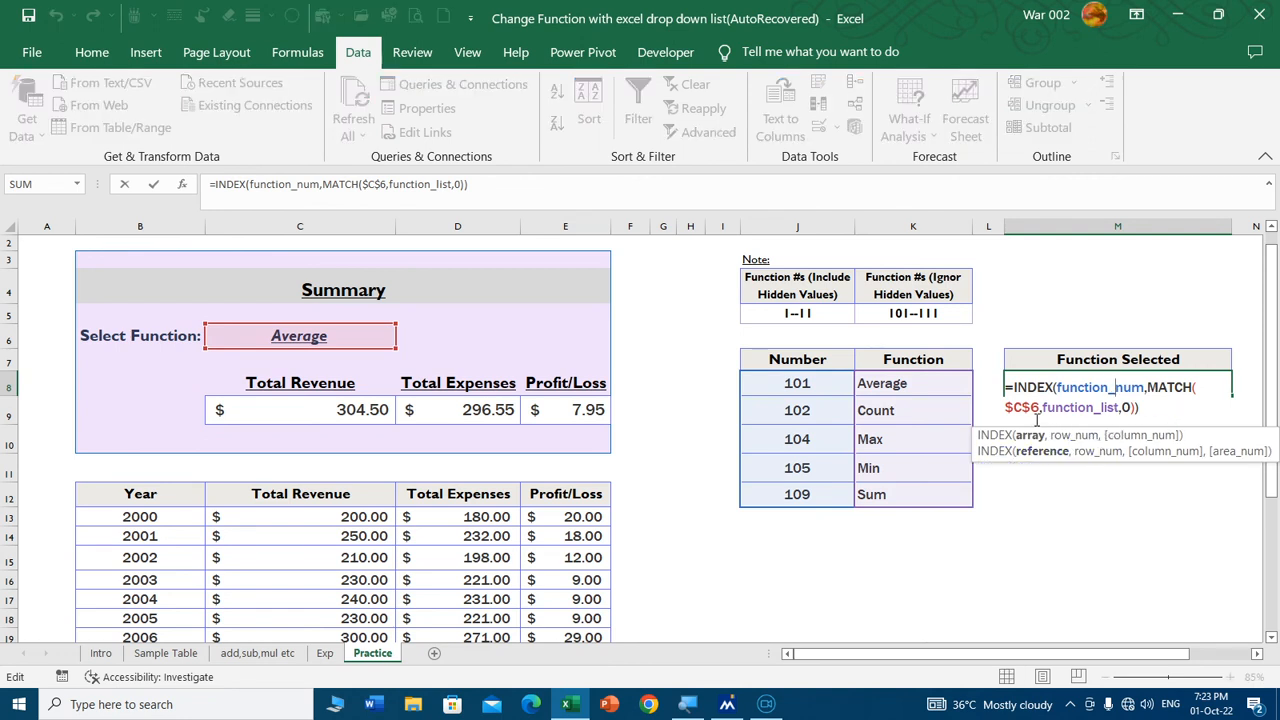
key(Escape)
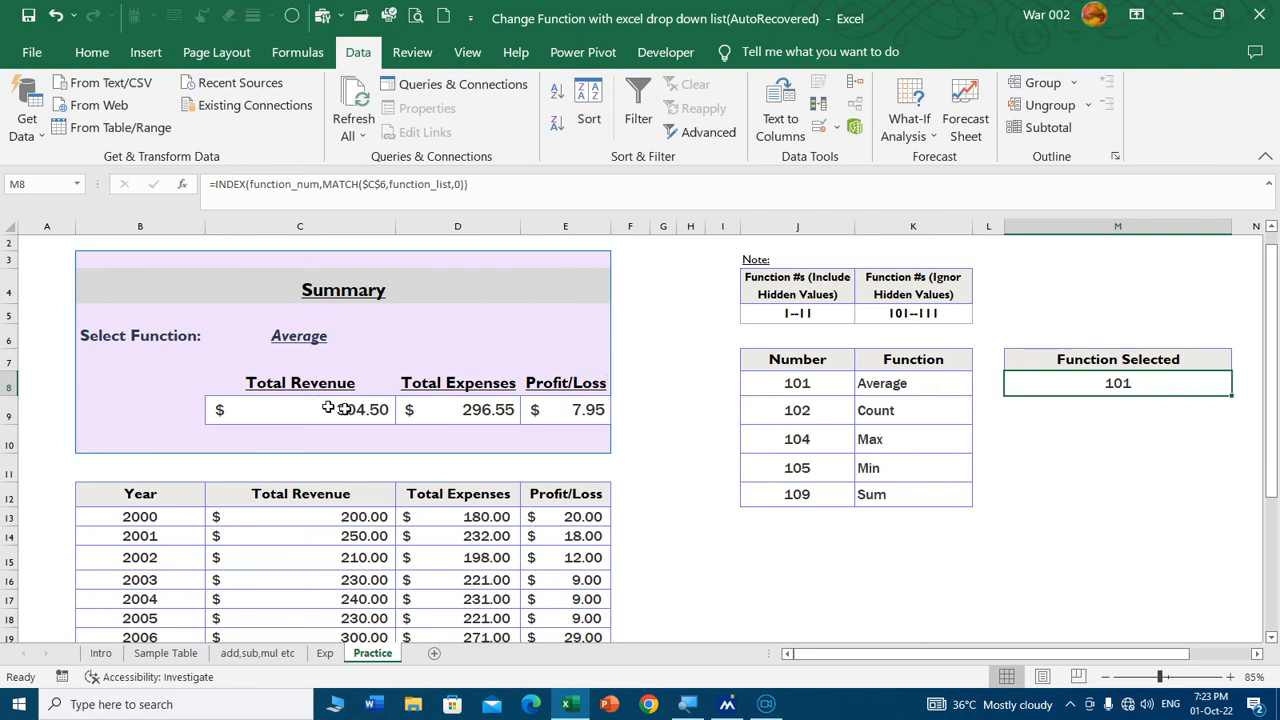
- Choose Sum as the function in C6 and review the references of the SUBTOTAL formula in C9
click(312, 345)
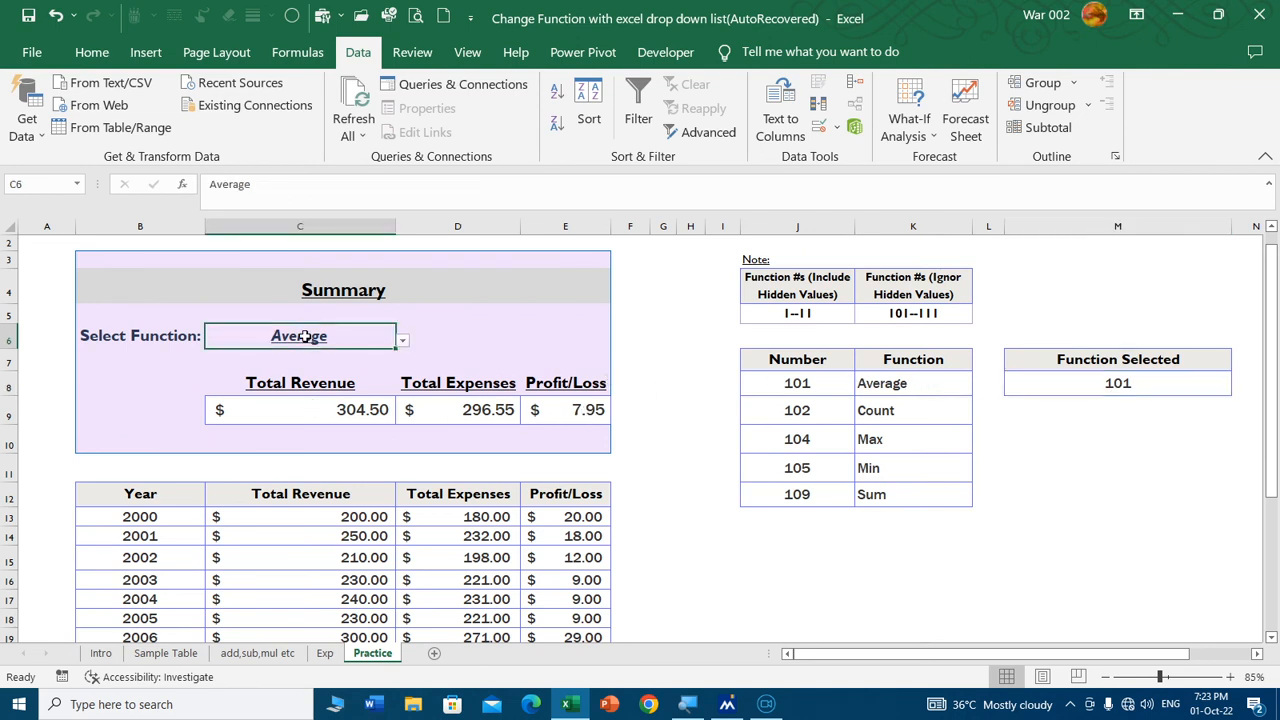
click(402, 340)
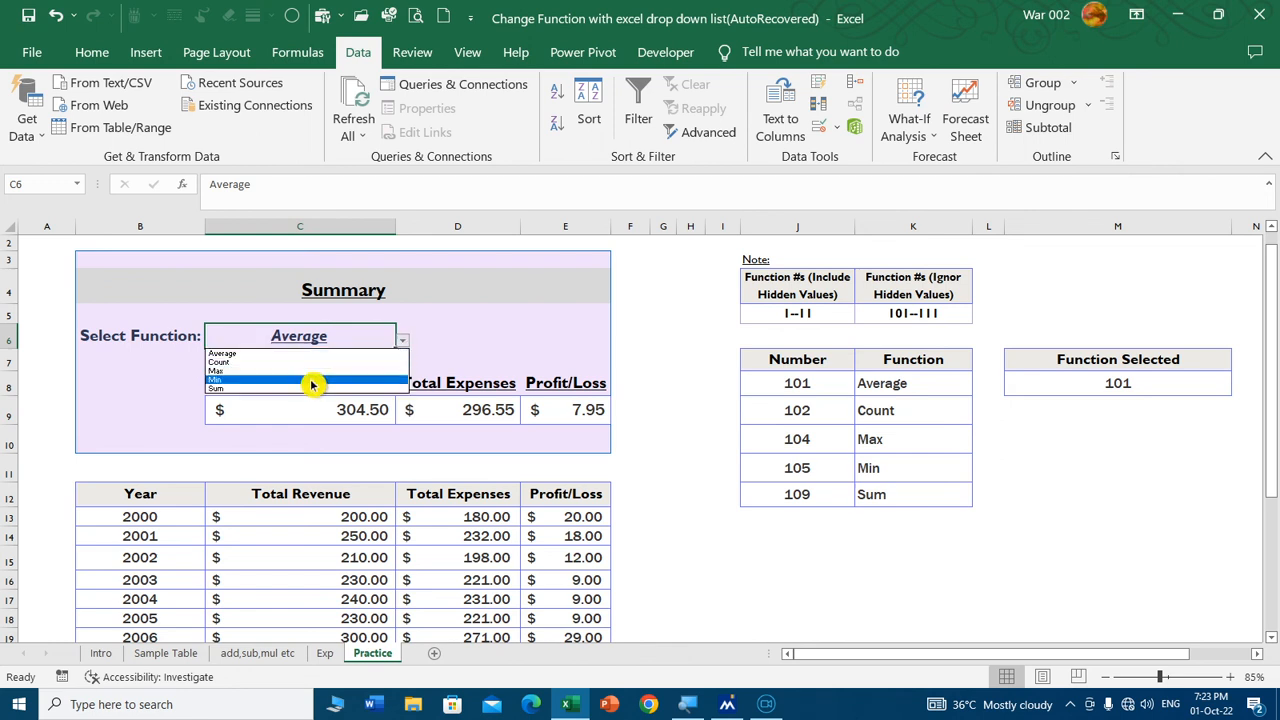
click(309, 388)
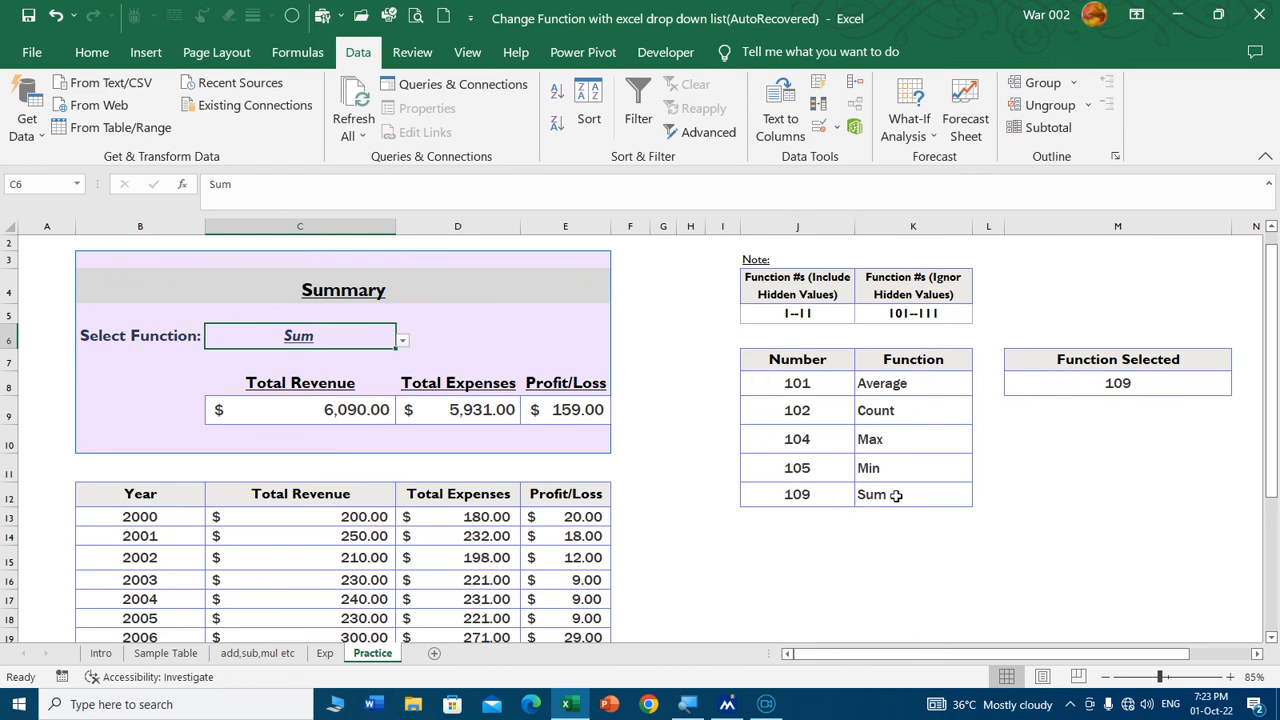
click(365, 418)
double_click(362, 414)
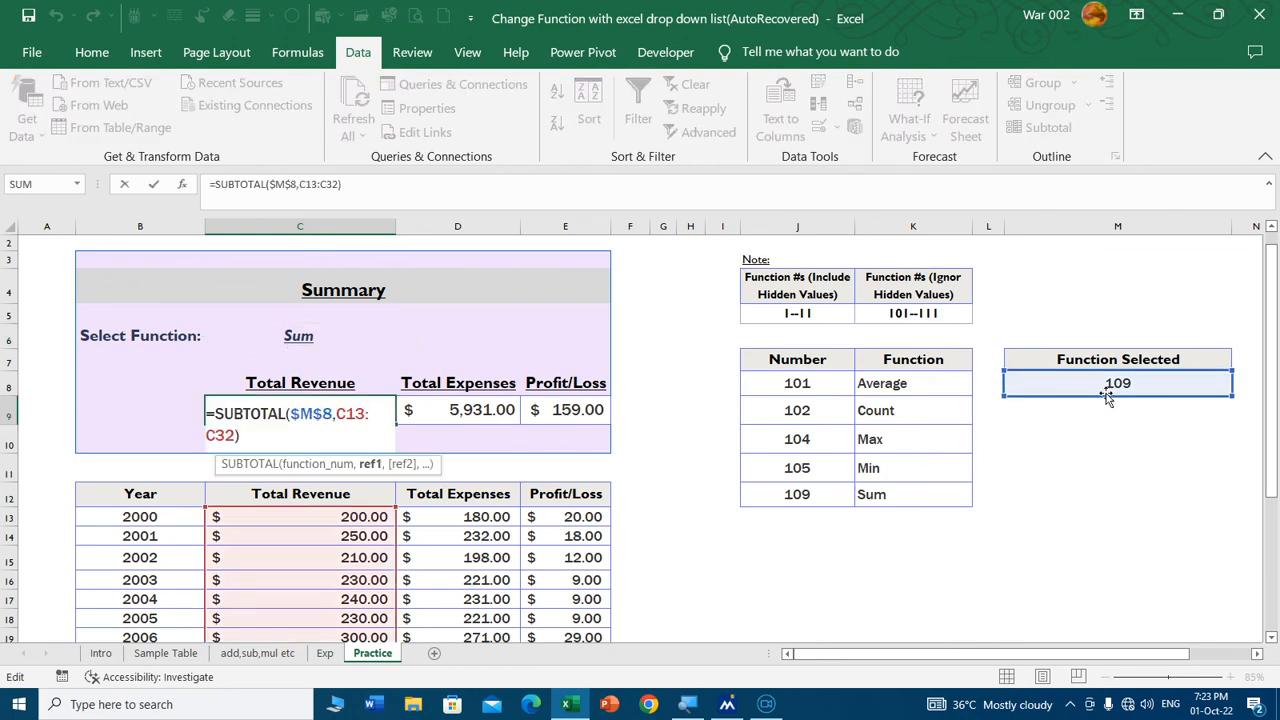
key(Escape)
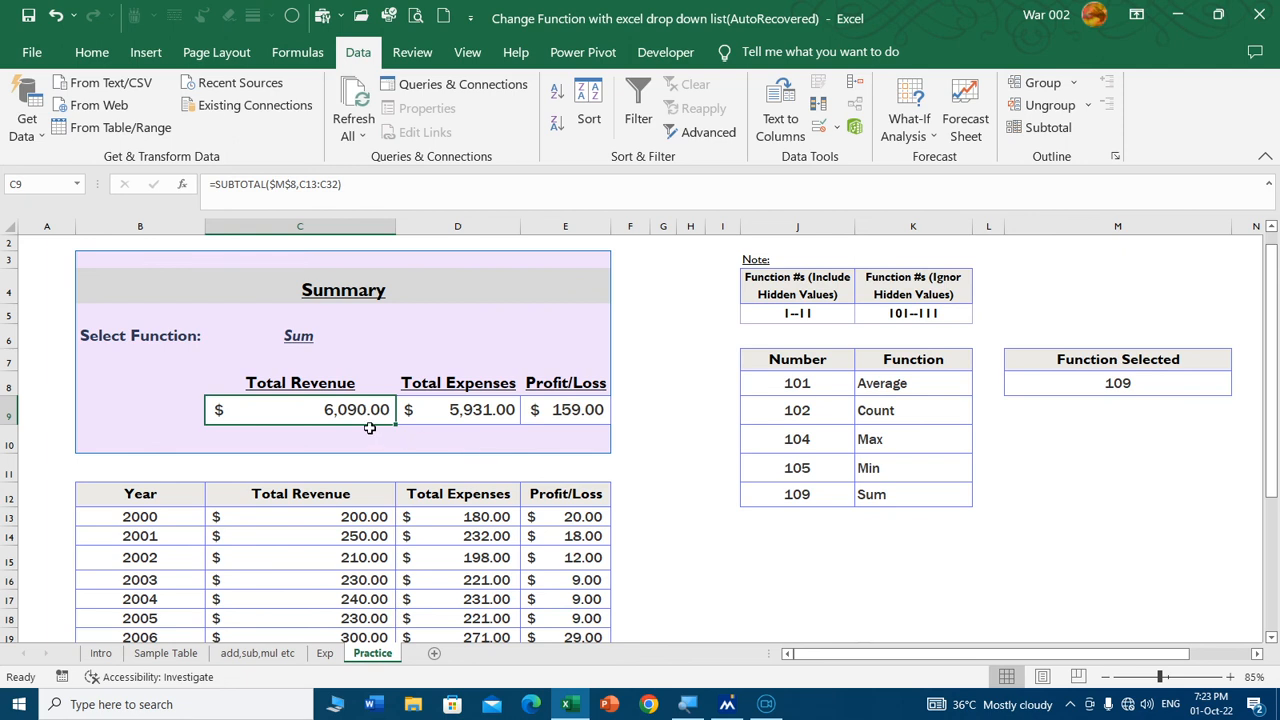
- Test the summary with Min selected in C6, and return the selection to Average
click(312, 345)
click(402, 340)
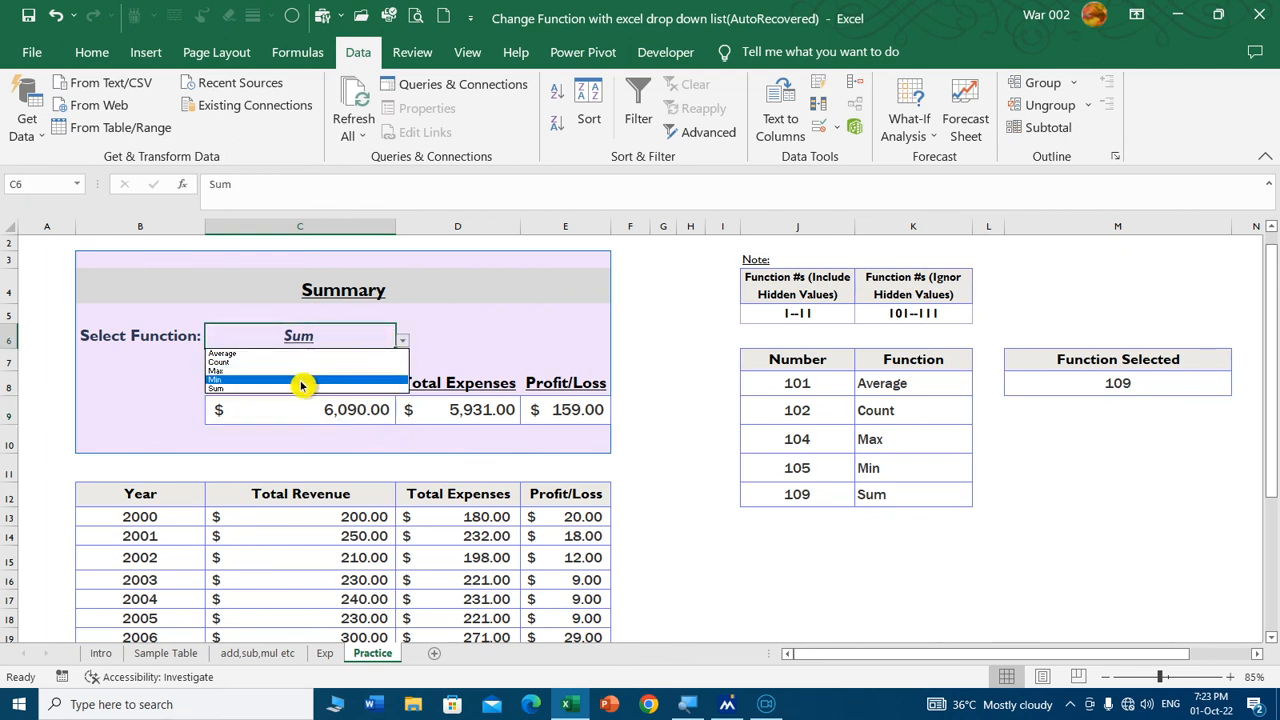
click(300, 380)
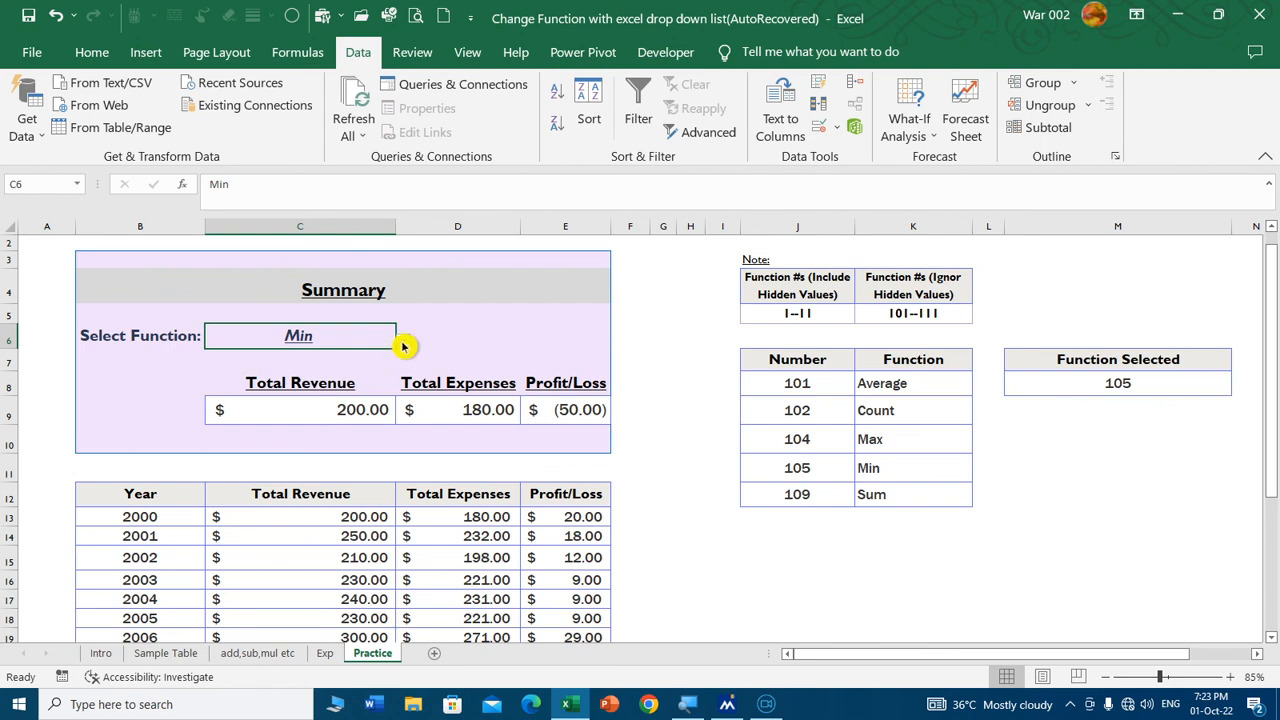
click(402, 340)
click(314, 355)
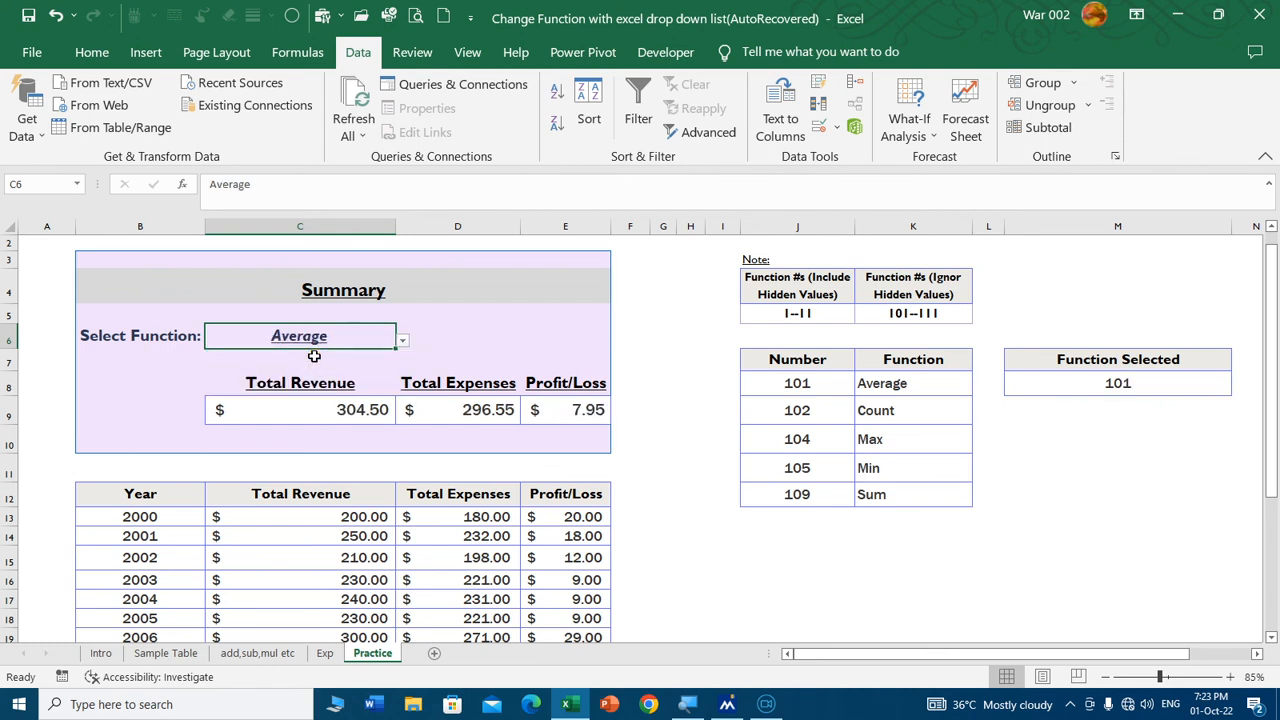
- Cycle the Select Function cell C6 through Sum, Average, Min and Max to test the summary with each function
click(402, 341)
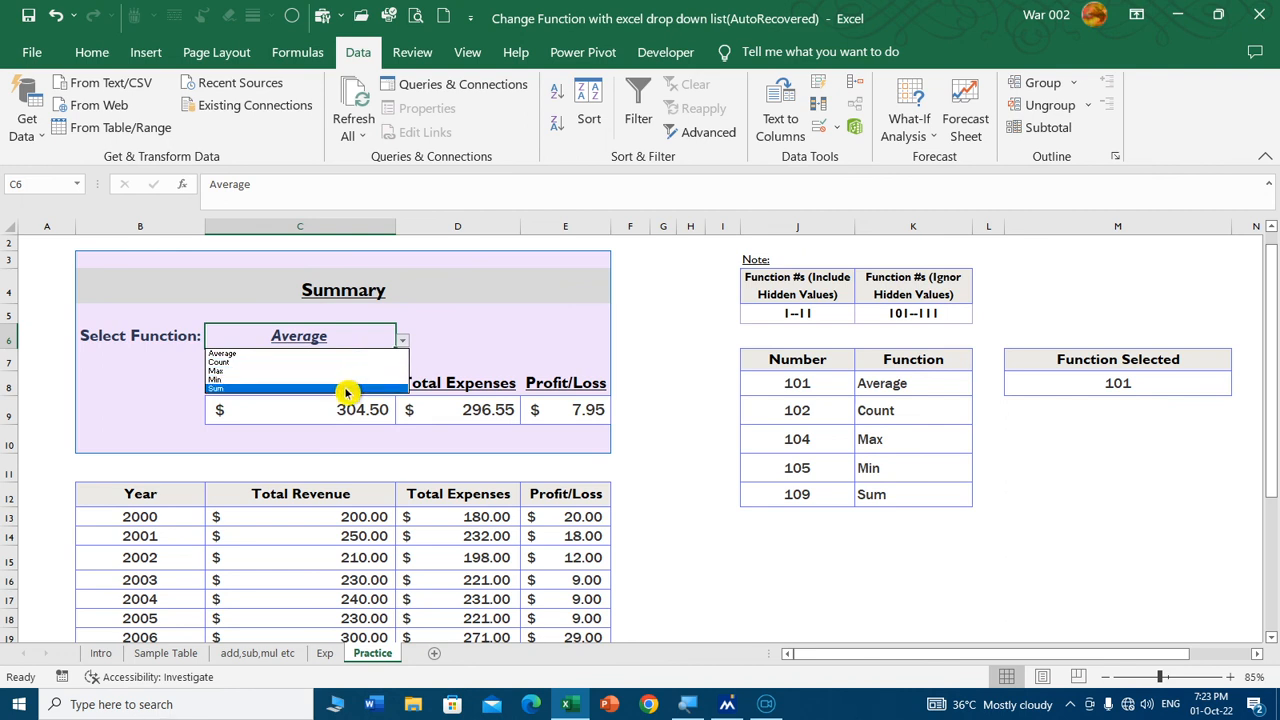
click(347, 388)
click(402, 341)
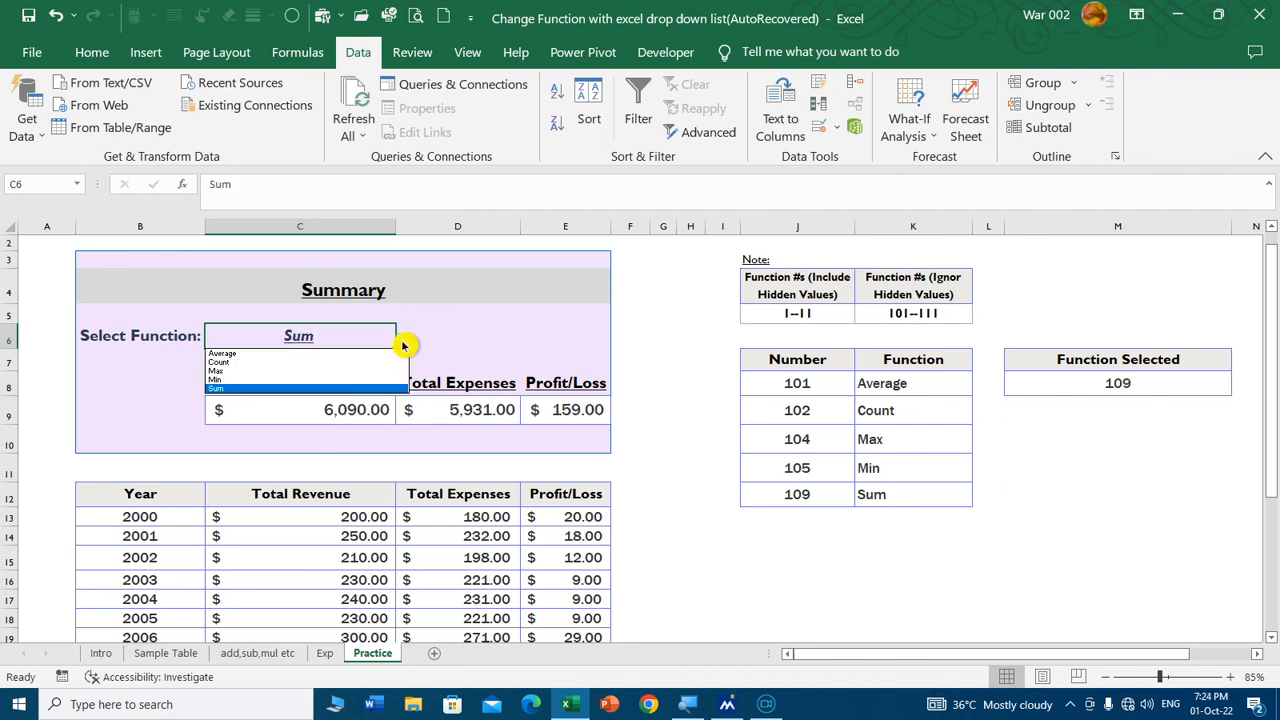
click(346, 355)
click(401, 341)
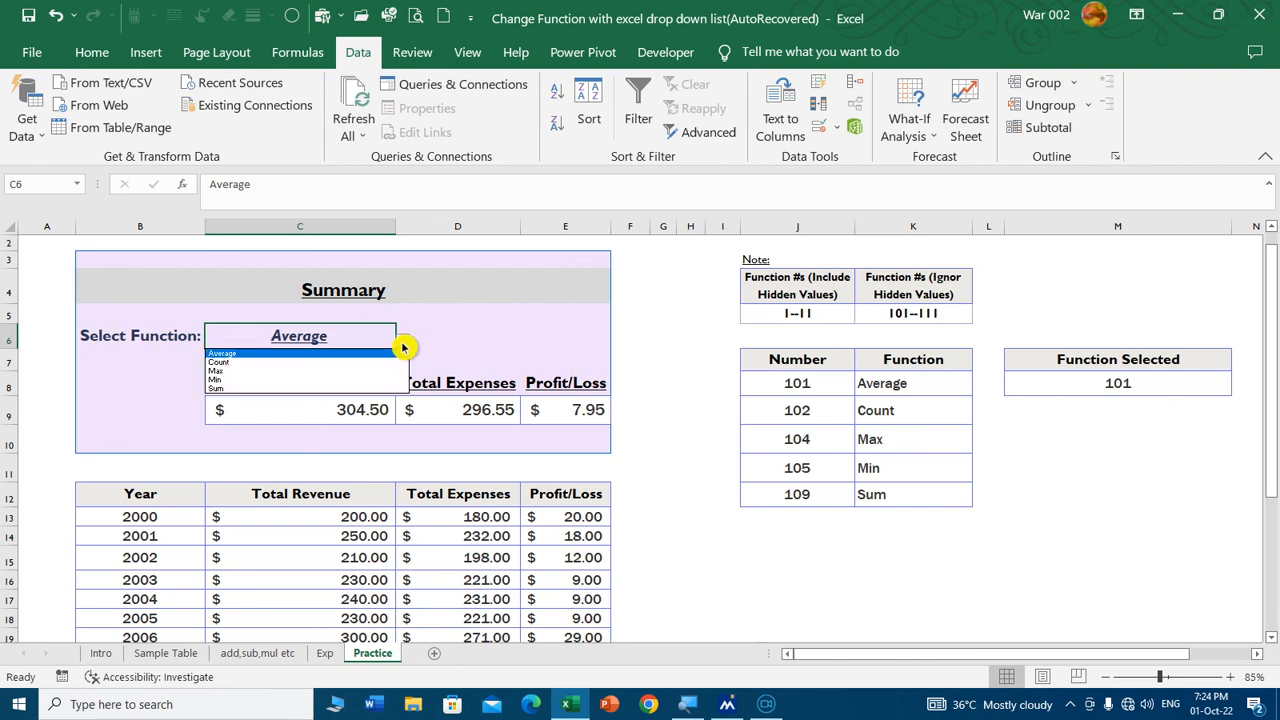
click(340, 378)
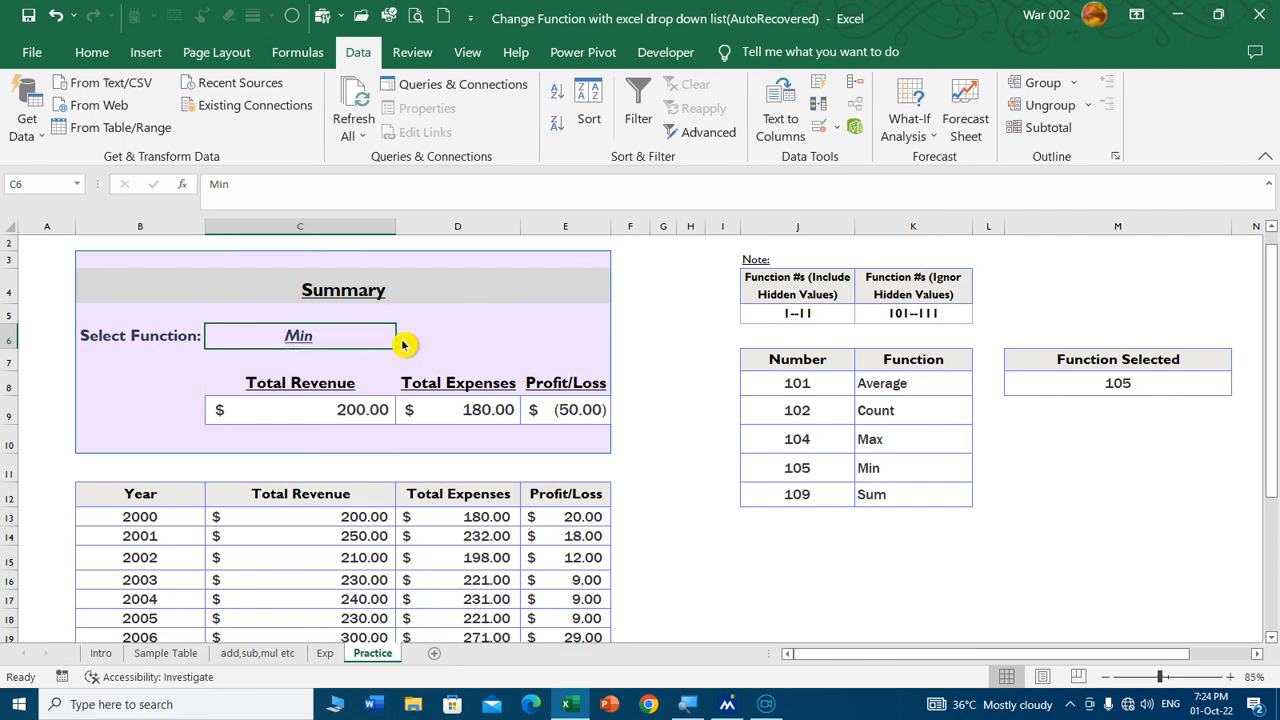
click(401, 341)
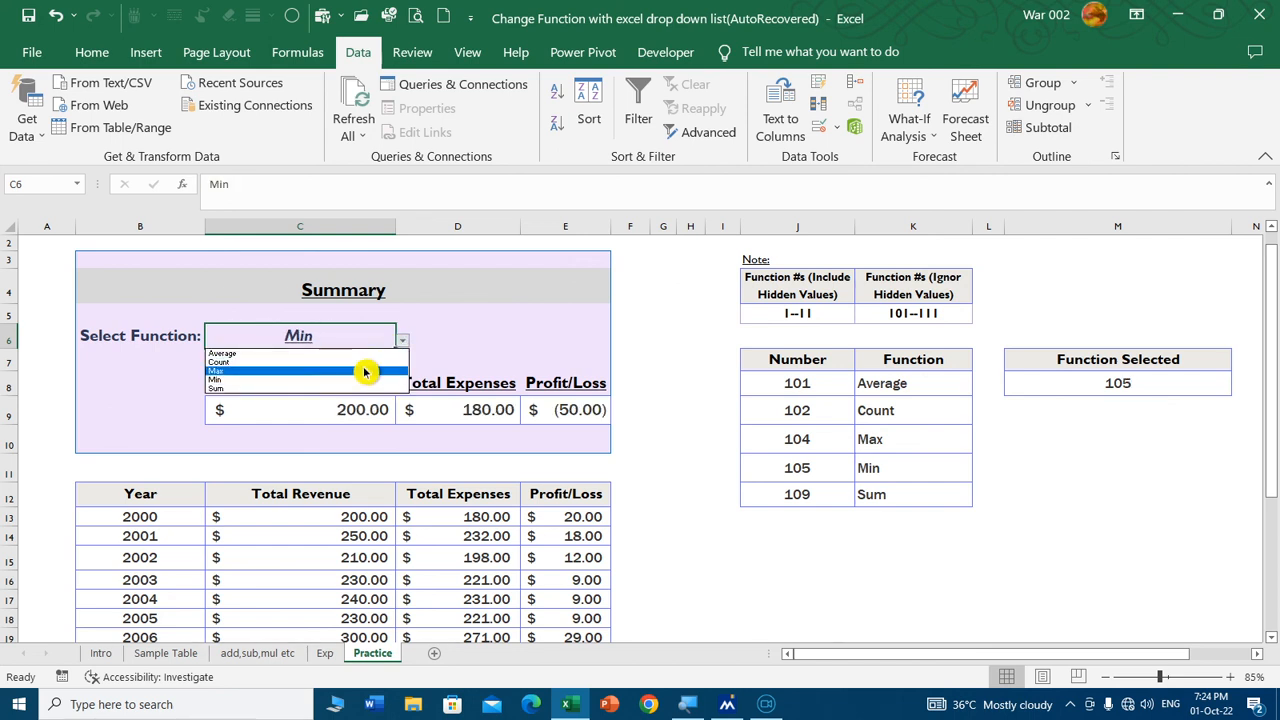
click(364, 372)
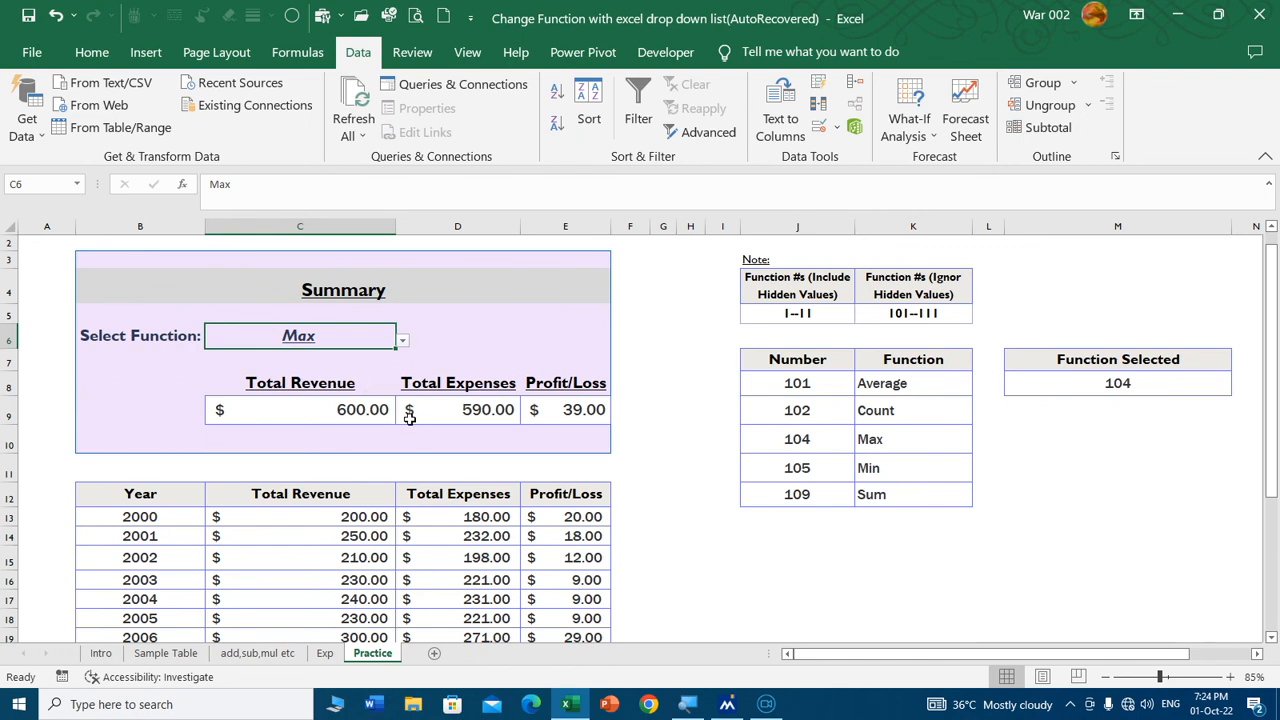
- Set the Select Function cell C6 to Average and open the Intro sheet
click(402, 341)
click(339, 361)
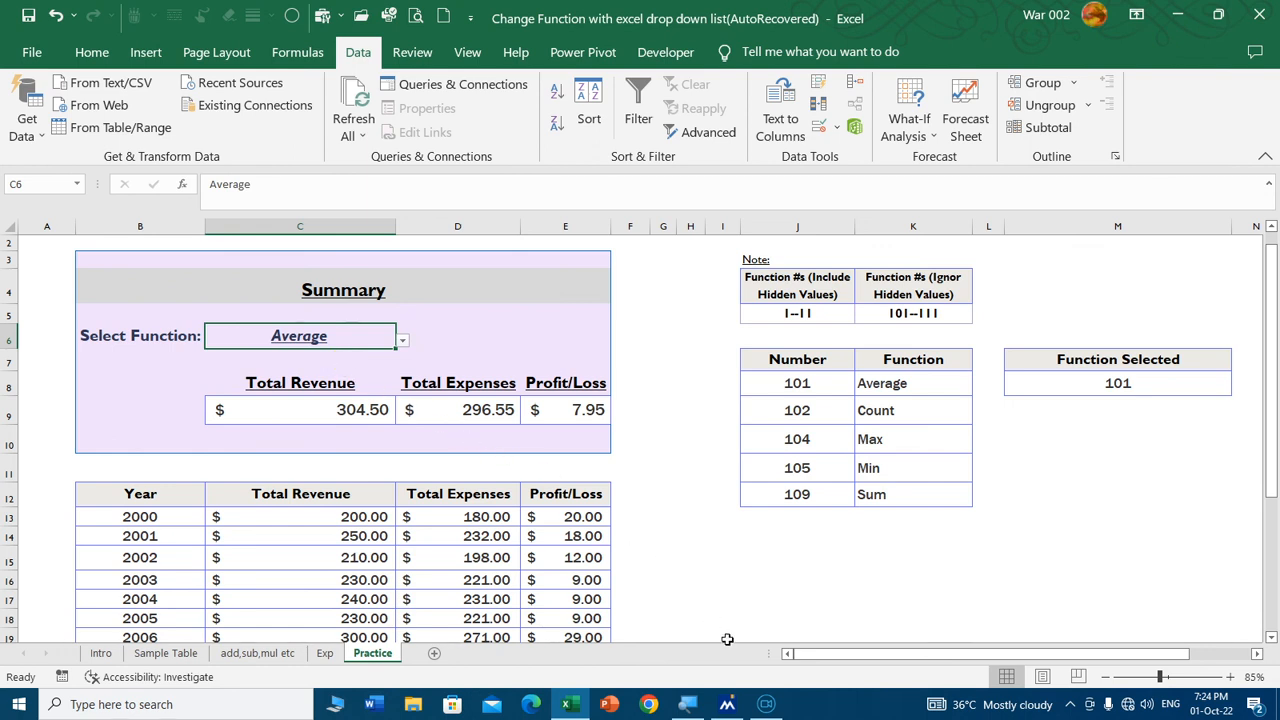
click(103, 655)
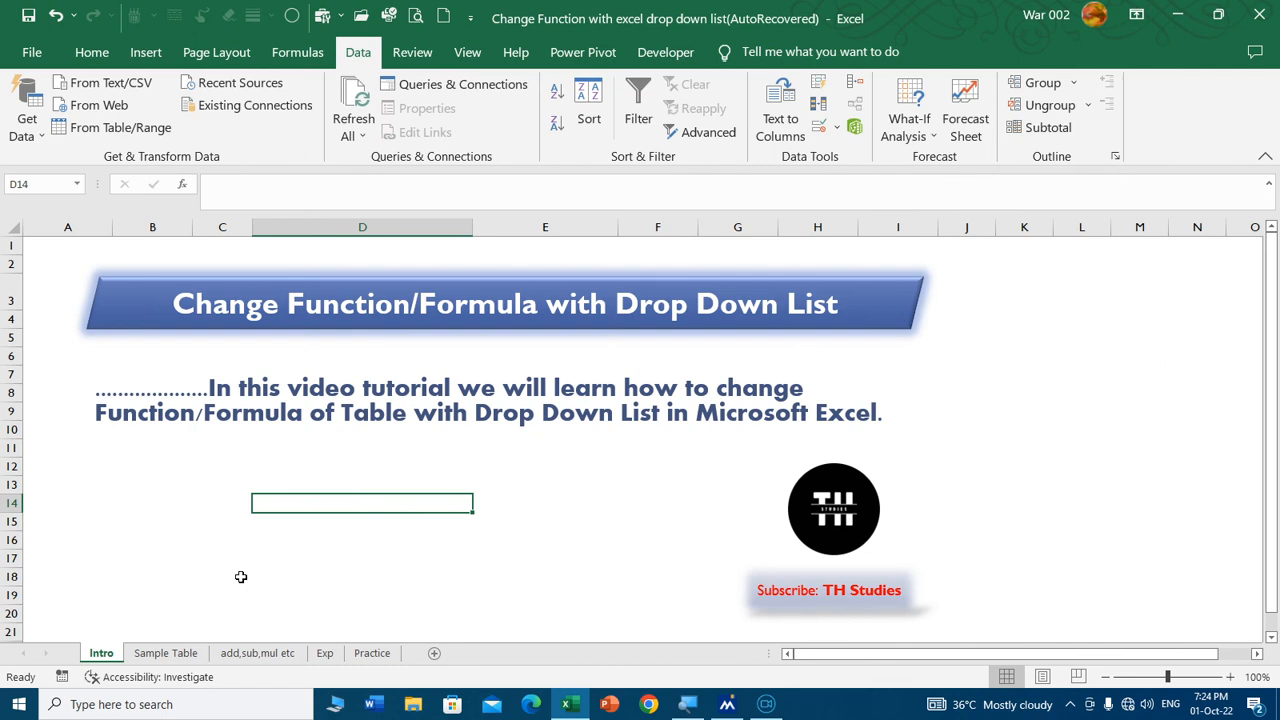